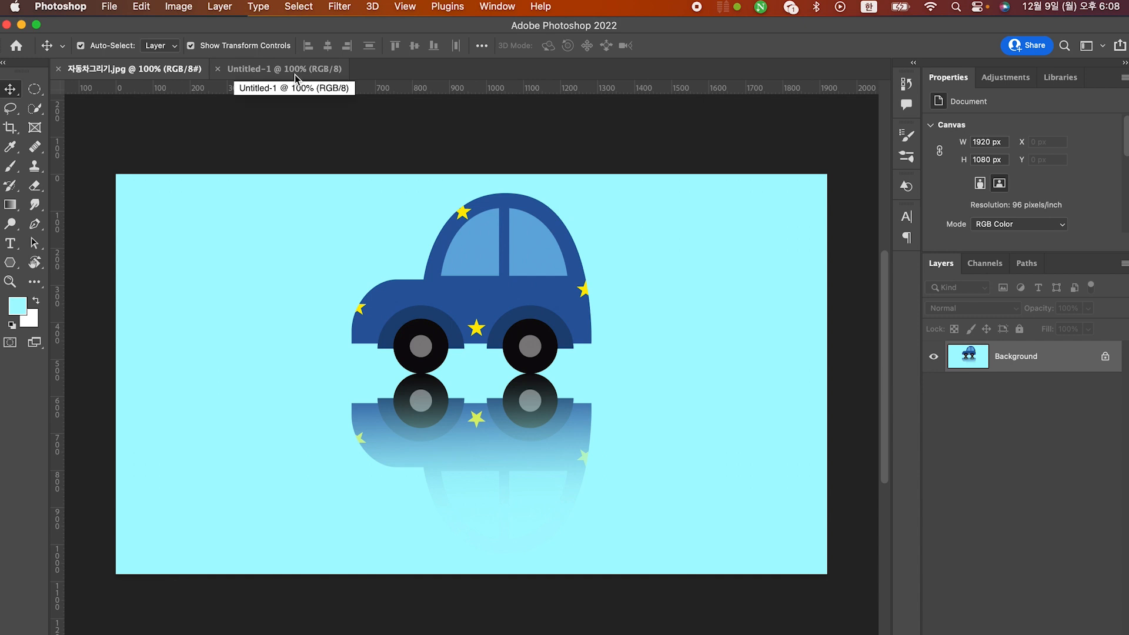
Switch to the Untitled-1 document, set the foreground color to light yellow-green and fill the Background layer with it.
left_click(295, 72)
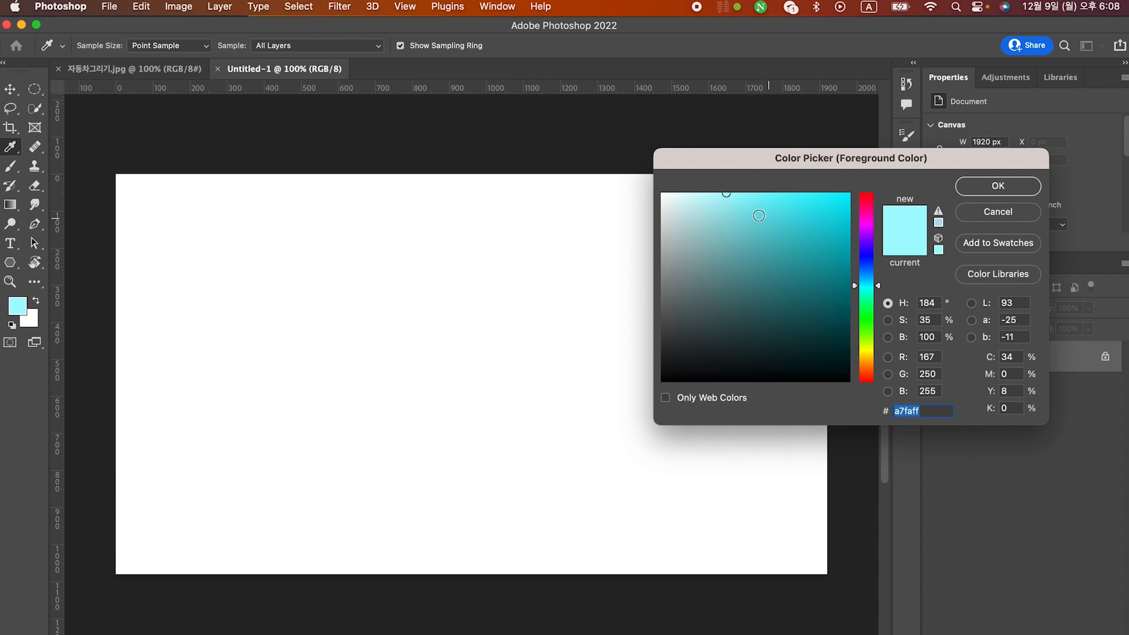
key("super+v")
left_click(998, 186)
key("v")
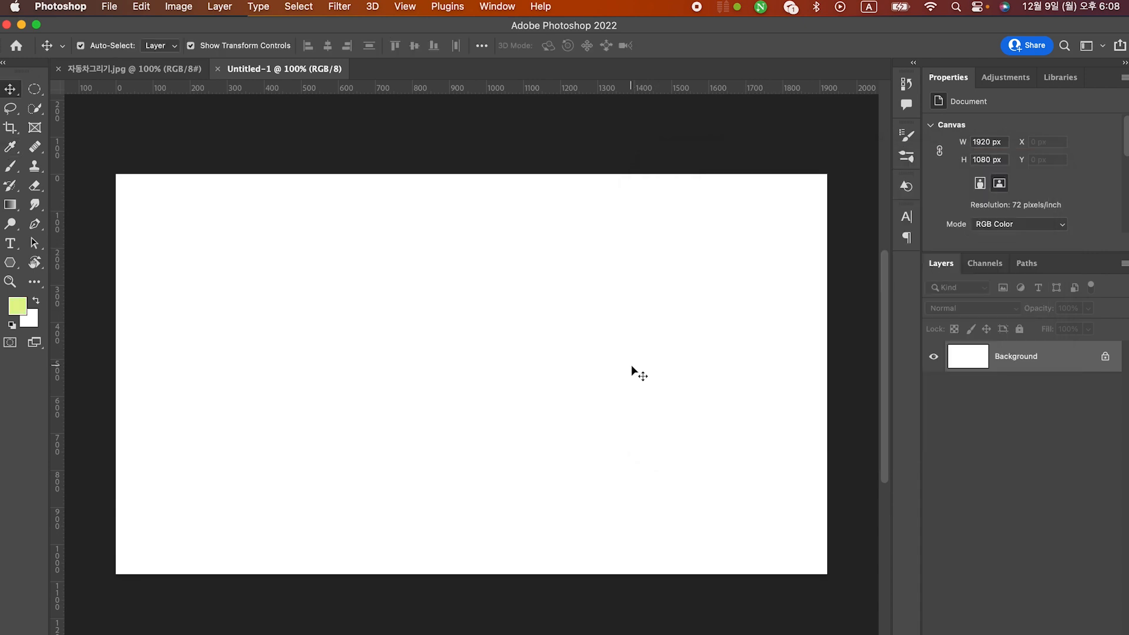
key("alt+BackSpace")
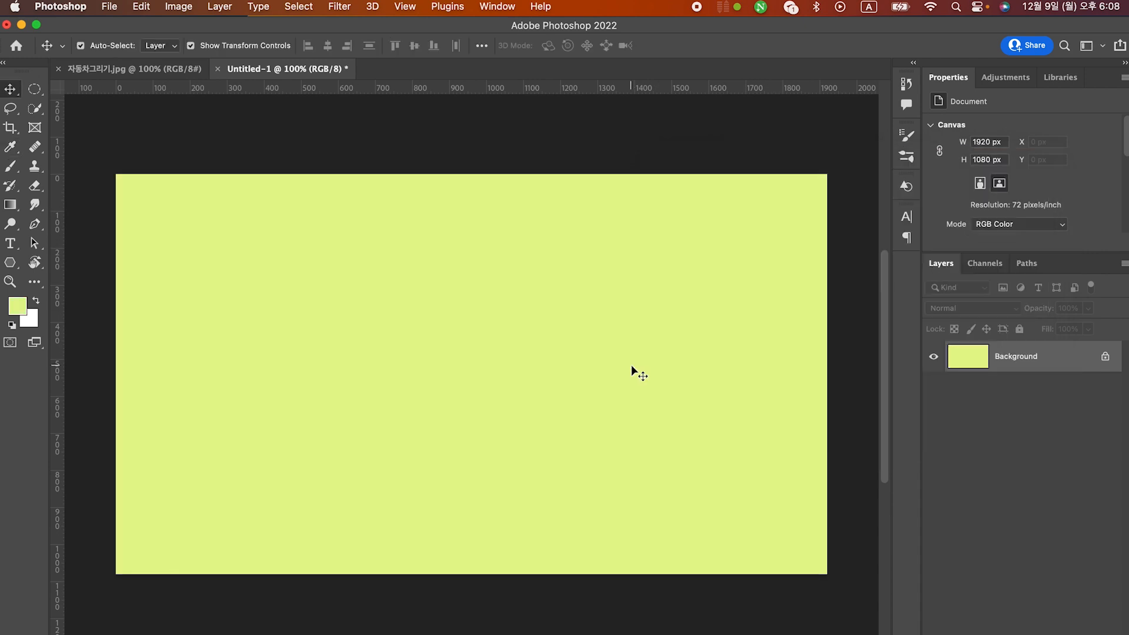
Check the reference car image, then draw a vertical ellipse shape about 742 × 996 px in the Untitled-1 document, right of center.
left_click(154, 70)
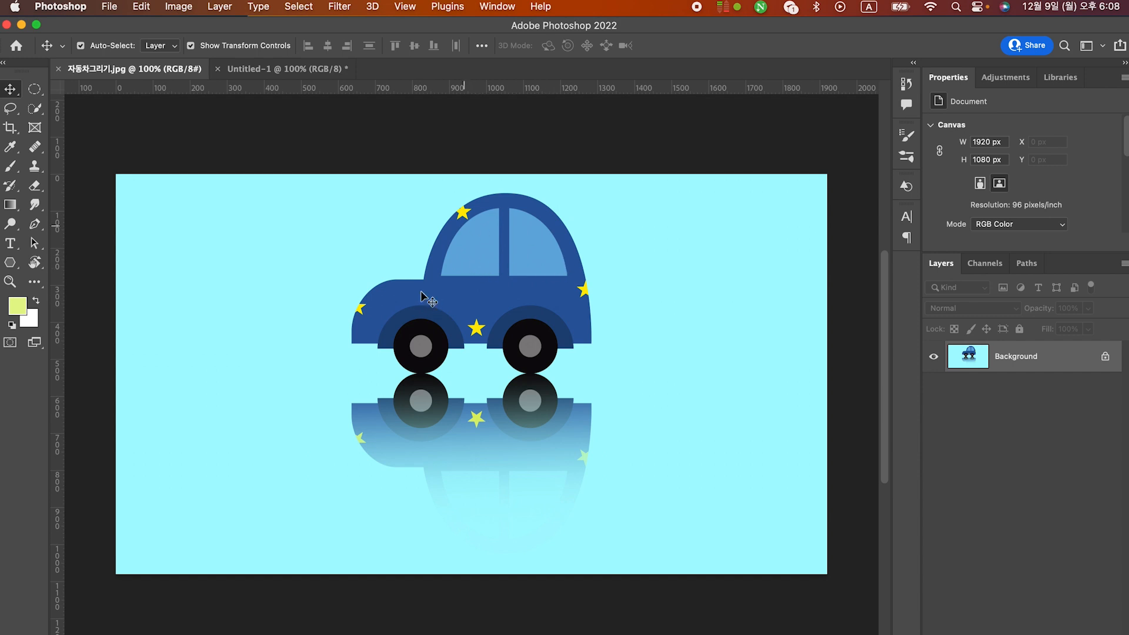
left_click(279, 69)
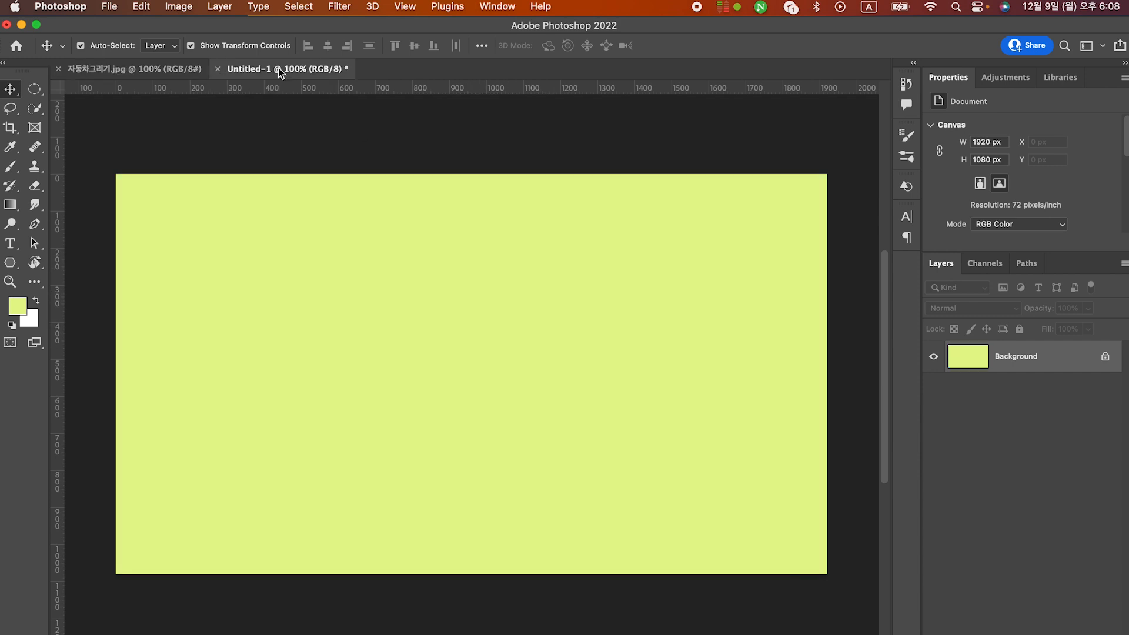
left_click(8, 268)
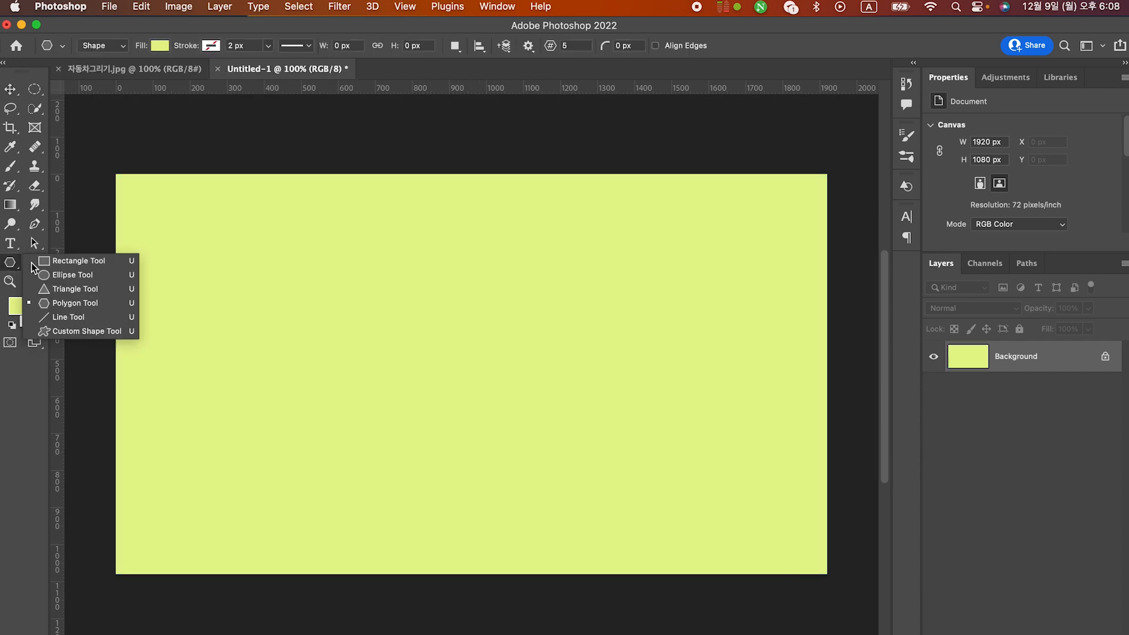
left_click(71, 274)
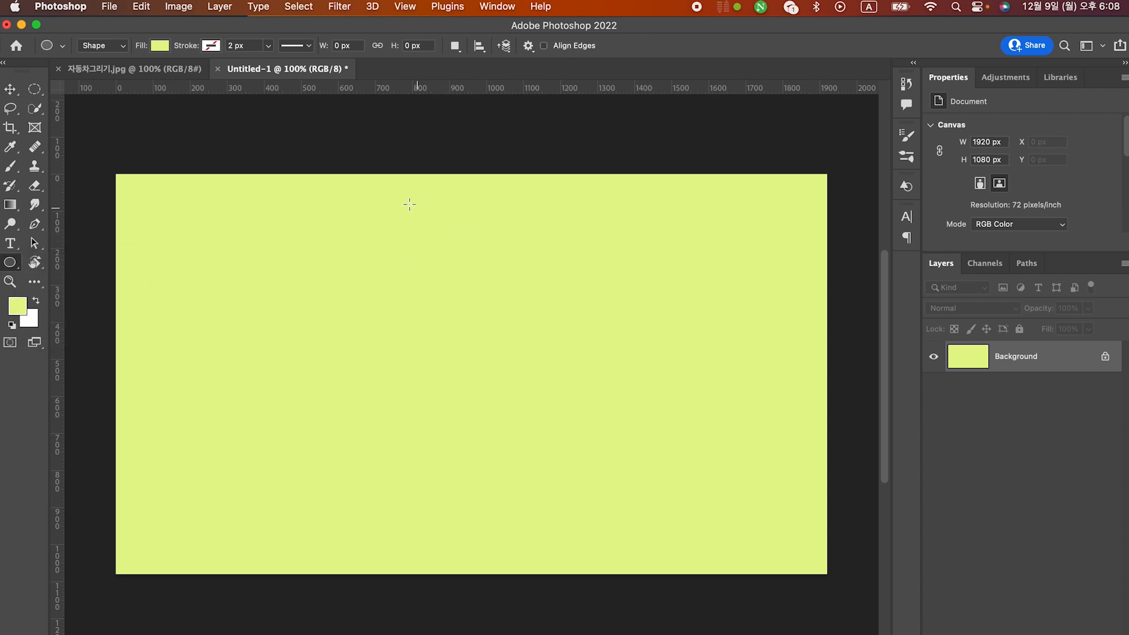
left_click_drag(408, 203, 682, 571)
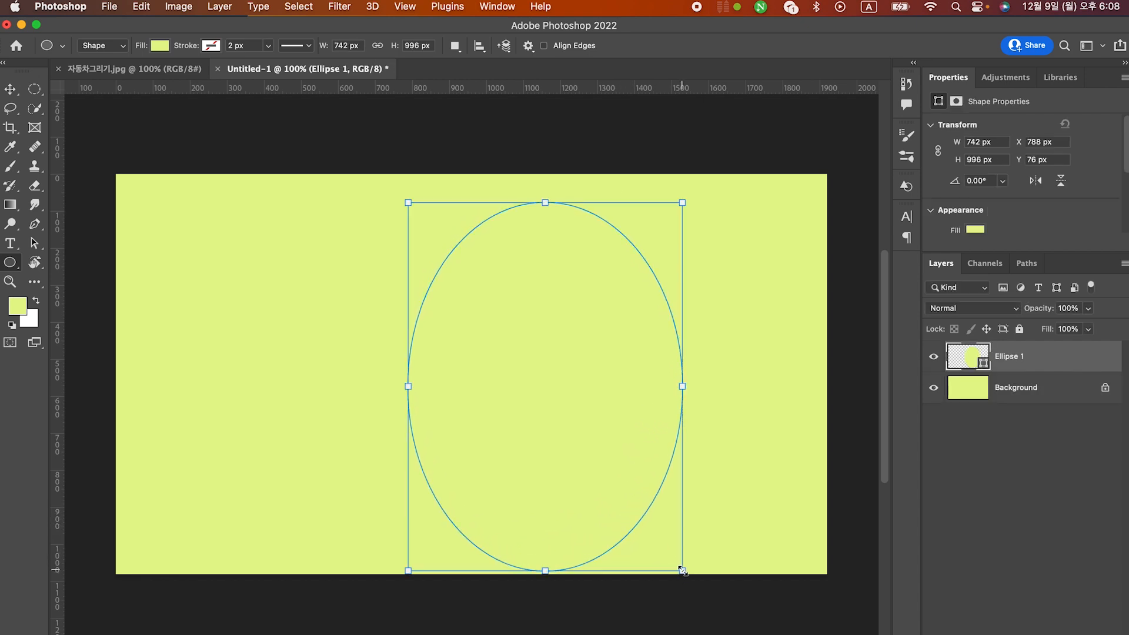
Change the ellipse's fill to orange from the recently used colors.
left_click(977, 229)
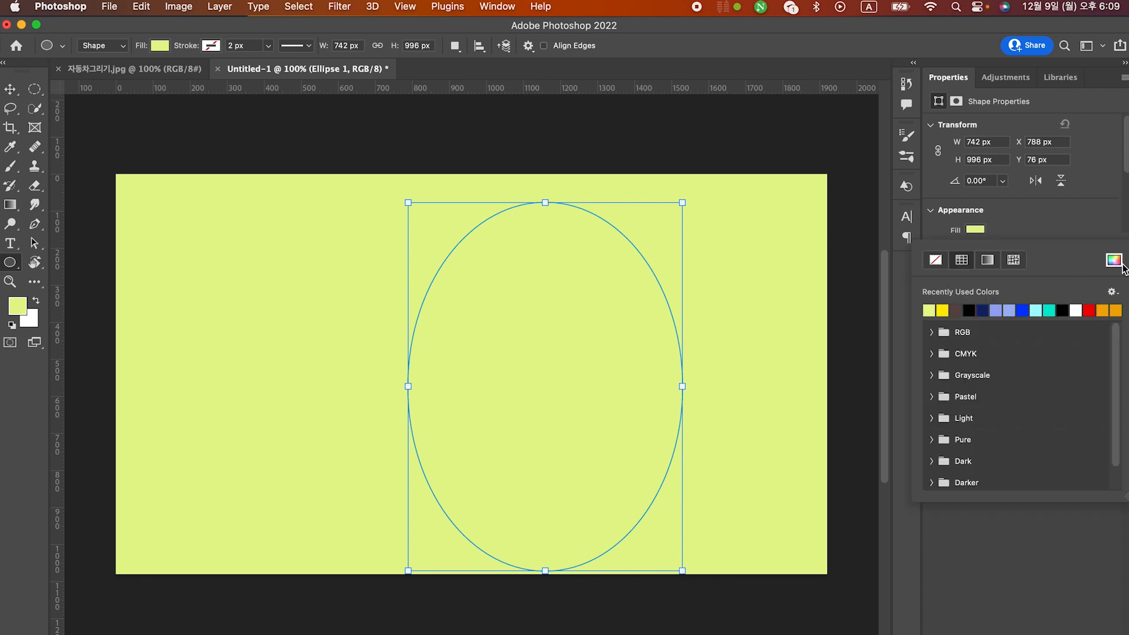
left_click(1109, 307)
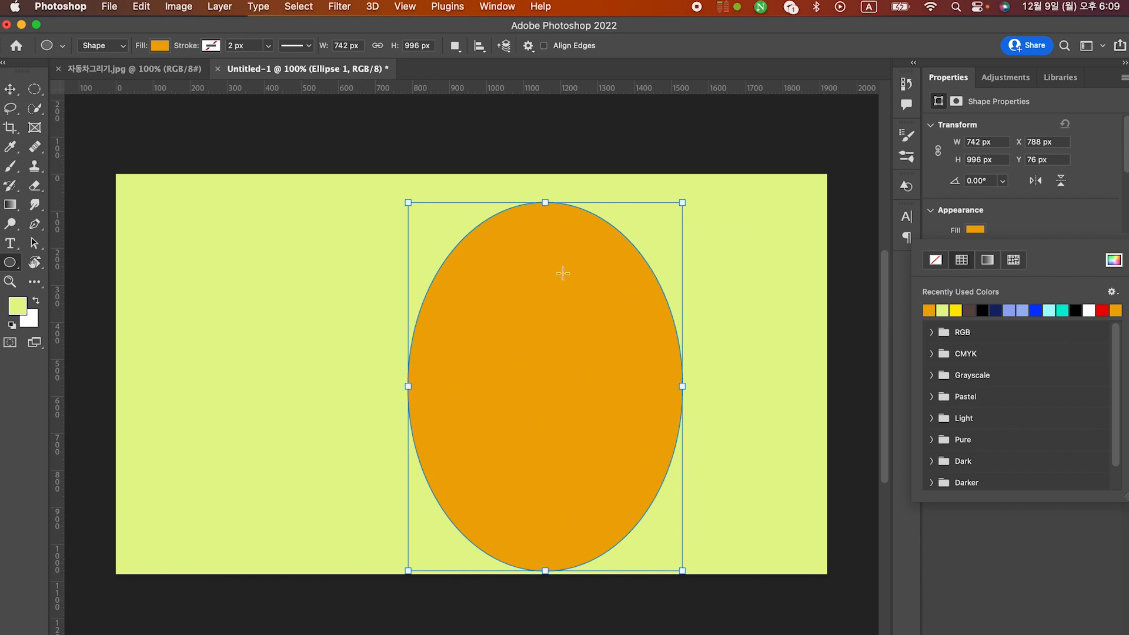
left_click(353, 358)
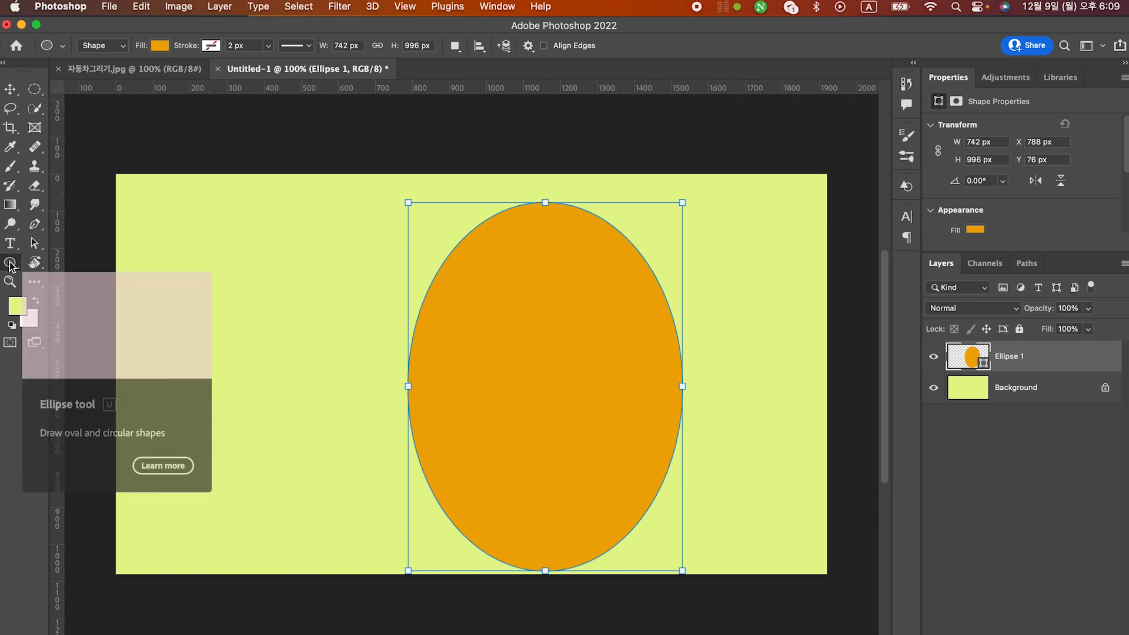
Cut a rectangle about 1575 × 645 px out of the orange ellipse with the Rectangle tool in subtract mode.
left_click_drag(499, 412, 700, 467)
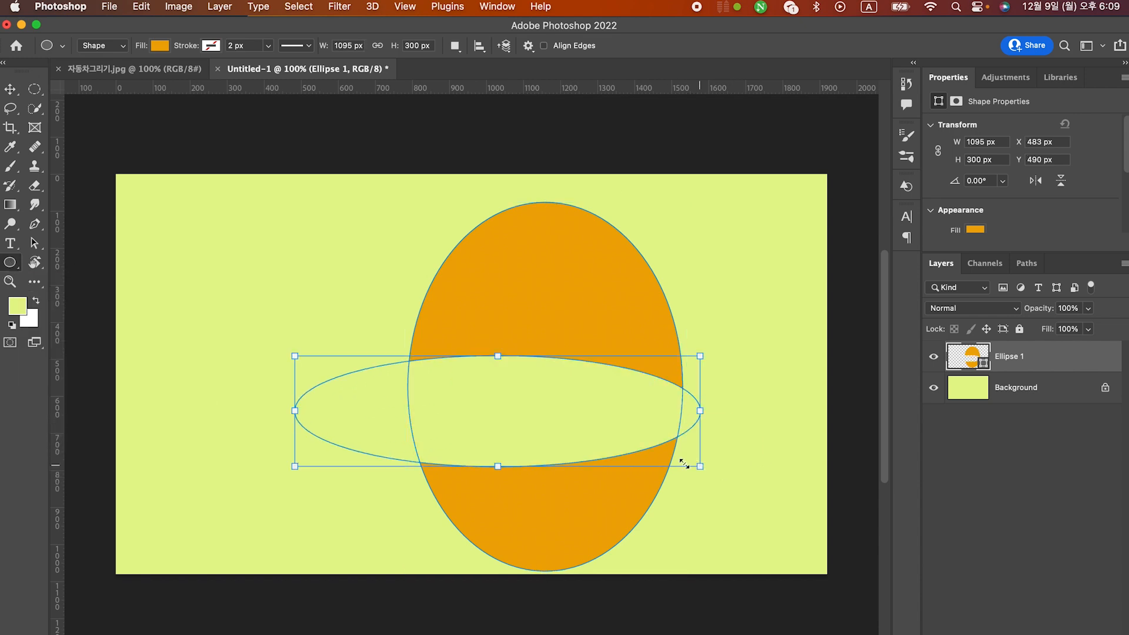
key("super+z")
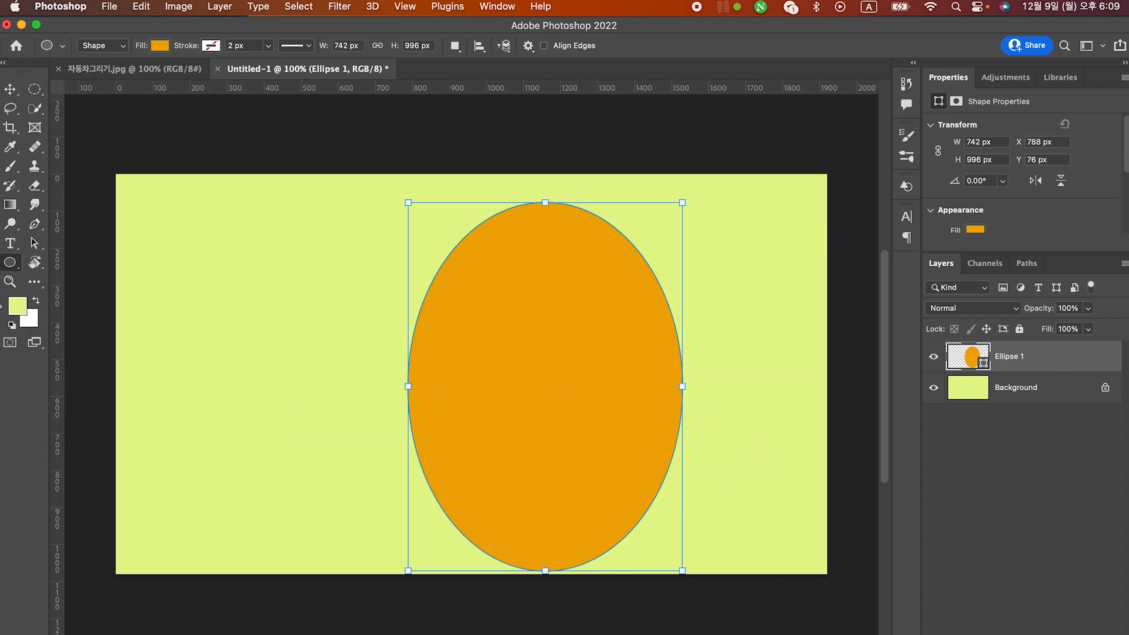
right_click(10, 265)
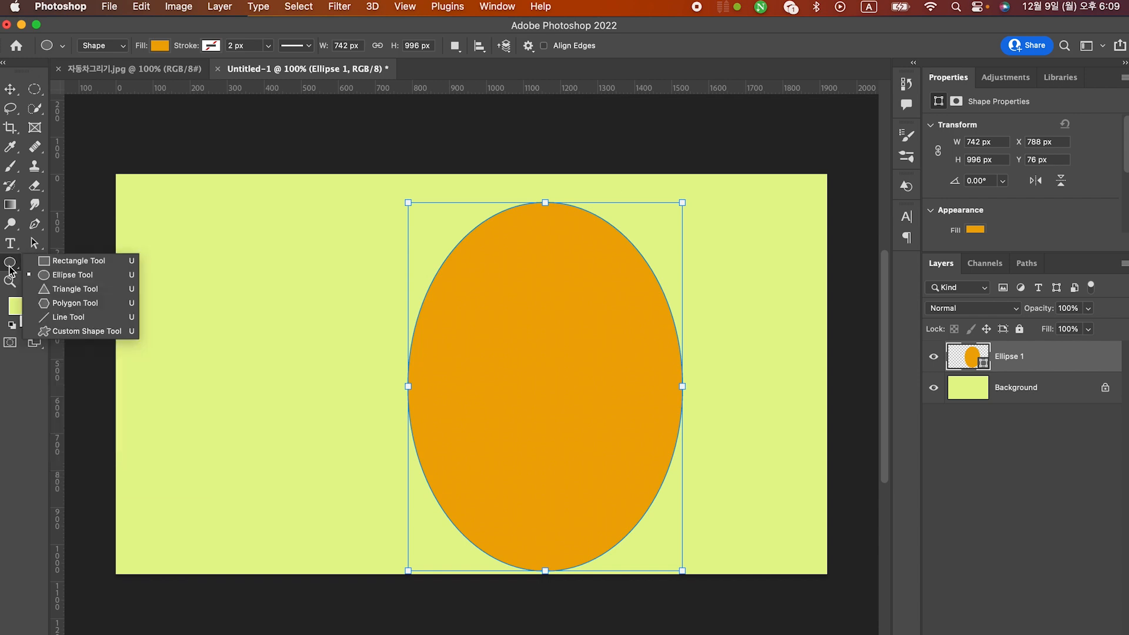
left_click(65, 262)
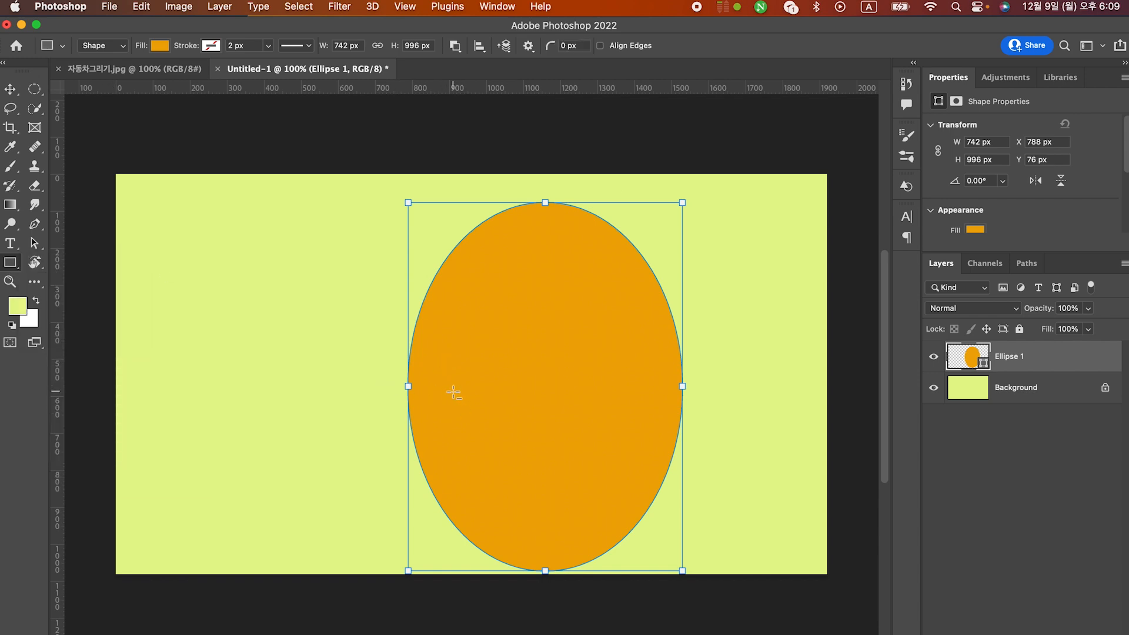
left_click_drag(436, 391, 726, 509)
Move the subtracting rectangle over the ellipse's lower half to leave a flat-bottomed dome, and merge the shape components.
left_click(37, 248)
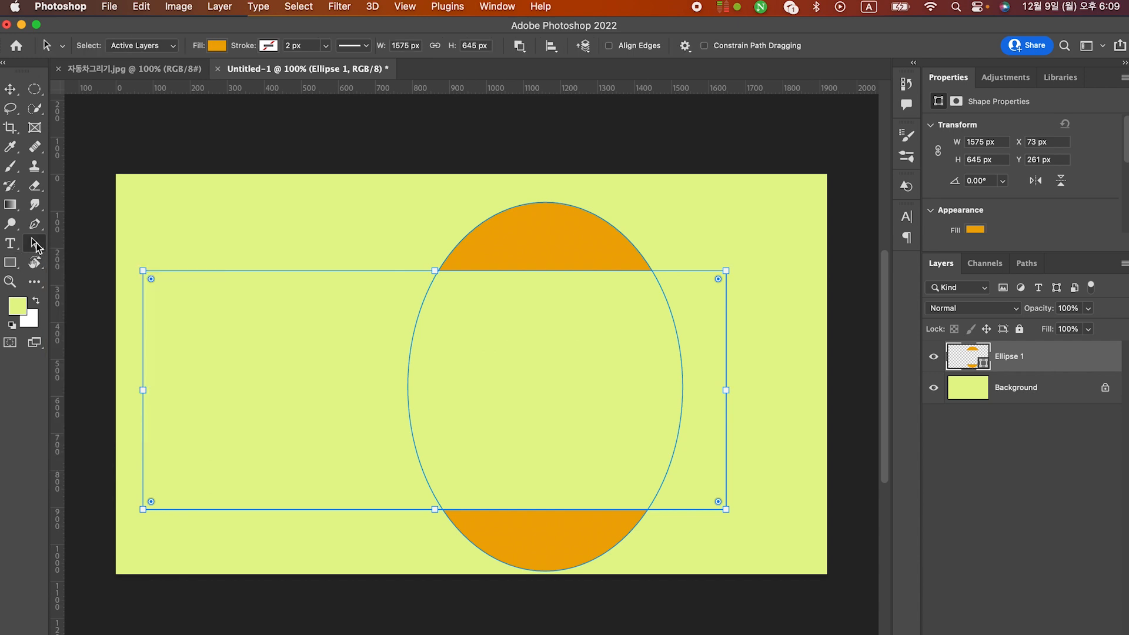
left_click_drag(315, 327, 464, 402)
left_click_drag(586, 403, 573, 441)
key("Right")
key("Right")
key("Right")
key("Right")
left_click(520, 47)
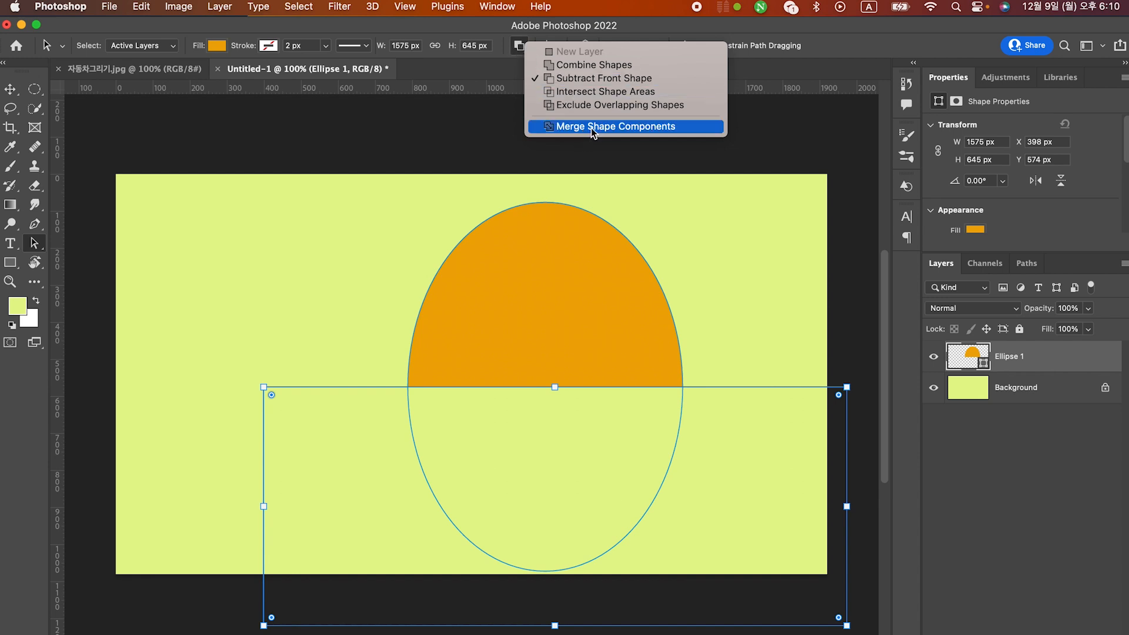
left_click(609, 127)
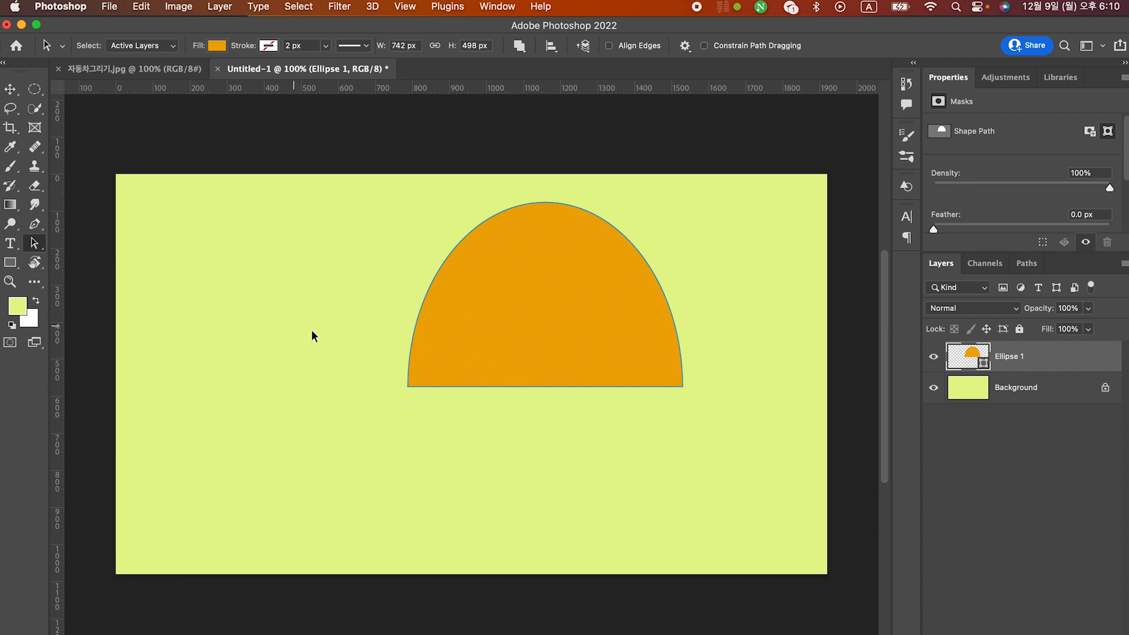
Draw a rectangle about 713 × 224 px overlapping the dome's lower left for the hood, and fully round only its upper-left corner.
left_click(11, 264)
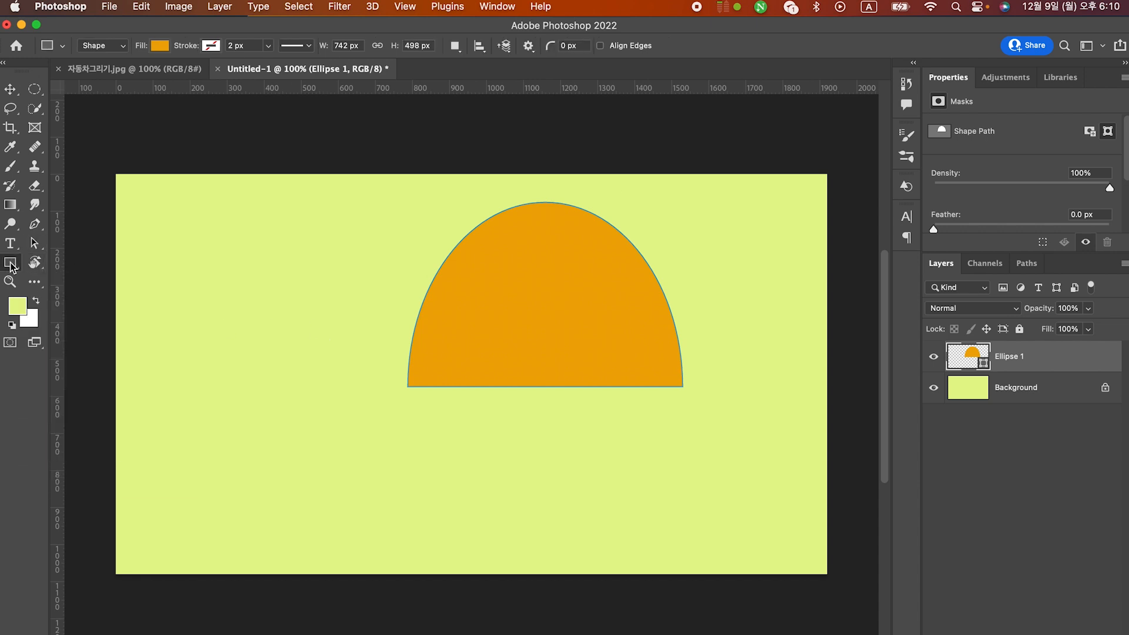
left_click_drag(277, 303, 541, 386)
scroll(1083, 171, "down", 3)
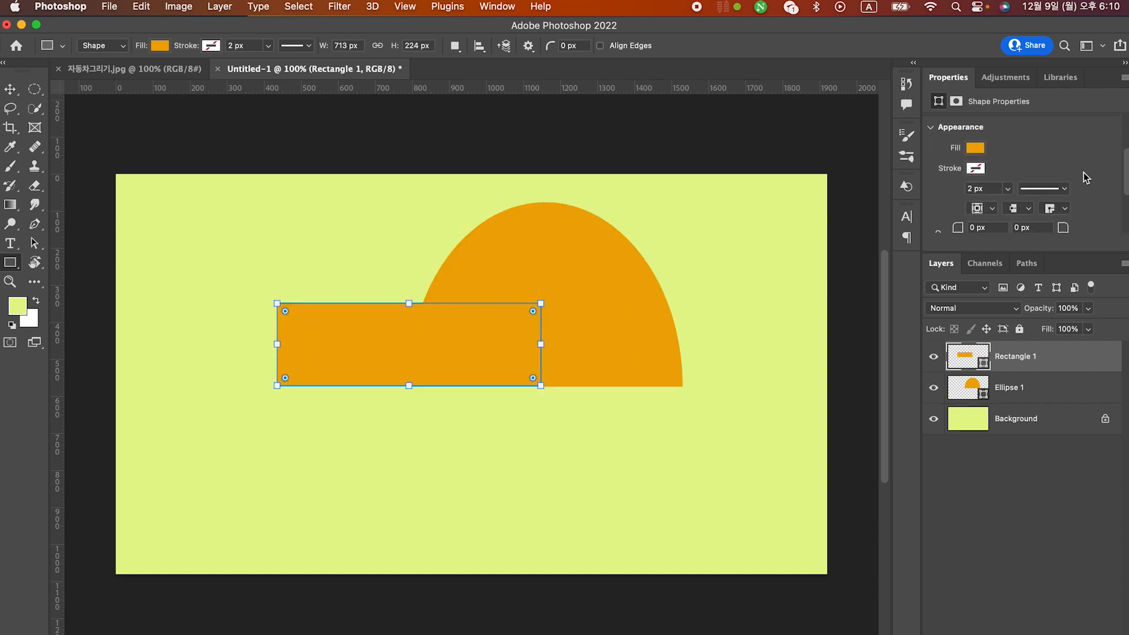
scroll(1084, 172, "down", 2)
left_click(938, 182)
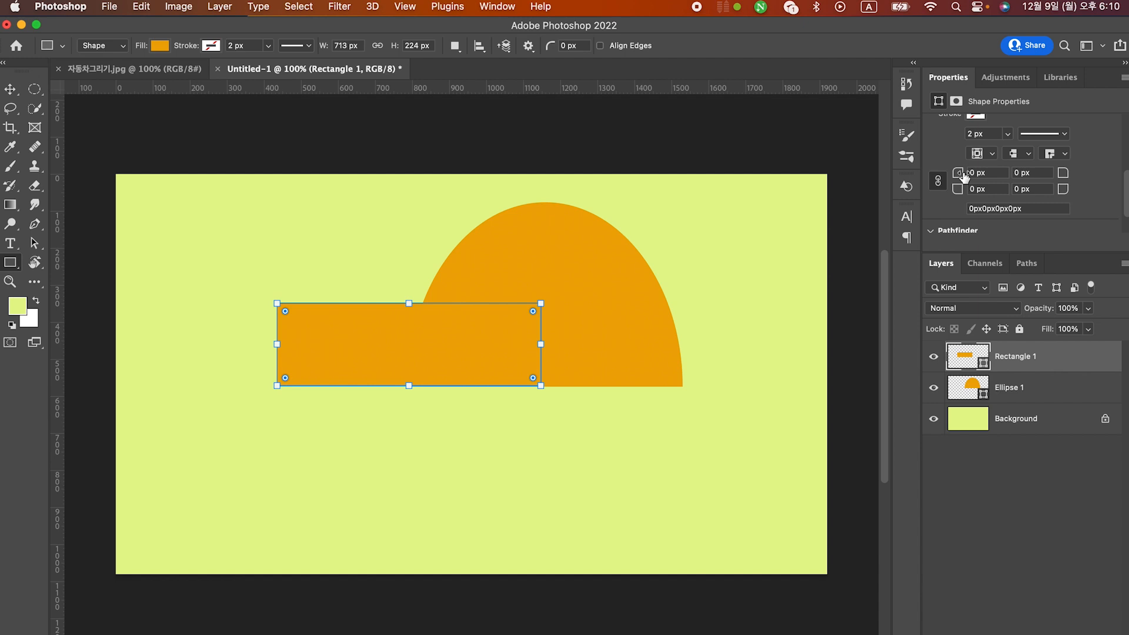
left_click_drag(963, 177, 858, 165)
left_click(939, 182)
left_click_drag(958, 178, 1106, 173)
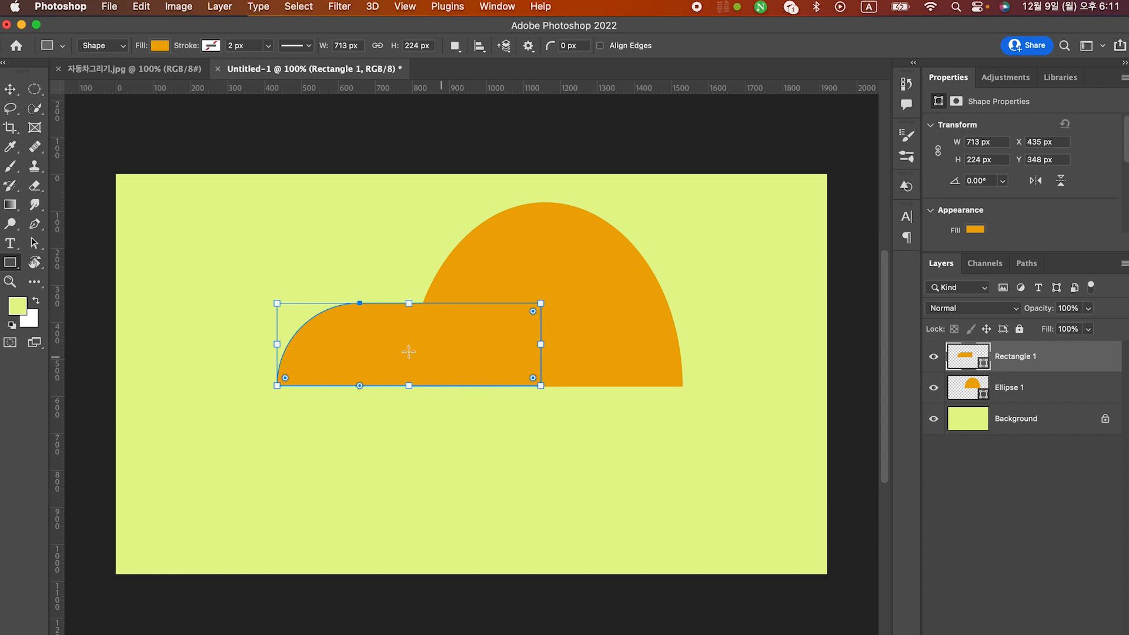
Move the rounded hood rectangle toward the dome to about X 528, Y 350 px, aligning their bottom edges, and deselect it.
left_click(10, 89)
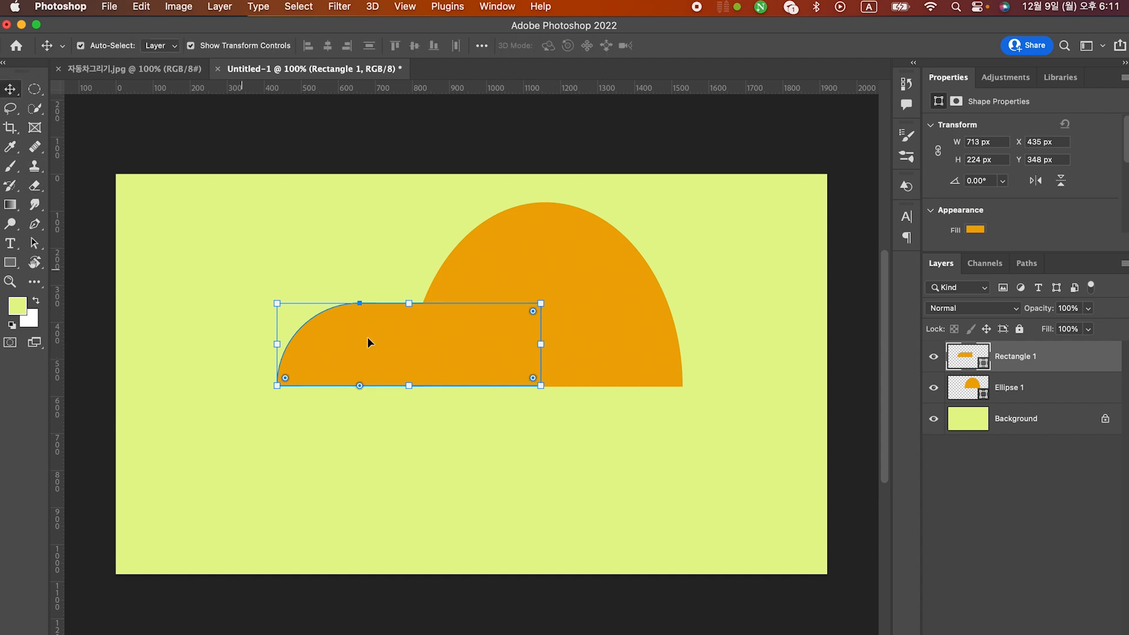
left_click_drag(390, 350, 429, 355)
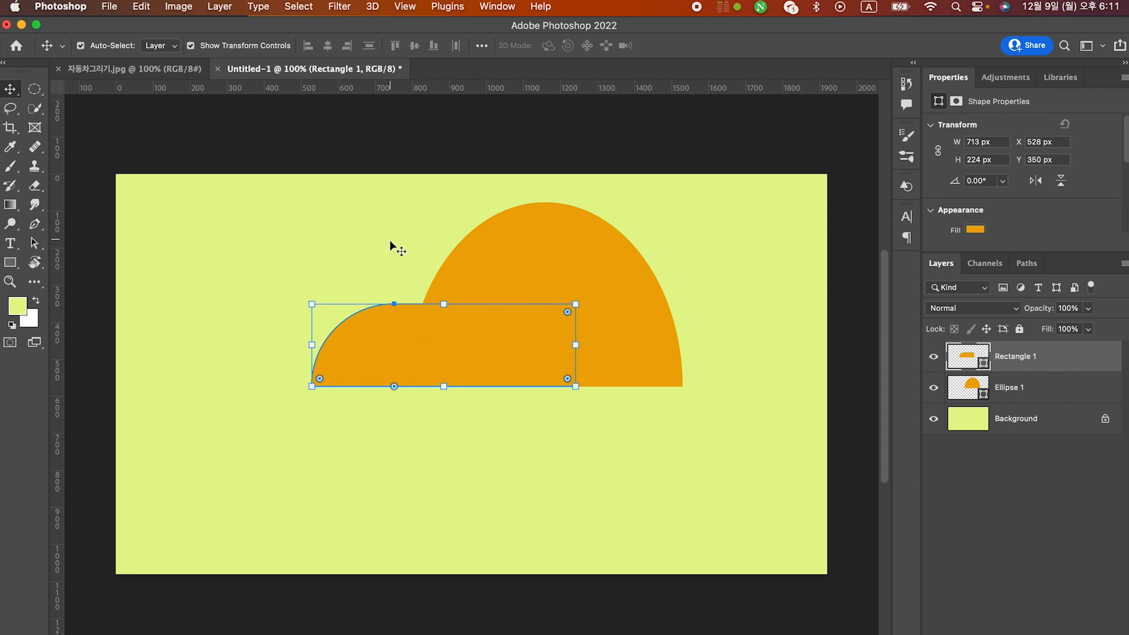
left_click(390, 243)
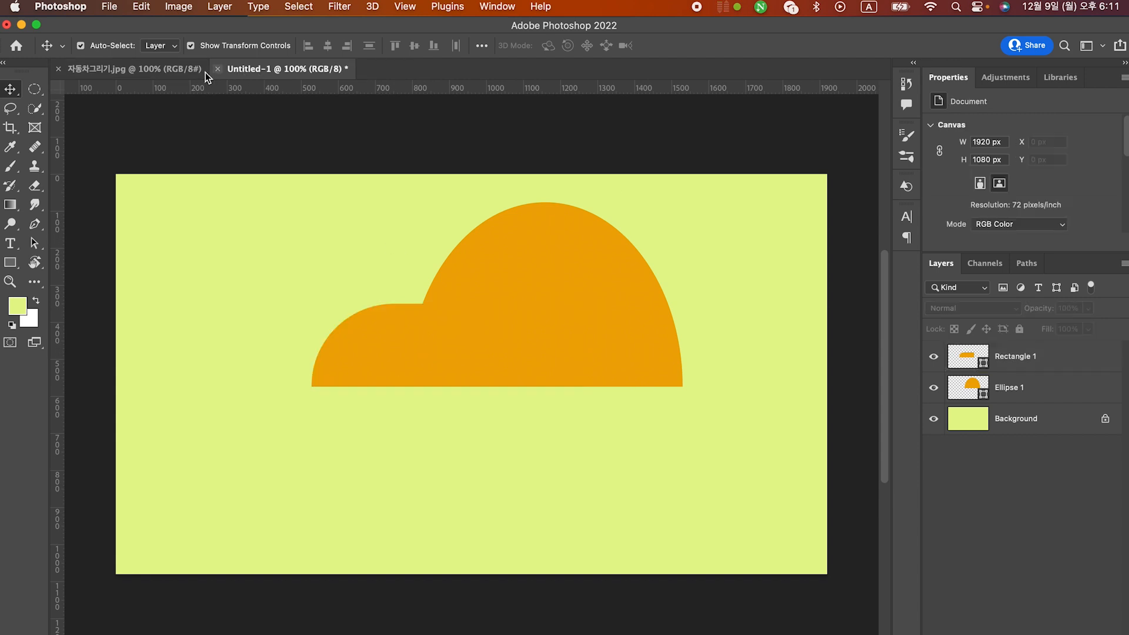
Check the reference car's windows, then duplicate the dome-shaped Ellipse 1 layer in the Untitled-1 document.
left_click(169, 72)
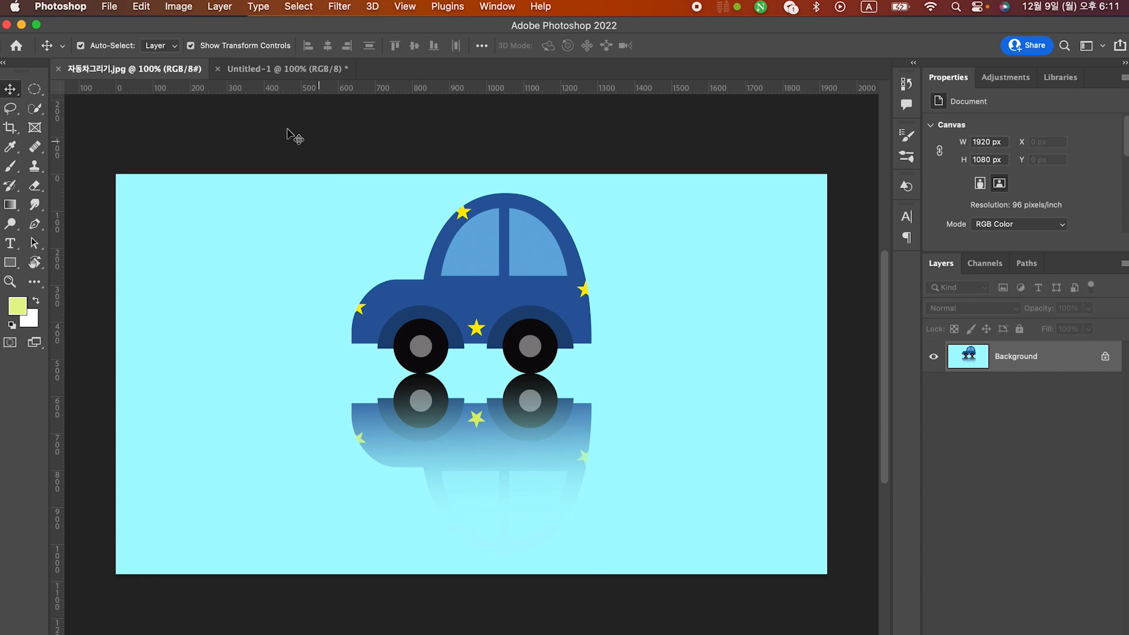
left_click(276, 72)
left_click(575, 259)
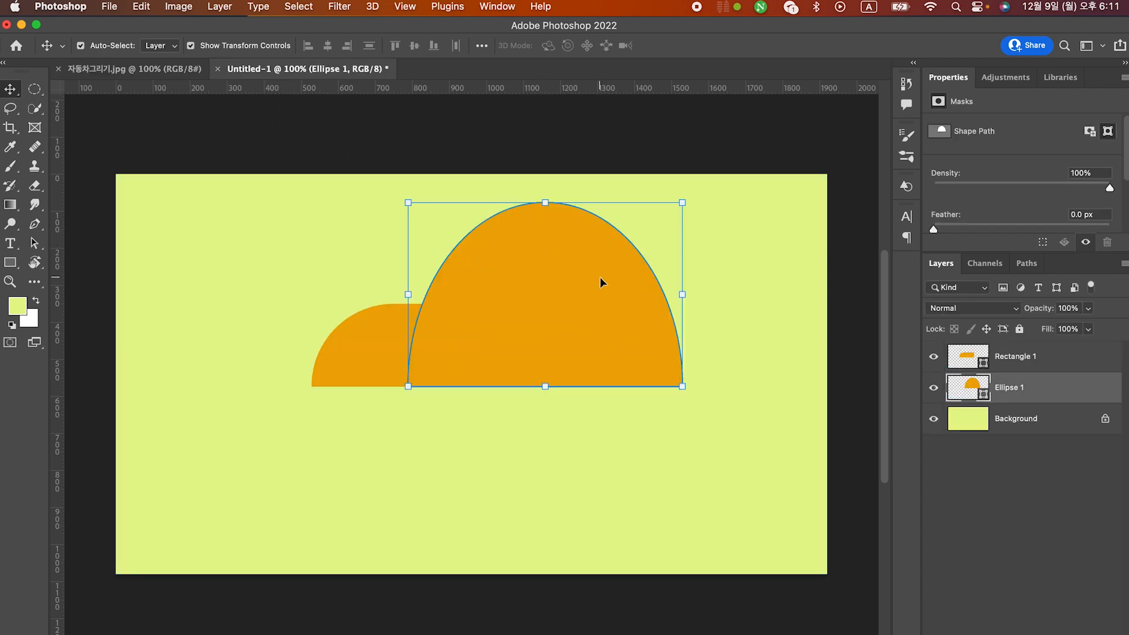
key("super")
key("super+j")
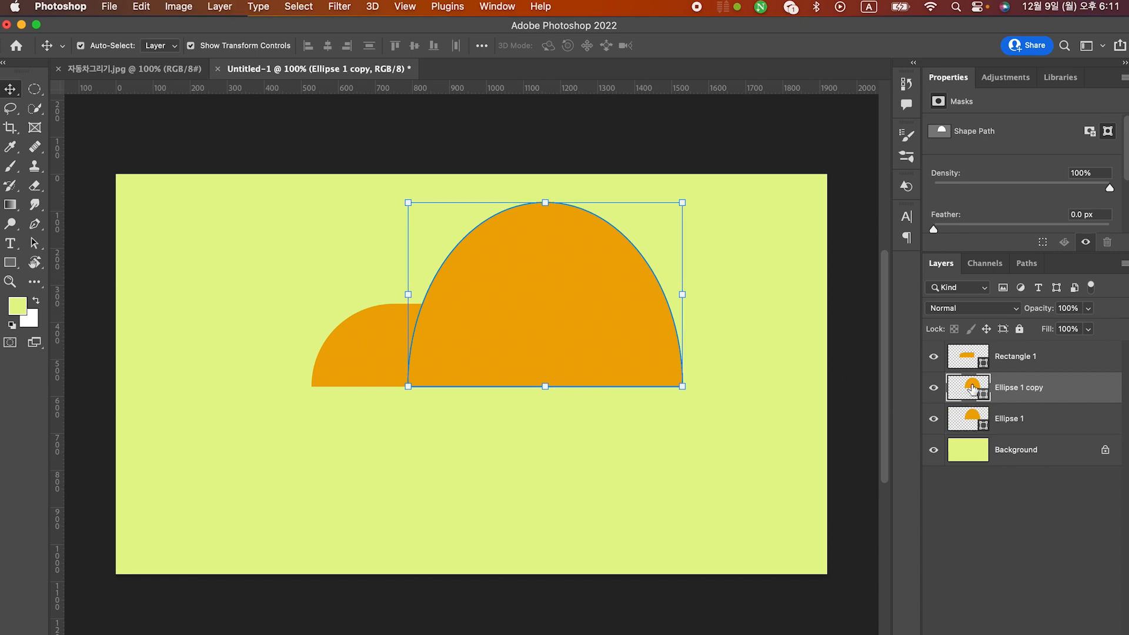
Recolor the duplicated dome to a pale orange using the Color Picker.
double_click(973, 389)
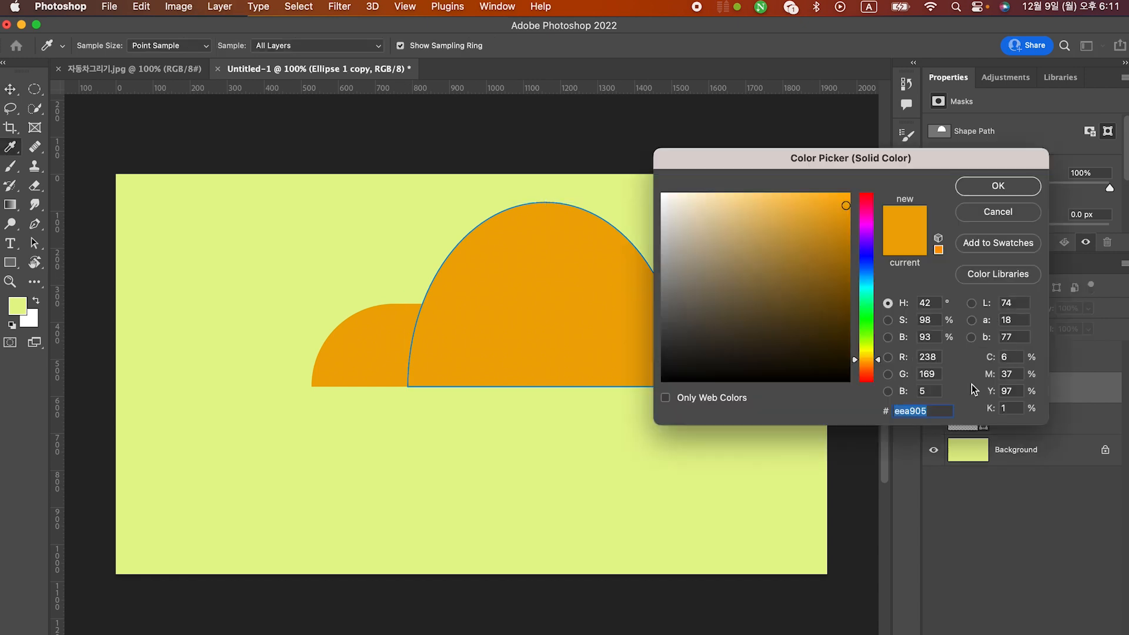
left_click(977, 214)
double_click(971, 395)
left_click_drag(928, 173, 764, 246)
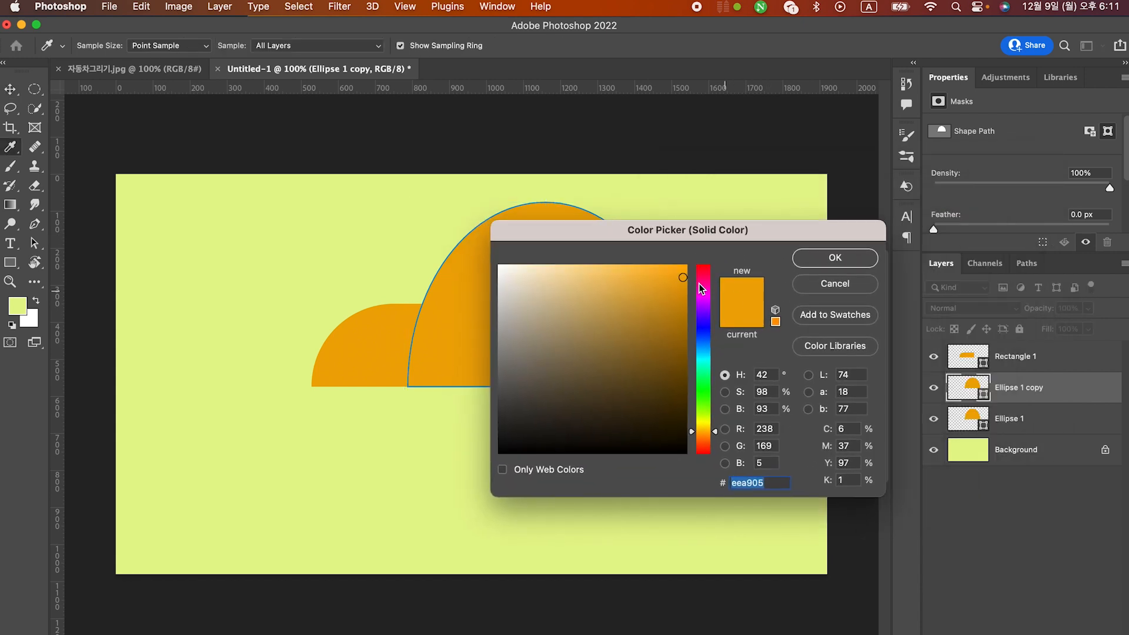
left_click(640, 281)
left_click_drag(640, 281, 582, 275)
left_click(828, 259)
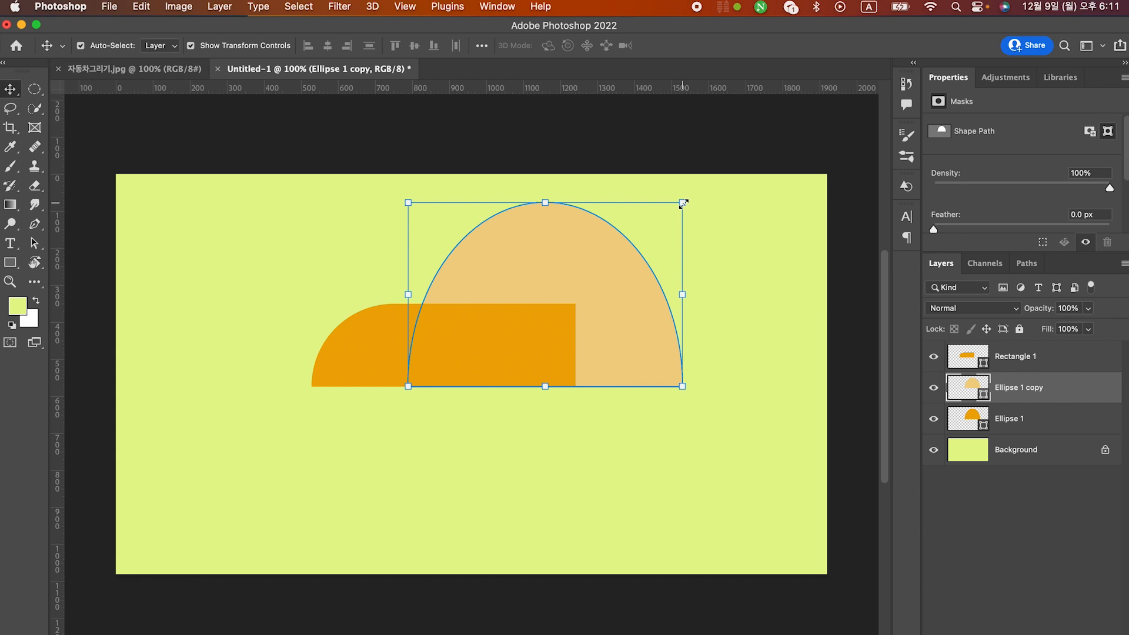
Scale the pale dome about its center to about 75% and bring its layer above Rectangle 1.
left_click(684, 204)
left_click_drag(683, 204, 641, 215)
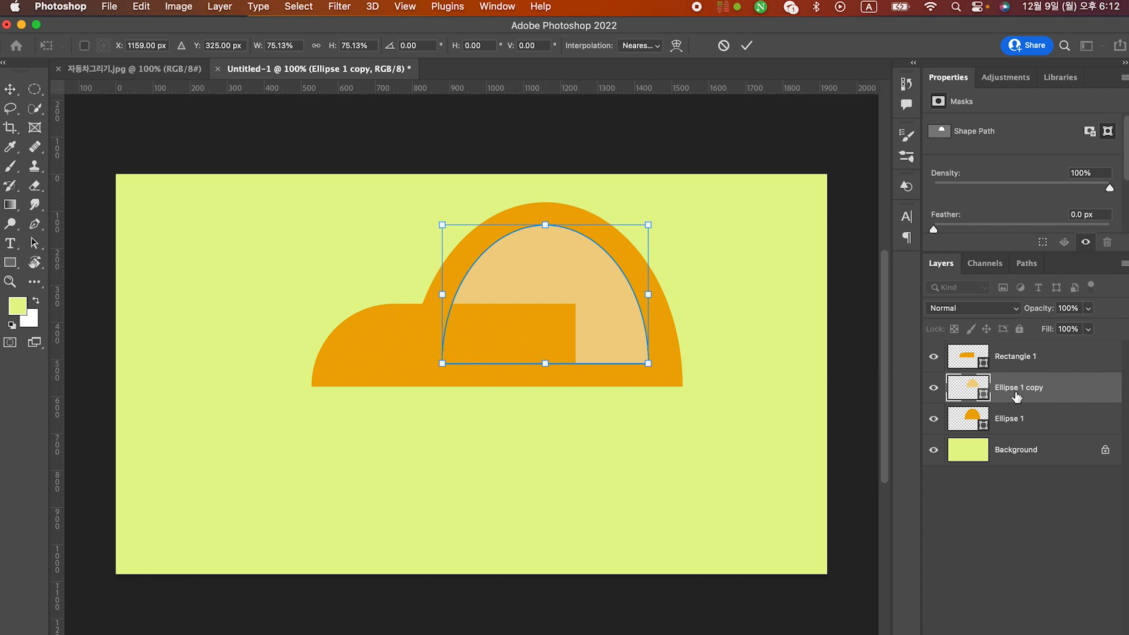
left_click_drag(1026, 397, 1026, 353)
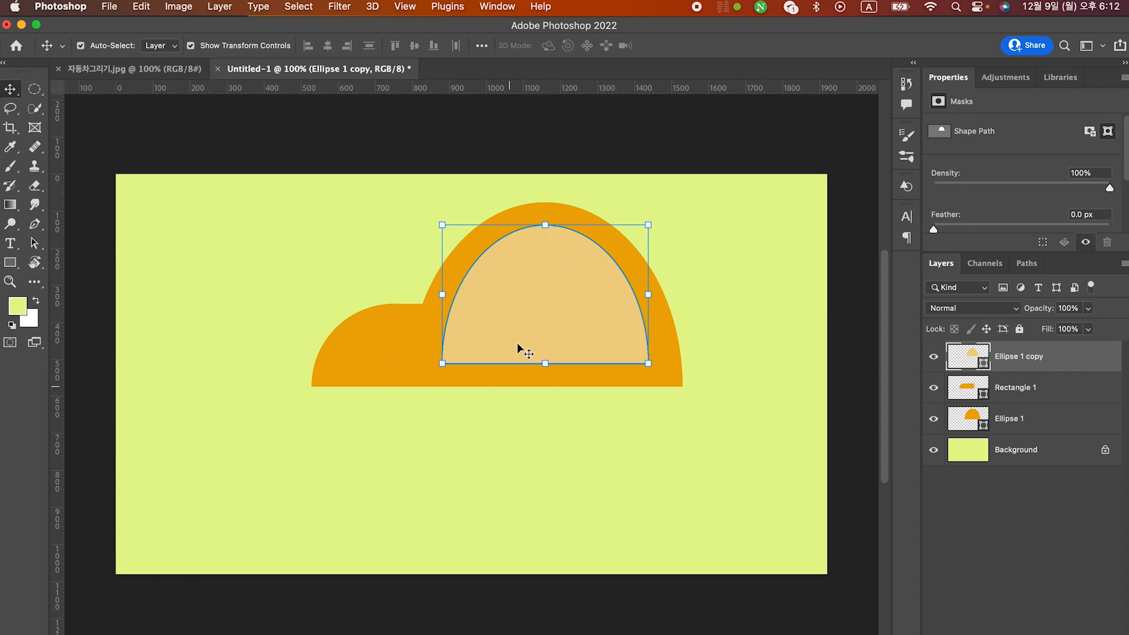
Draw a narrow vertical rectangle about 26 × 444 px down the middle of the pale window shape.
left_click(10, 264)
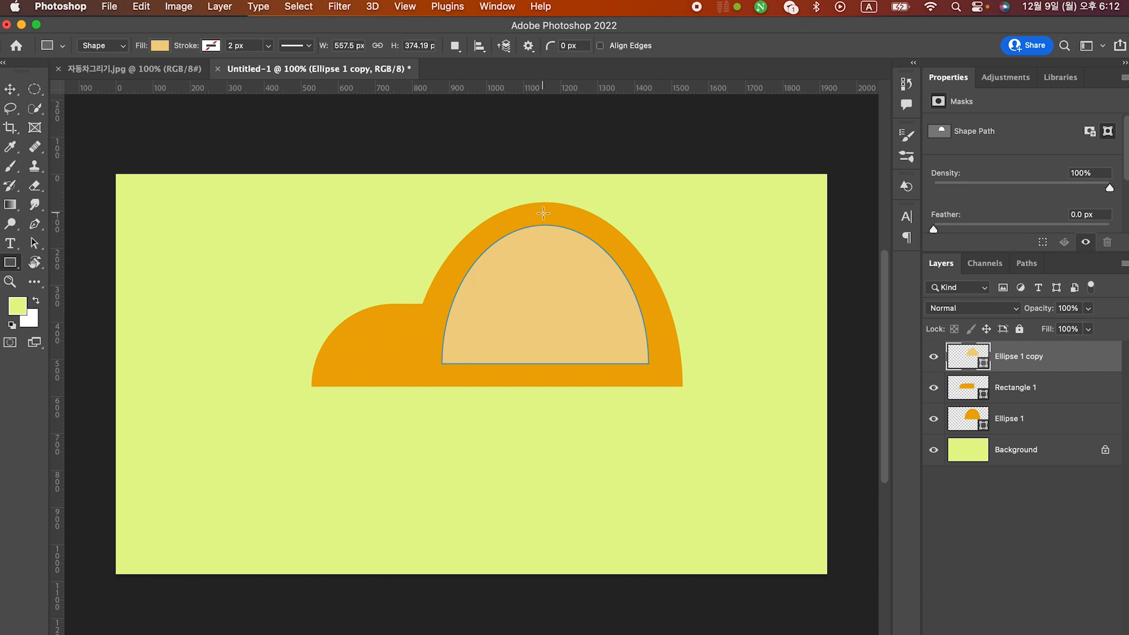
left_click_drag(543, 213, 552, 377)
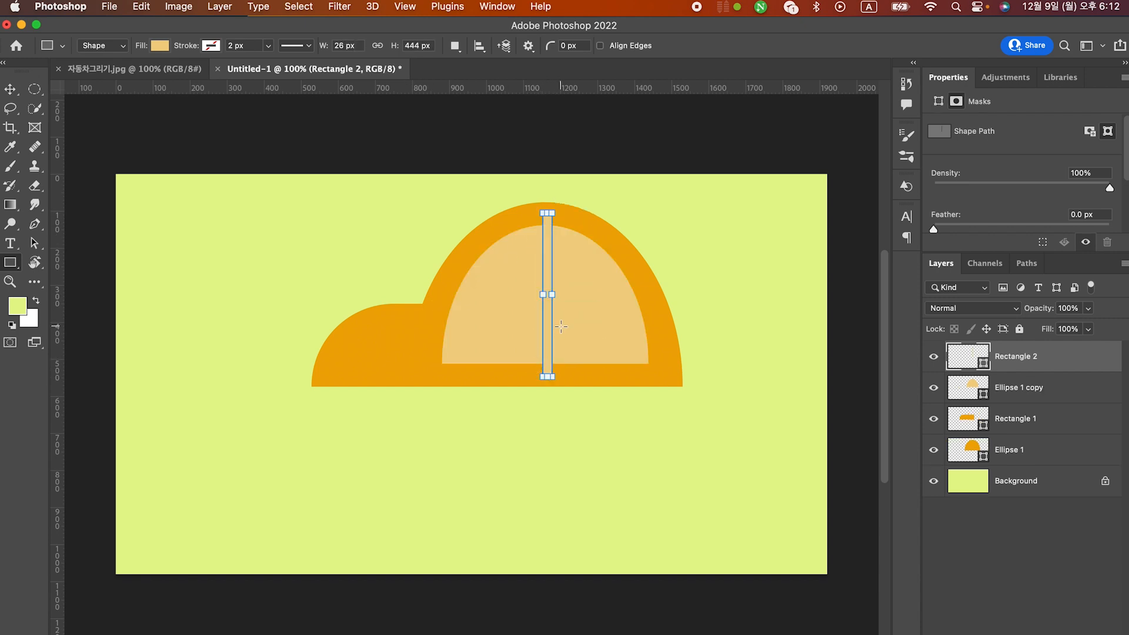
Undo the separate rectangle and subtract a vertical strip about 19 × 484 px through the middle of the pale window shape.
key("super+z")
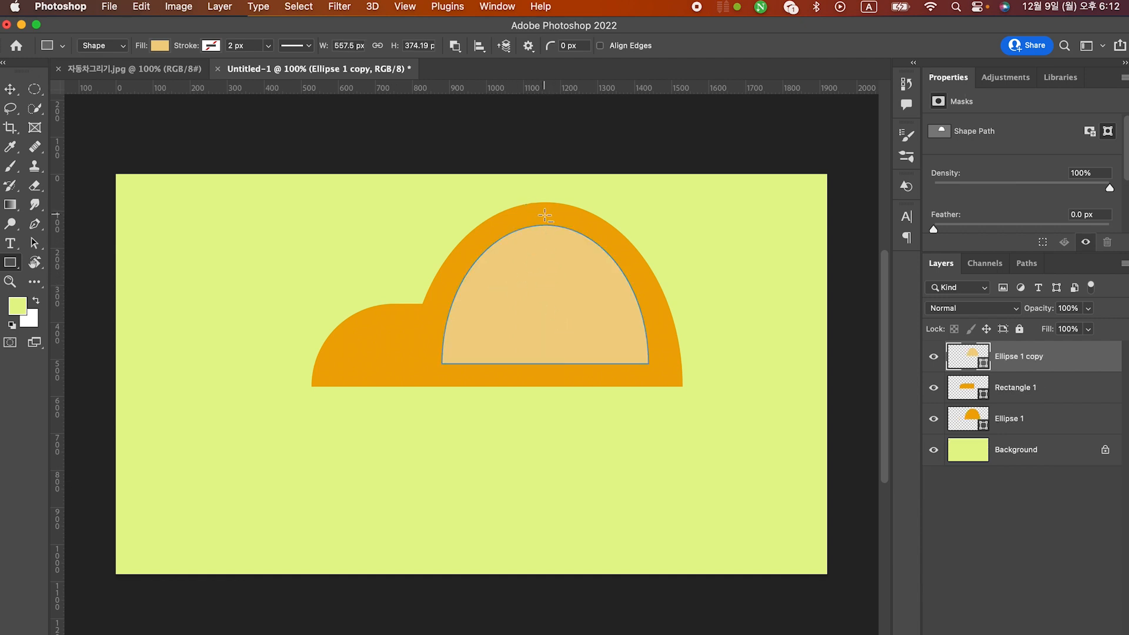
left_click_drag(541, 254, 542, 271)
left_click_drag(551, 332, 546, 343)
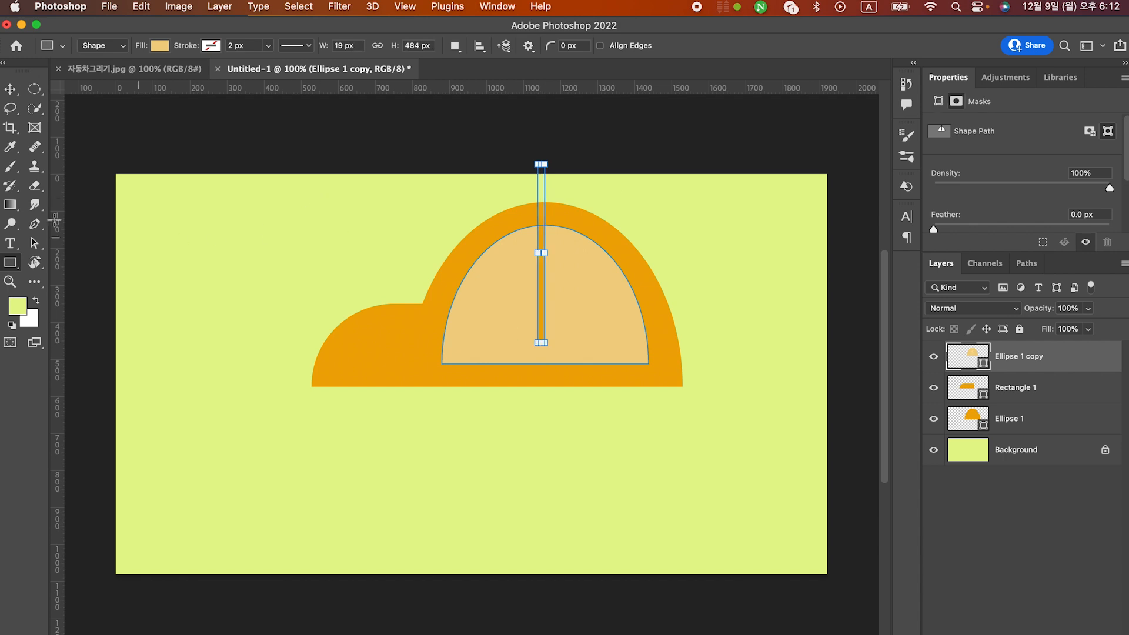
left_click(36, 250)
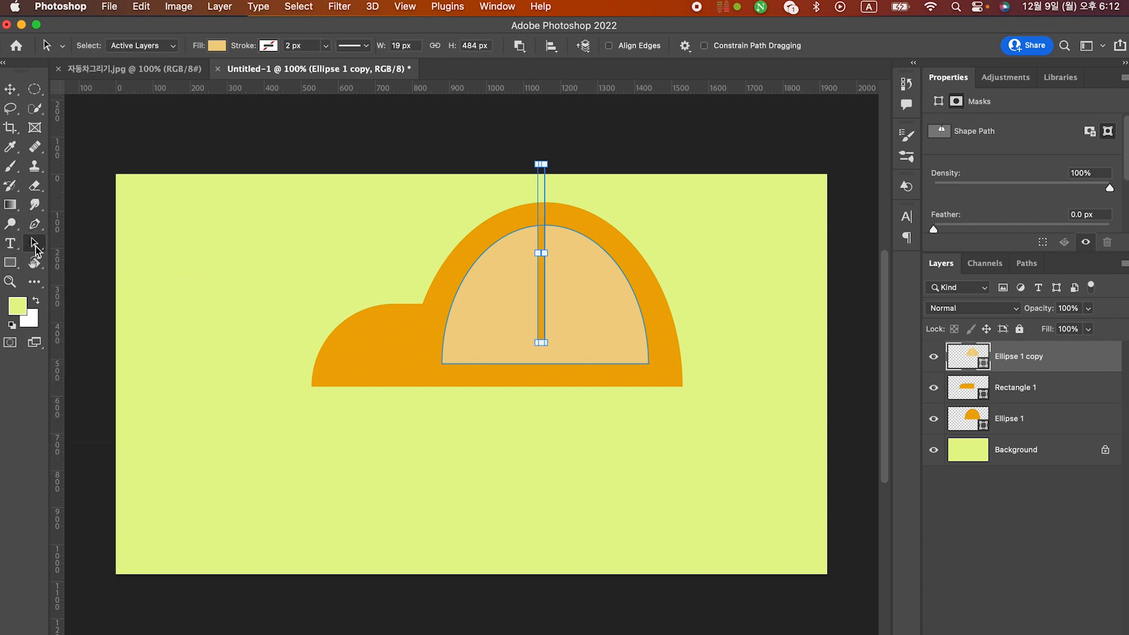
left_click_drag(541, 223, 575, 253)
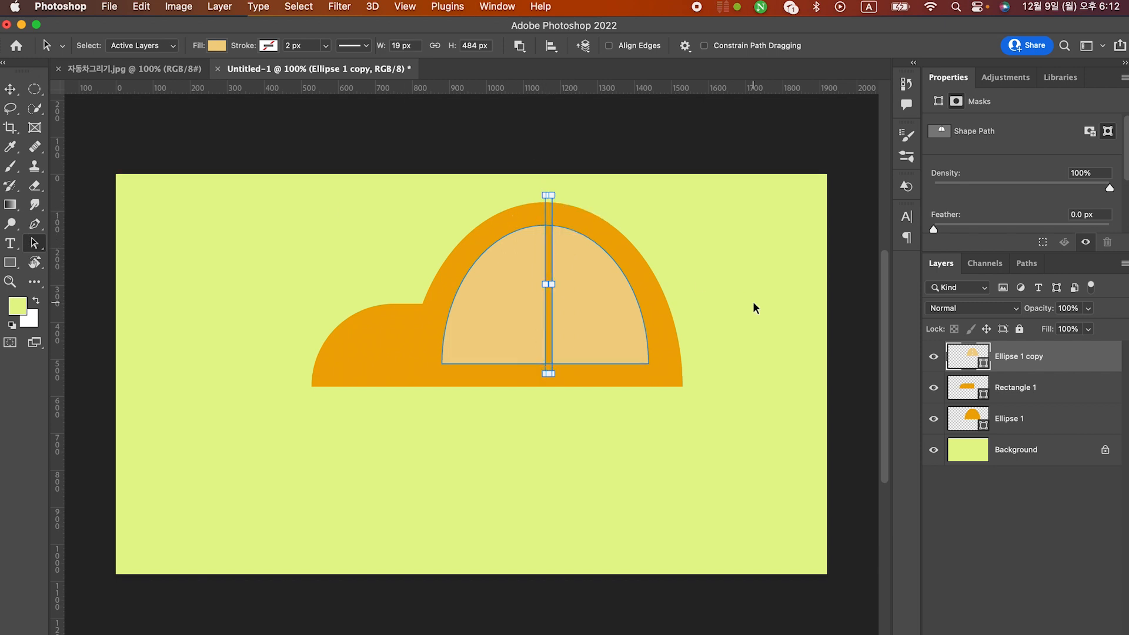
Subtract a rectangle about 852 × 218 px from the lower part of the window shape, aligning its upper edge with the hood's top.
left_click(16, 269)
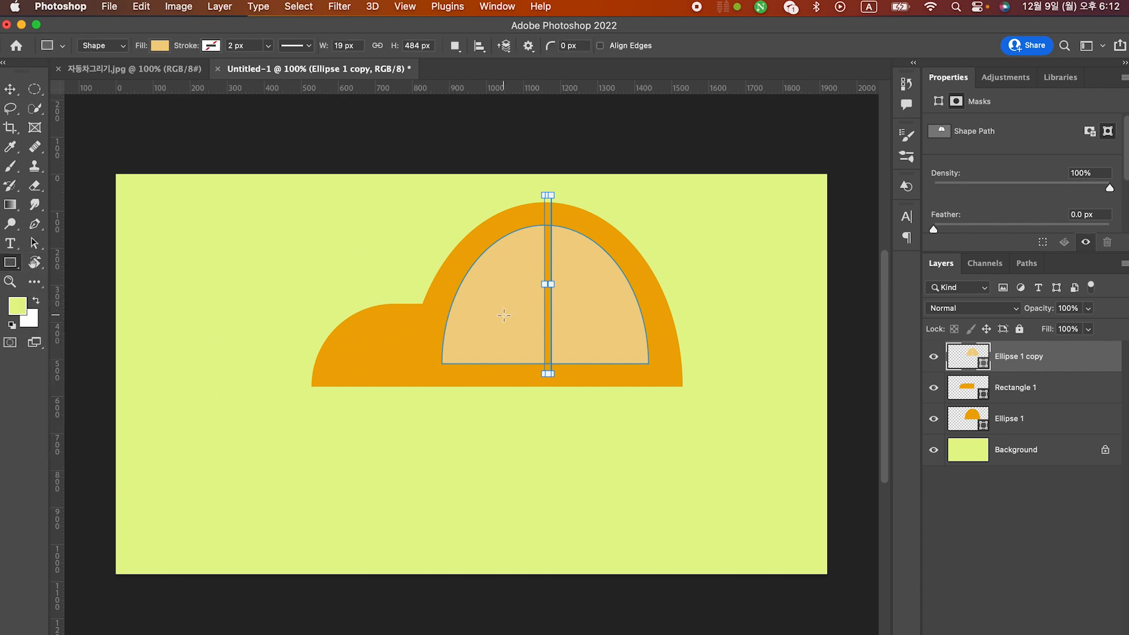
mouse_move(493, 316)
left_mouse_down()
mouse_move(580, 323)
mouse_move(650, 354)
left_mouse_up()
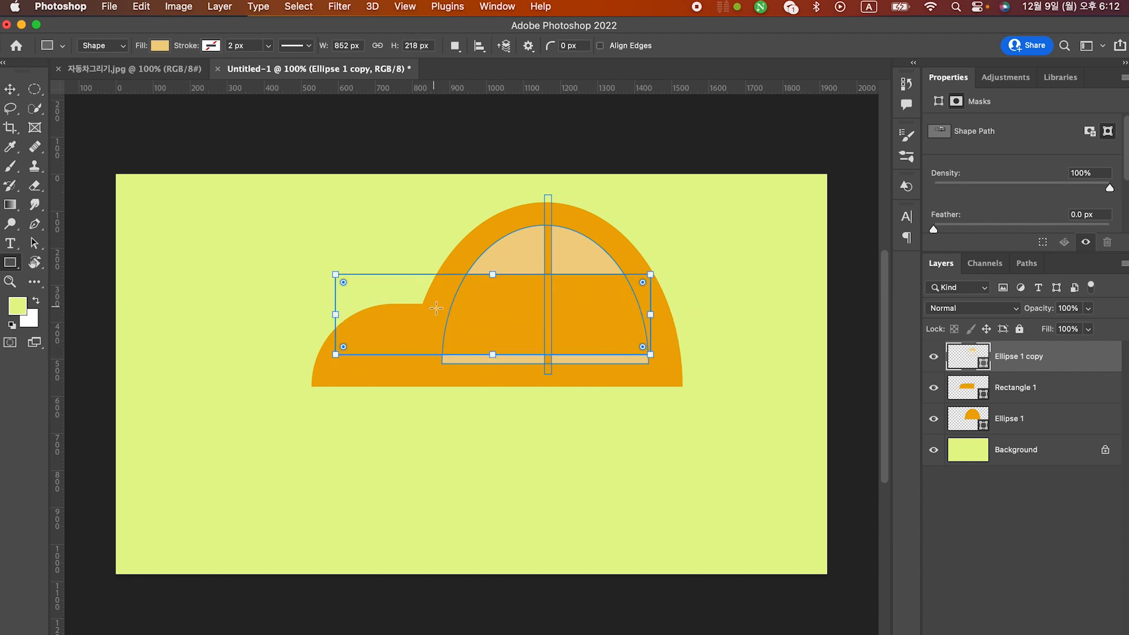
left_click(34, 243)
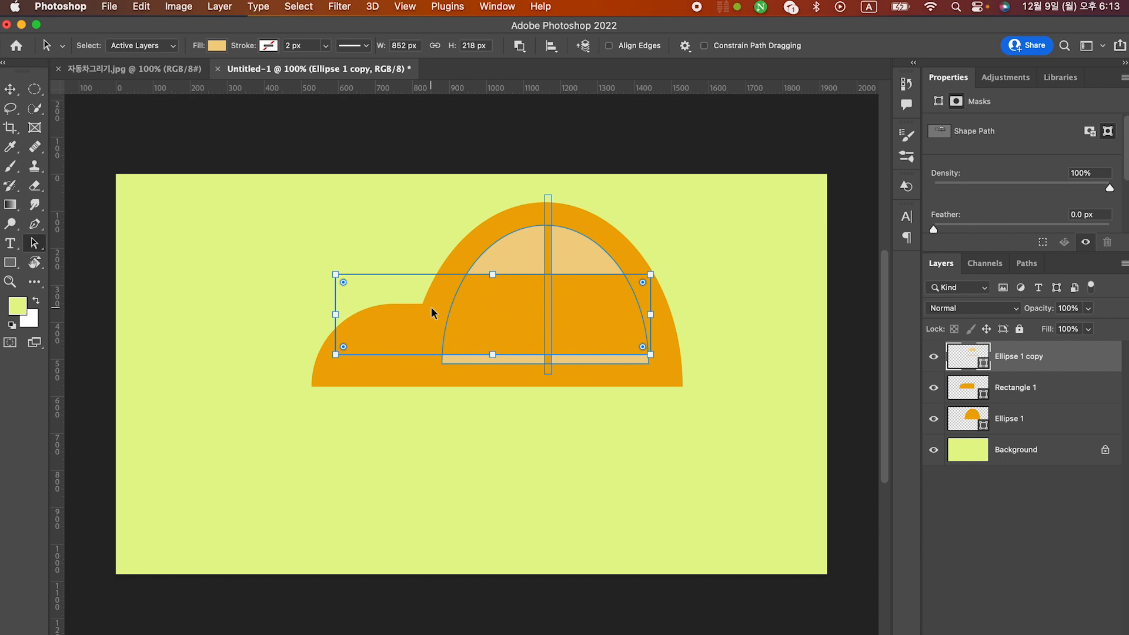
left_click_drag(433, 311, 495, 339)
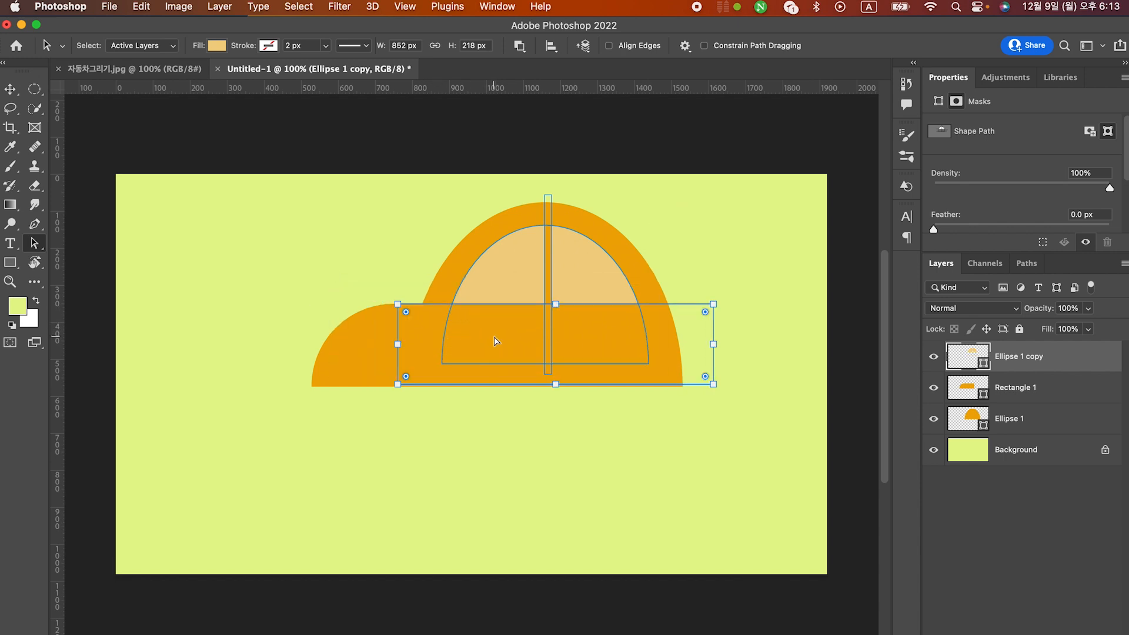
left_click(767, 240)
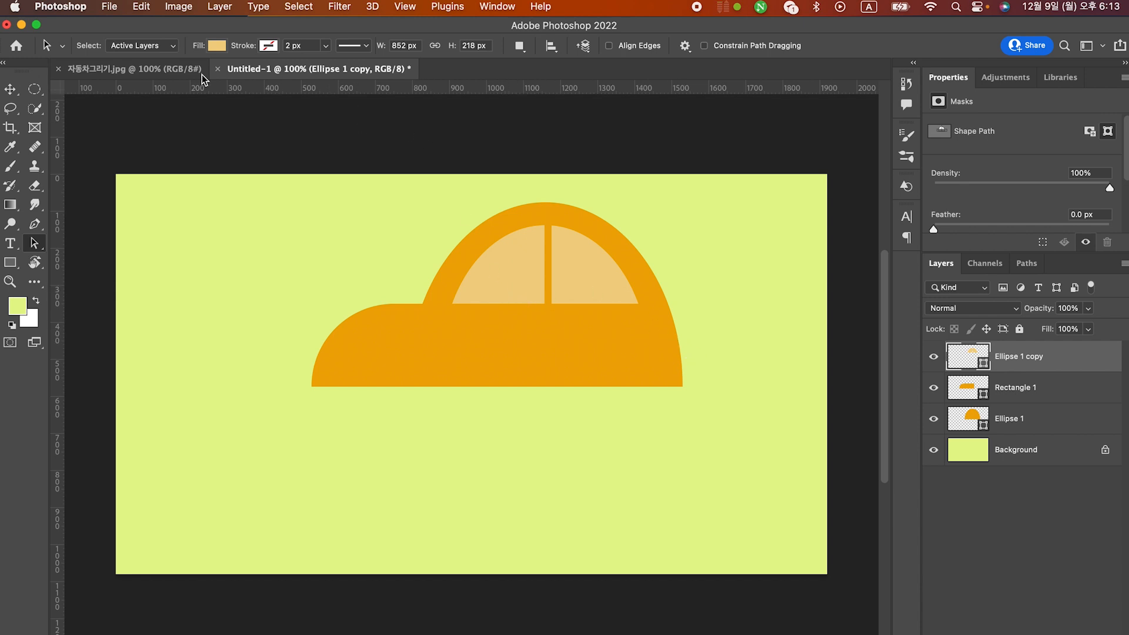
Check the reference car's wheels, then draw a black circle about 216 px wide centered on the orange car's lower front edge.
left_click(167, 71)
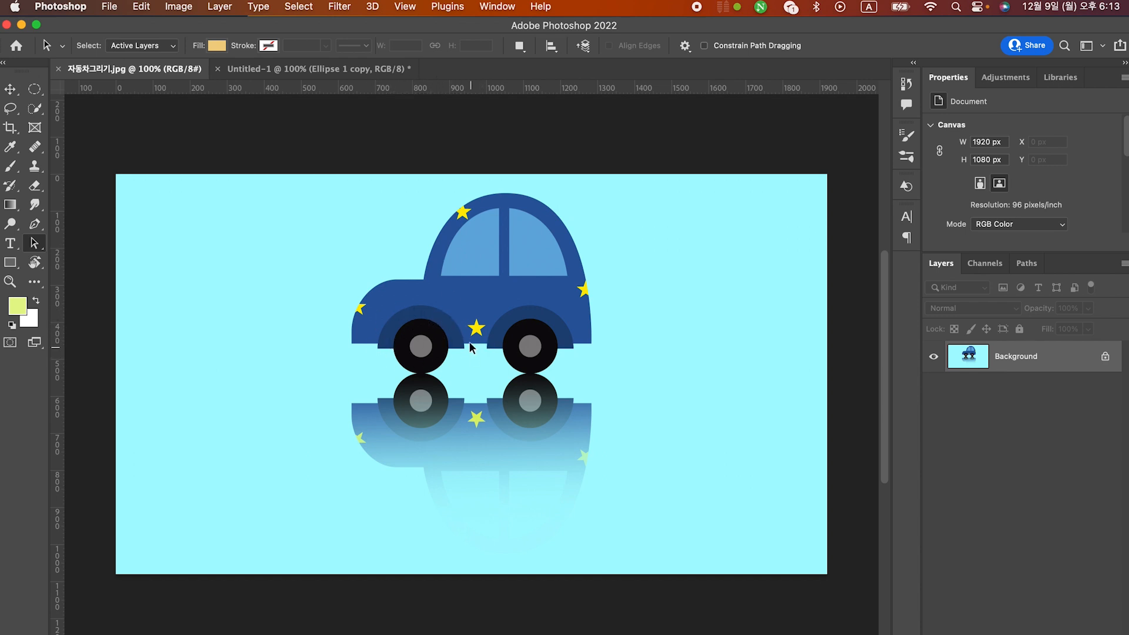
left_click(253, 68)
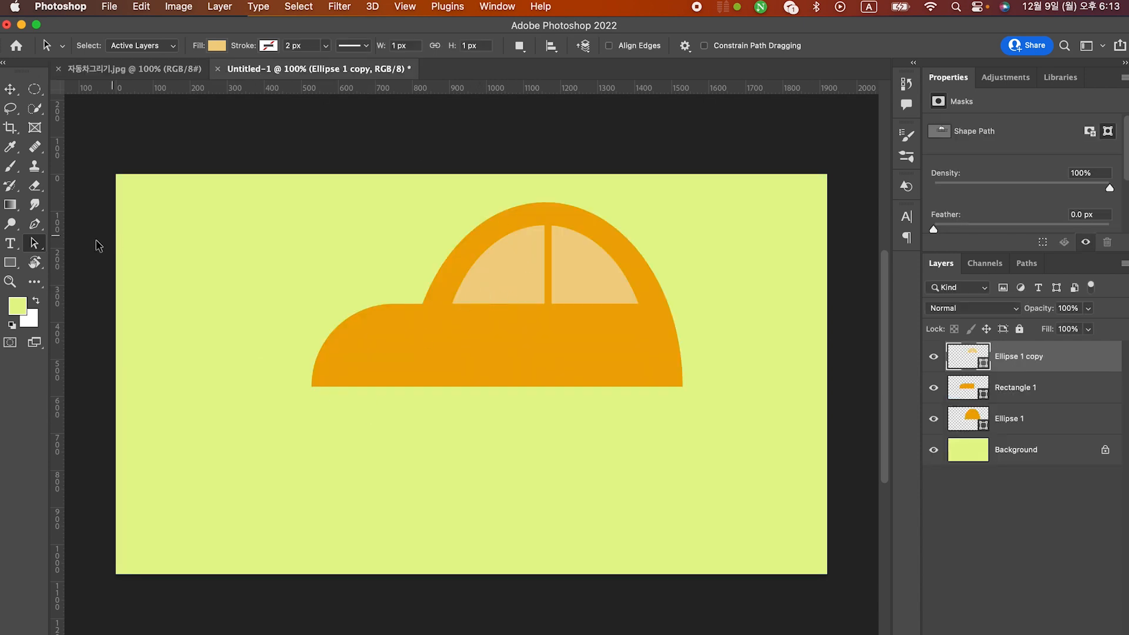
left_click(10, 263)
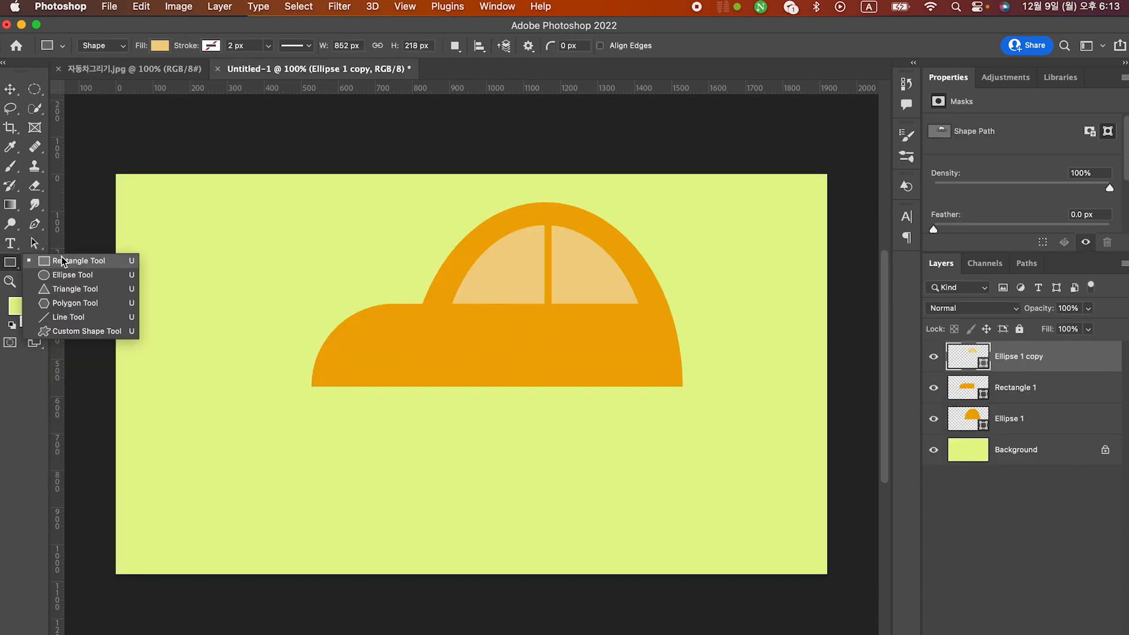
left_click(59, 274)
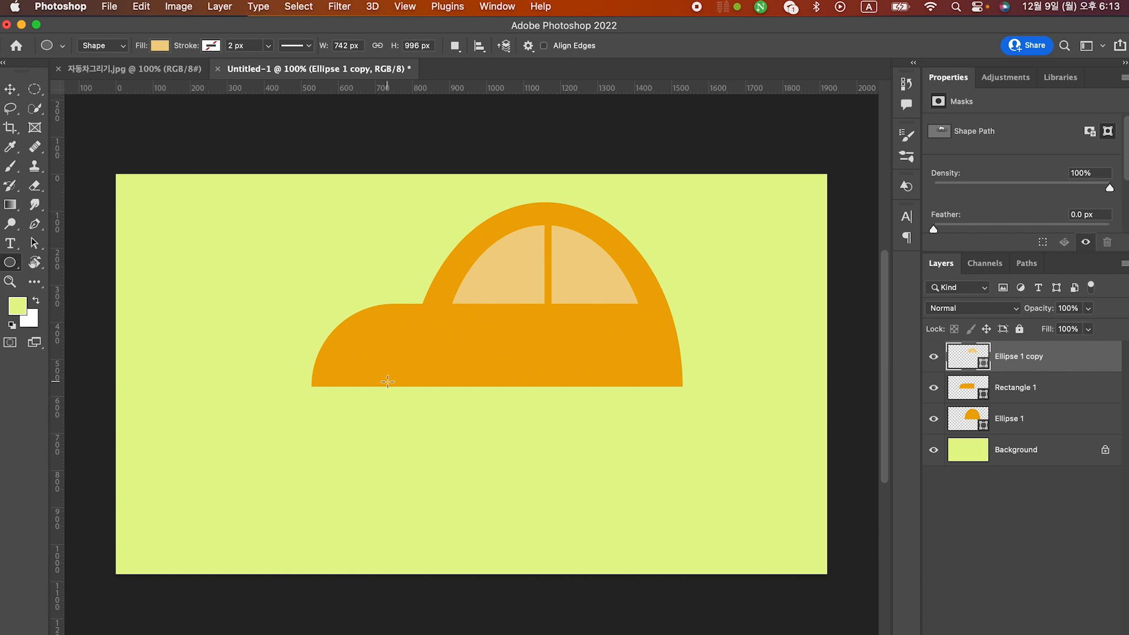
left_click_drag(380, 386, 451, 432)
left_click(970, 229)
left_click(971, 230)
left_click(970, 229)
left_click(997, 310)
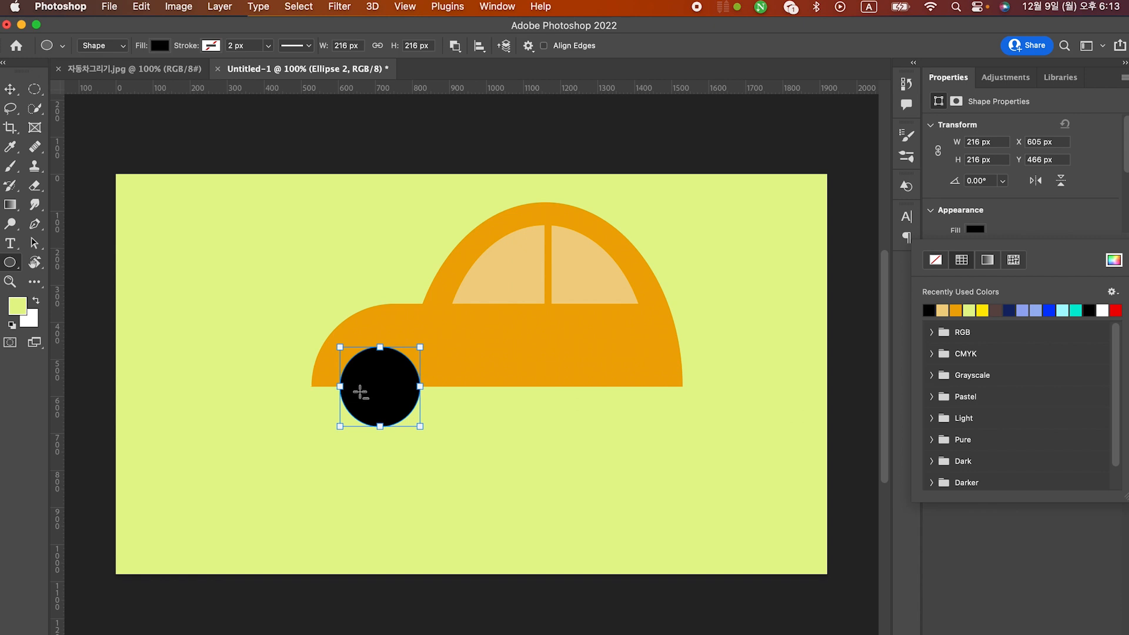
Subtract a rectangle about 411 × 146 px from the lower half of the black circle to form a semicircular wheel arch.
left_click_drag(358, 390, 453, 414)
key("super+z")
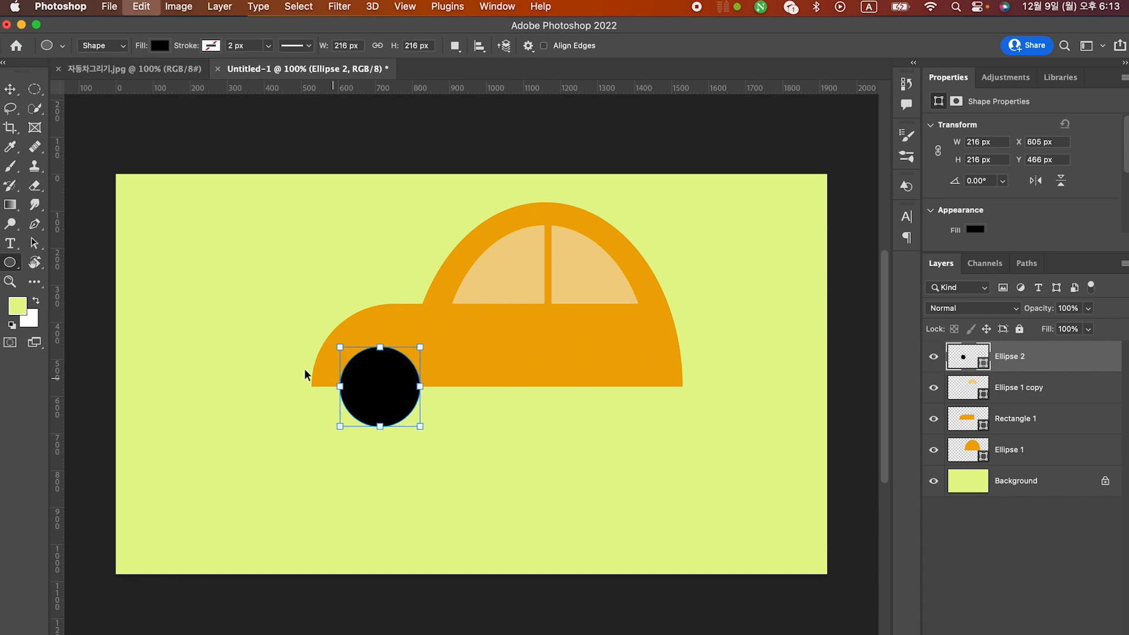
right_click(8, 269)
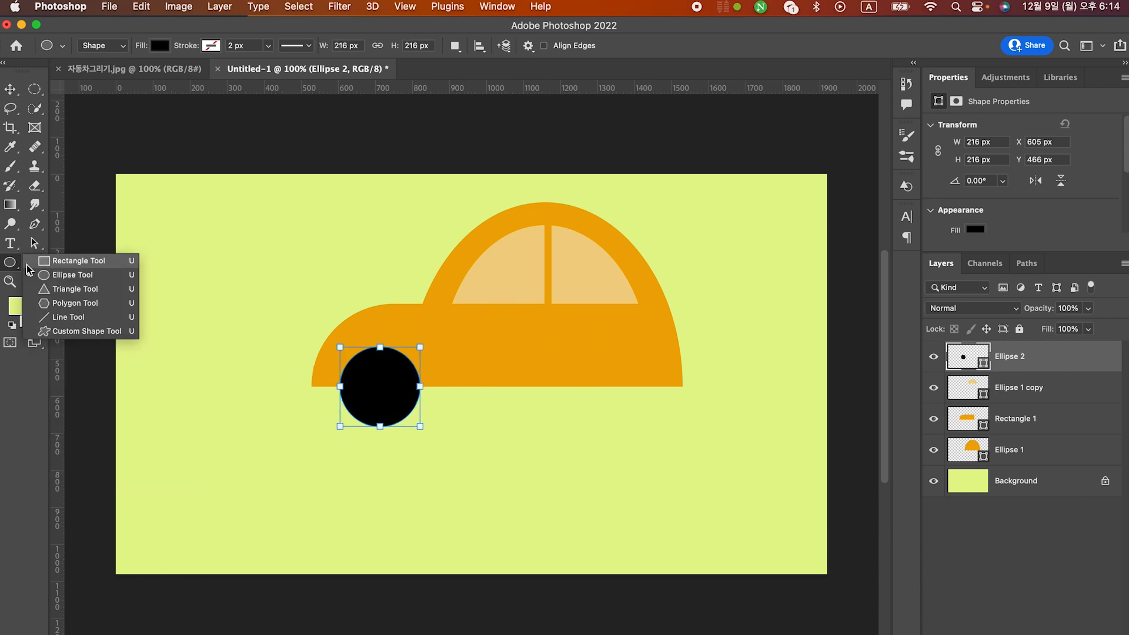
left_click(71, 261)
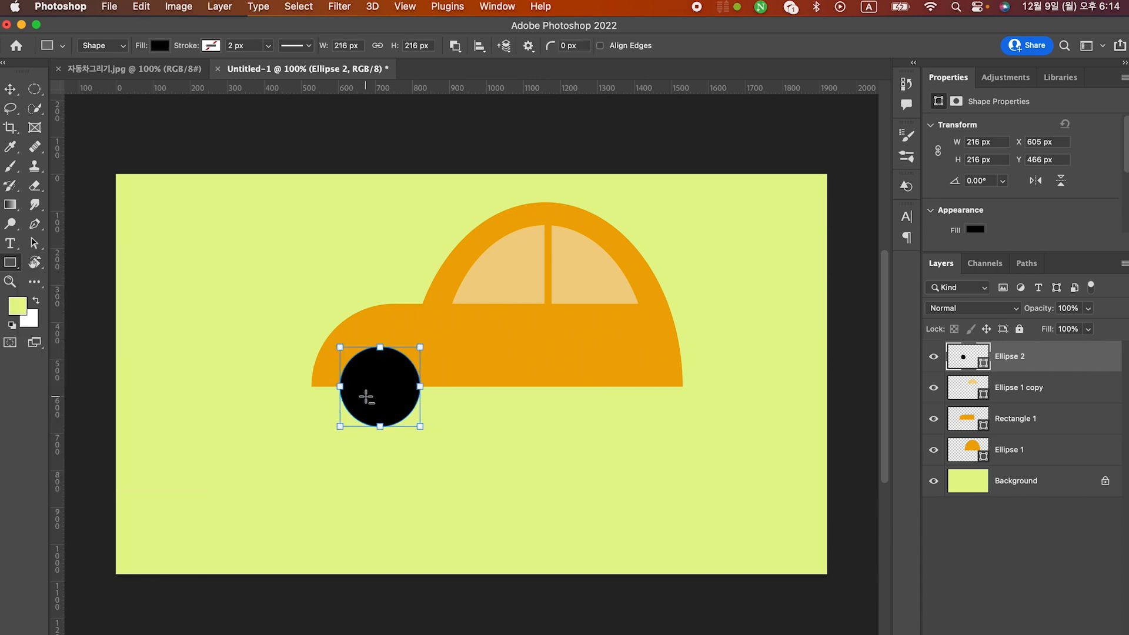
left_click_drag(359, 394, 435, 421)
left_click(35, 244)
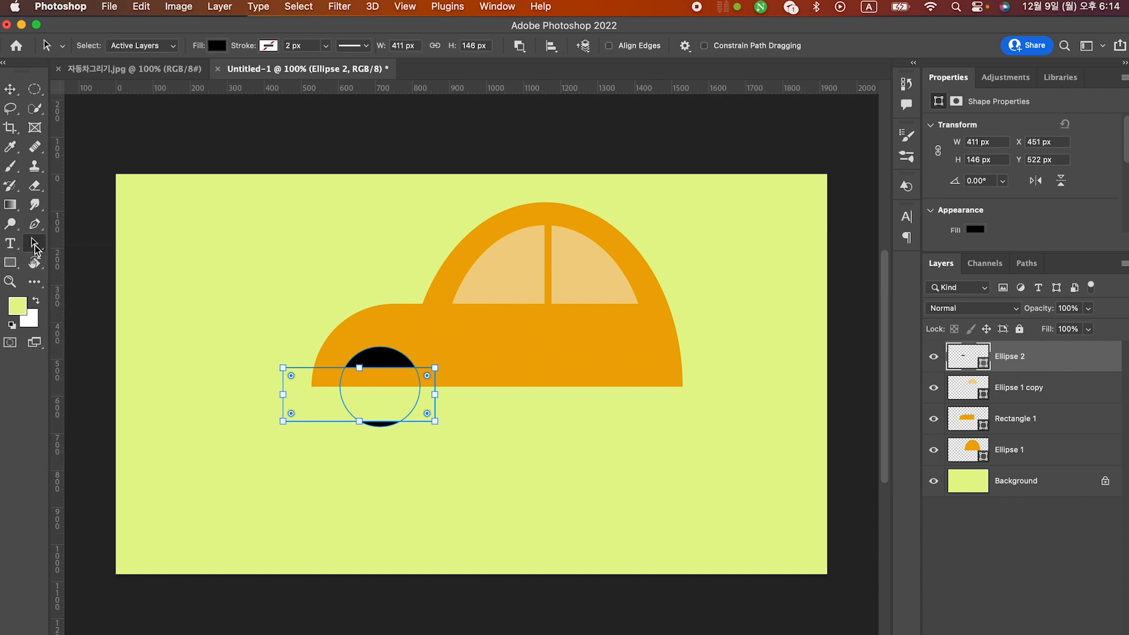
left_click_drag(361, 395, 382, 415)
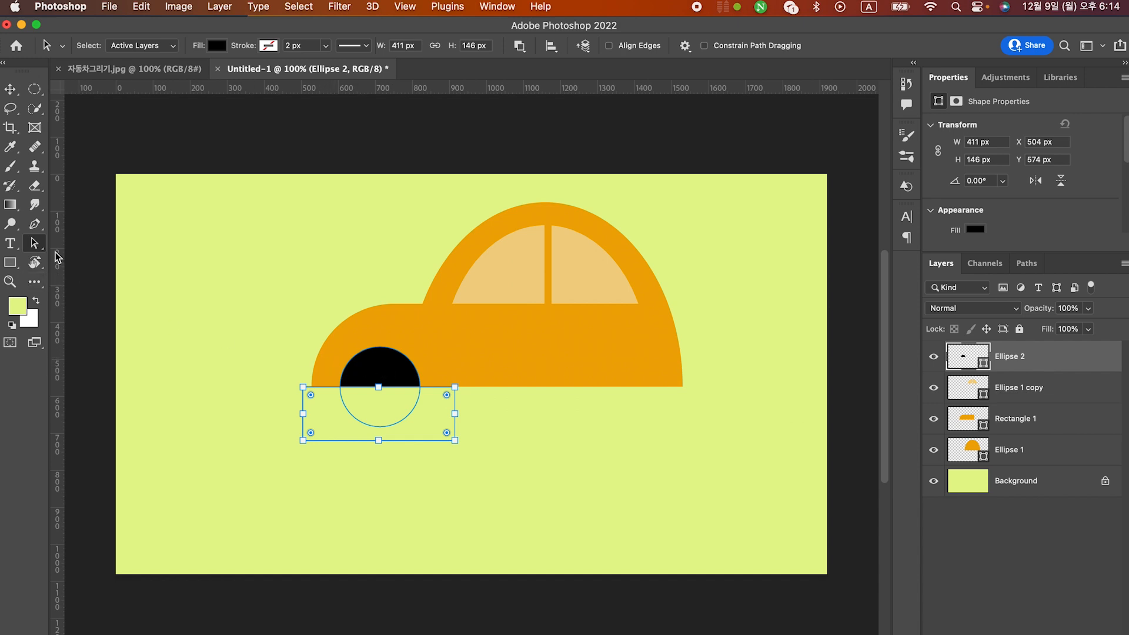
Move the wheel arch slightly down and to the right, and draw a circle about 160 px wide centered on it as the wheel.
left_click(10, 89)
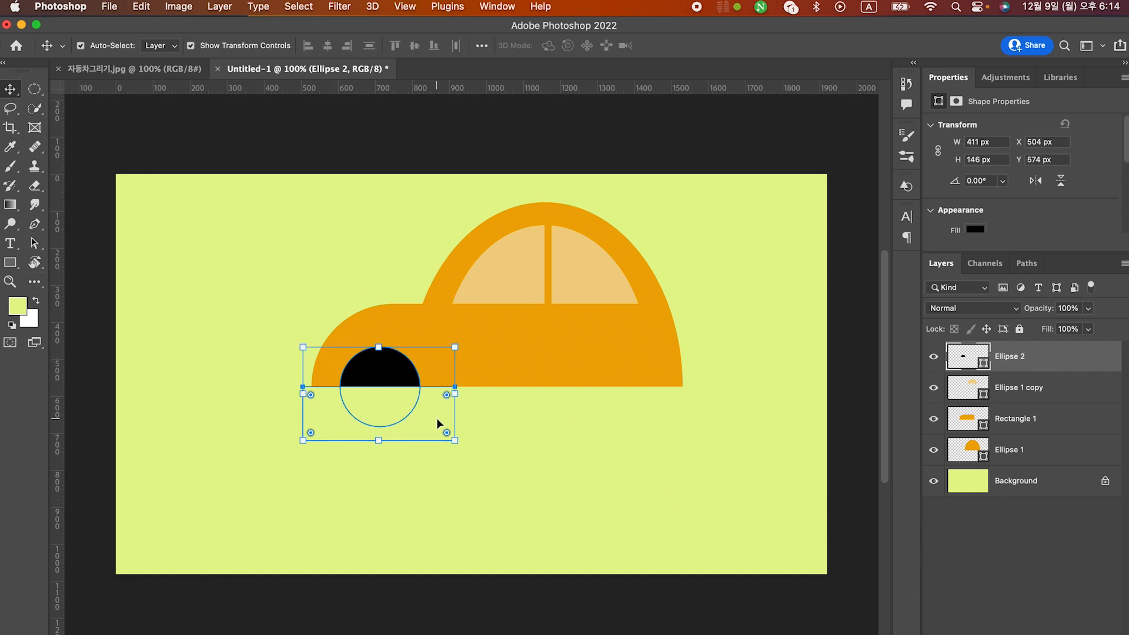
left_click_drag(379, 378, 384, 388)
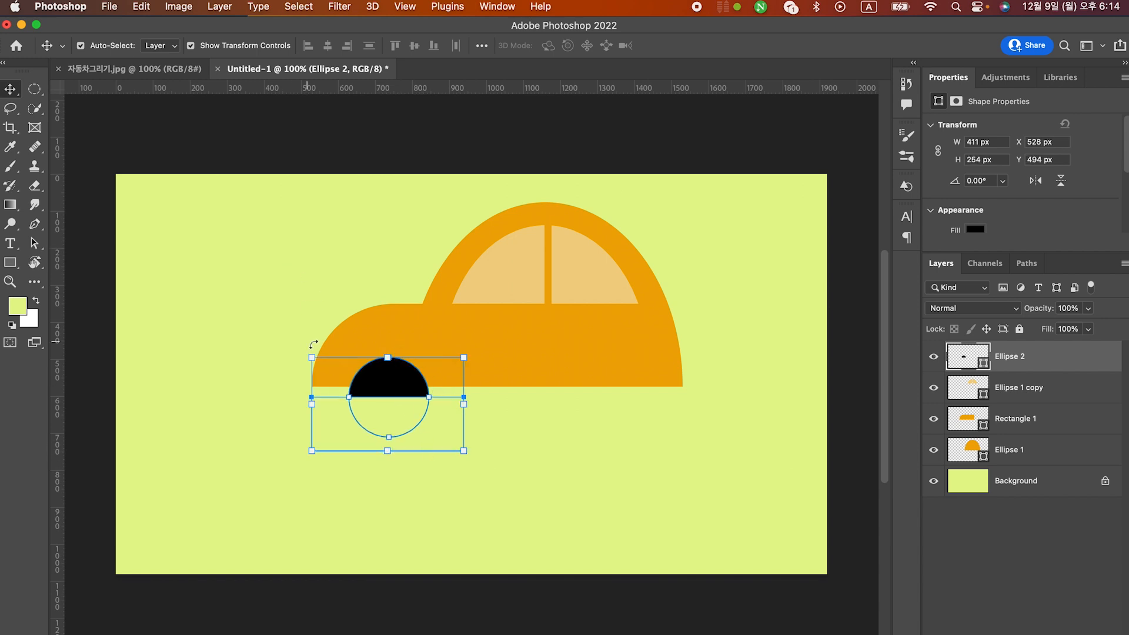
right_click(10, 263)
left_click(70, 277)
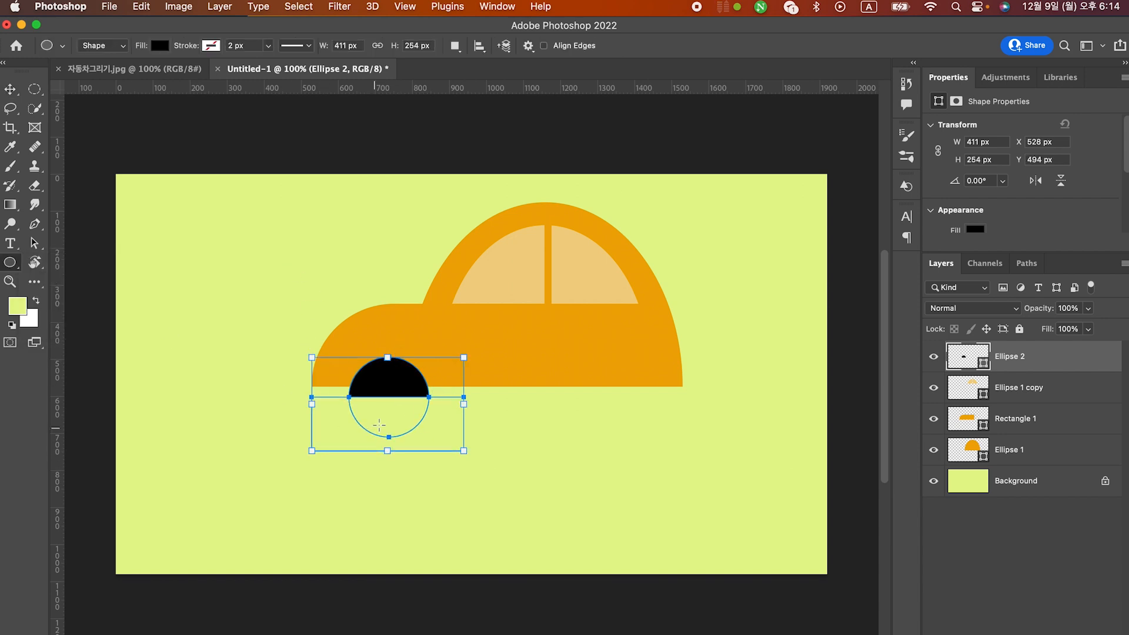
left_click_drag(386, 398, 416, 428)
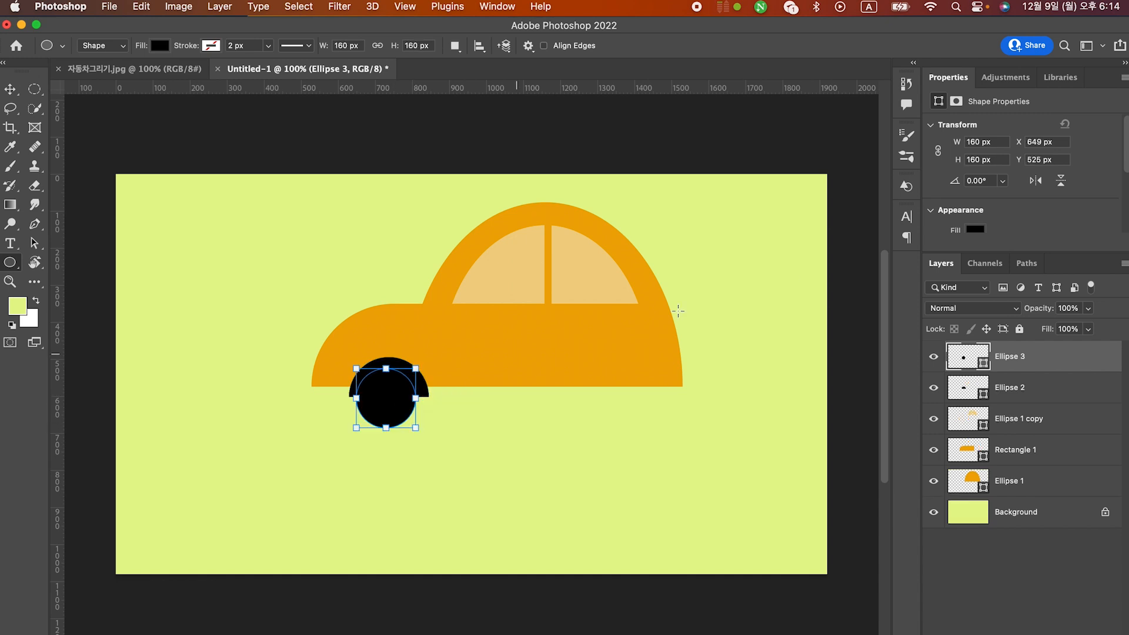
Recolor the wheel circle to dark brown #413939 and nudge it to X 654 px, Y 523 px to center it under the arch.
double_click(963, 360)
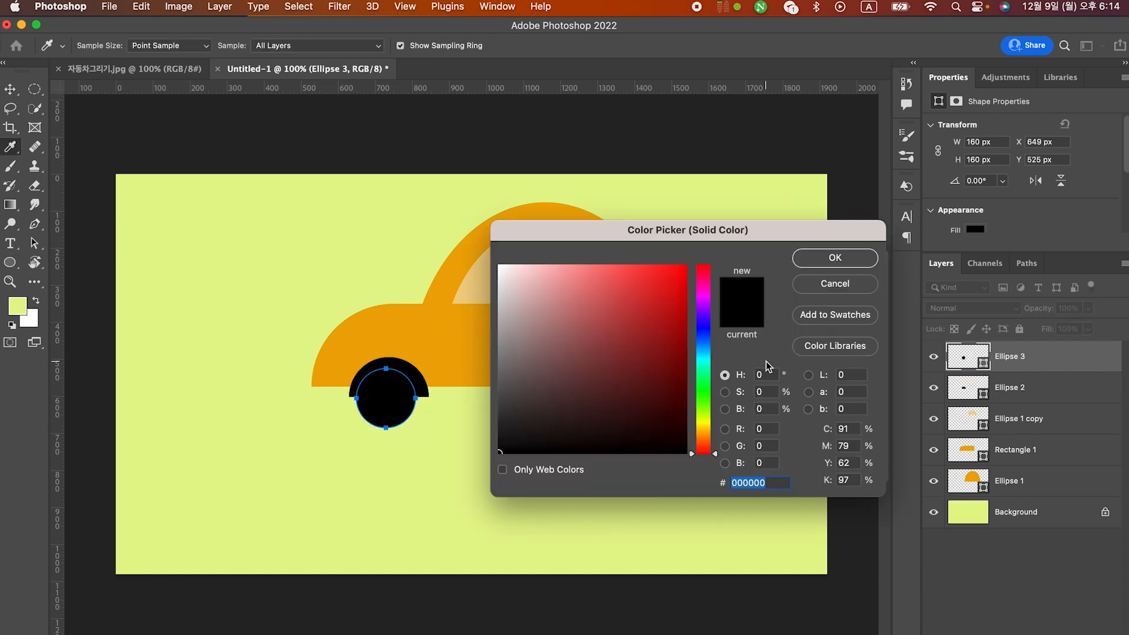
left_click(522, 401)
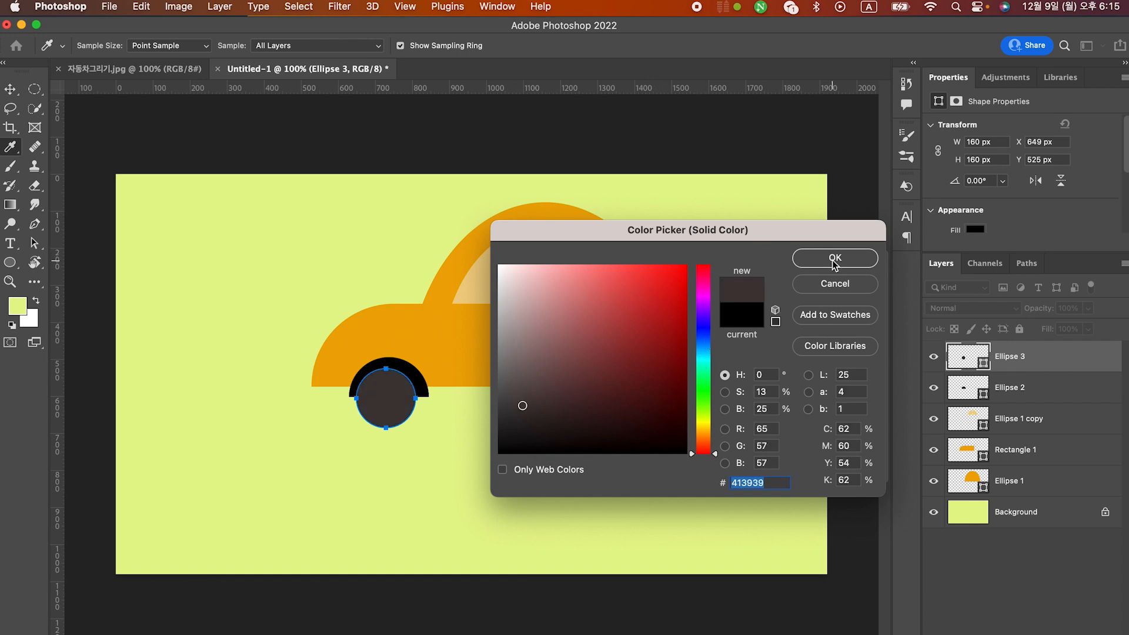
left_click(836, 257)
key("v")
left_click_drag(399, 408, 400, 407)
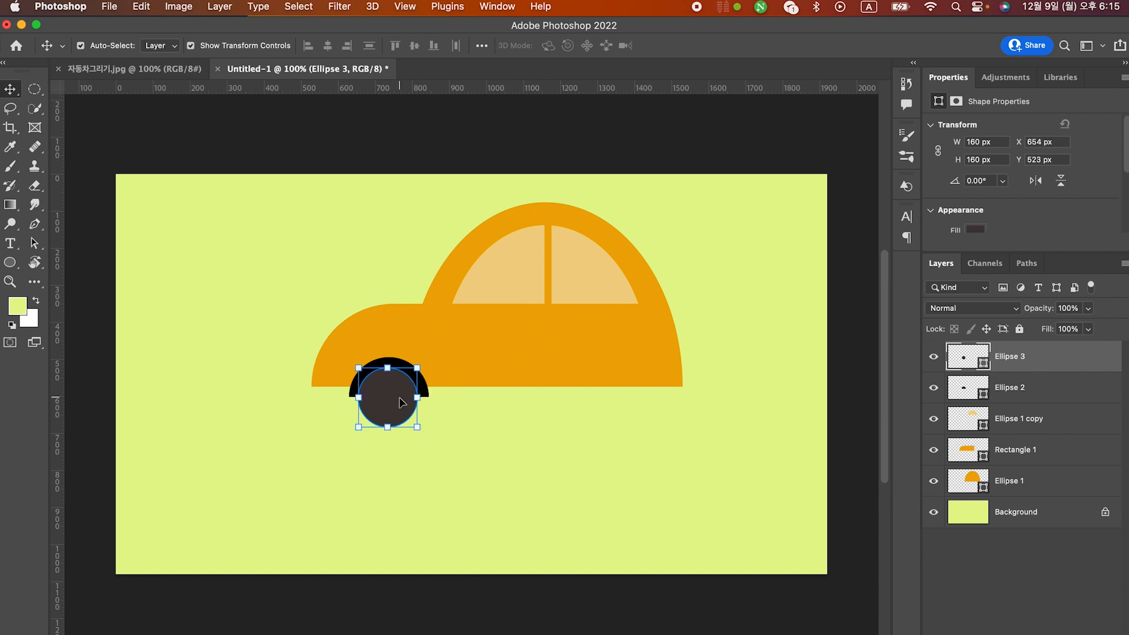
Duplicate the wheel circle and scale the copy about its center to about 61%.
key("super+j")
left_click_drag(415, 374, 401, 381)
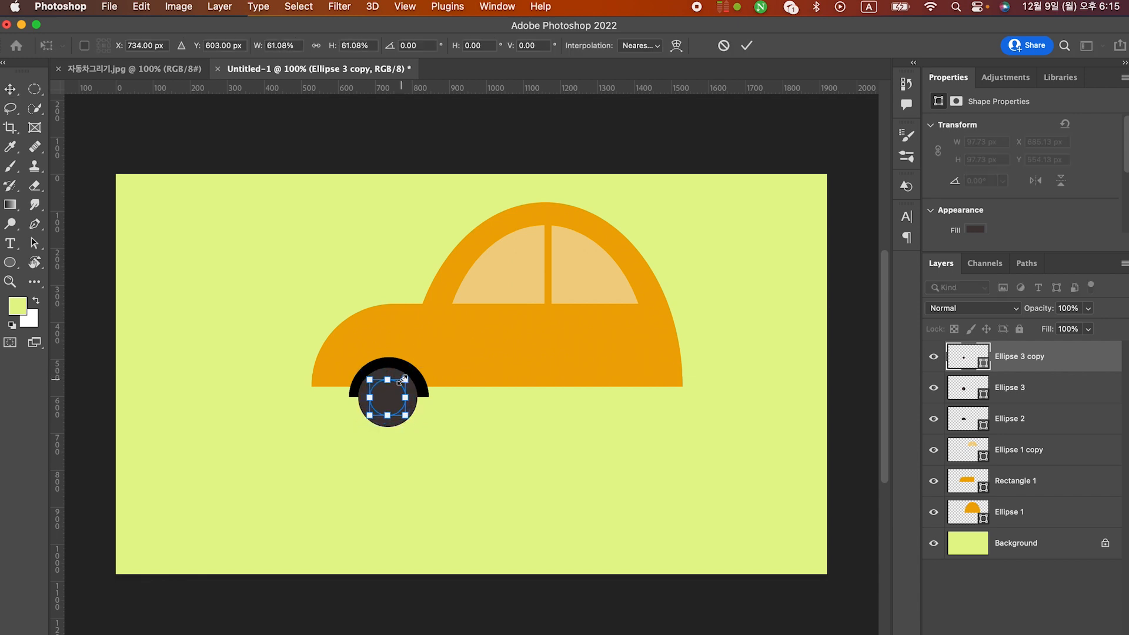
key("Return")
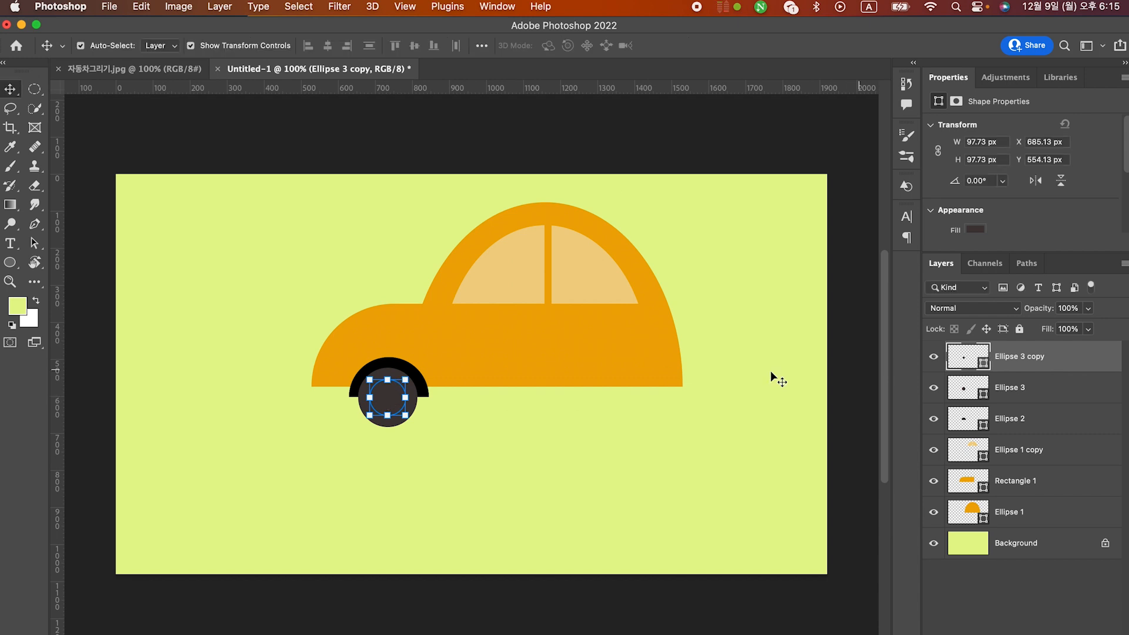
Recolor the small inner wheel circle to olive brown using the Color Picker.
double_click(968, 356)
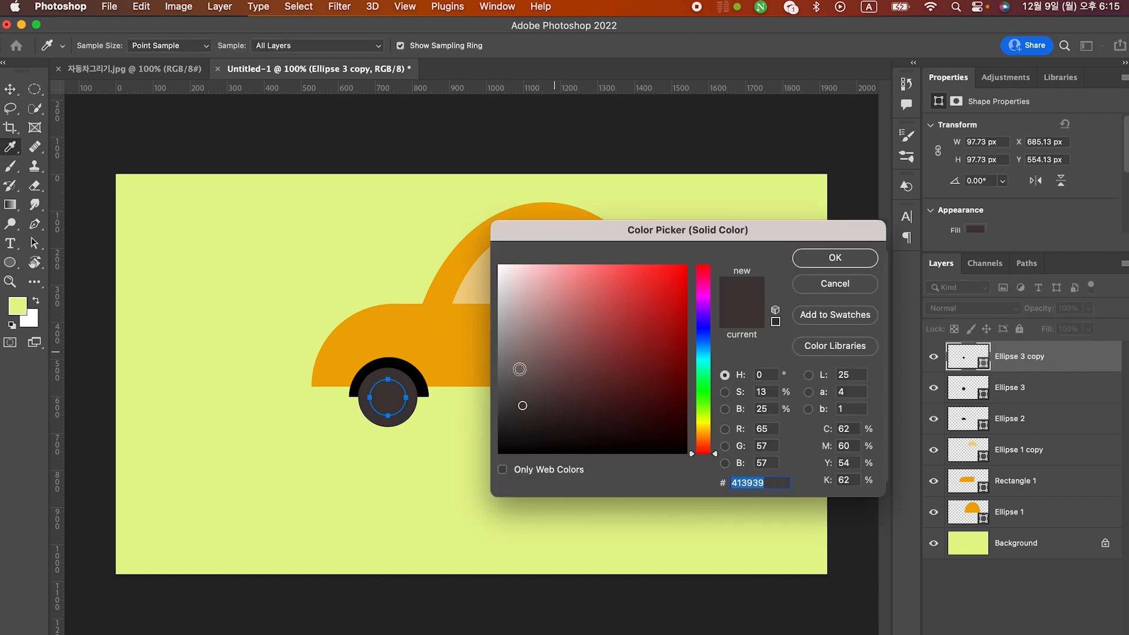
left_click(523, 341)
key("Return")
left_click(476, 432)
left_click(397, 375)
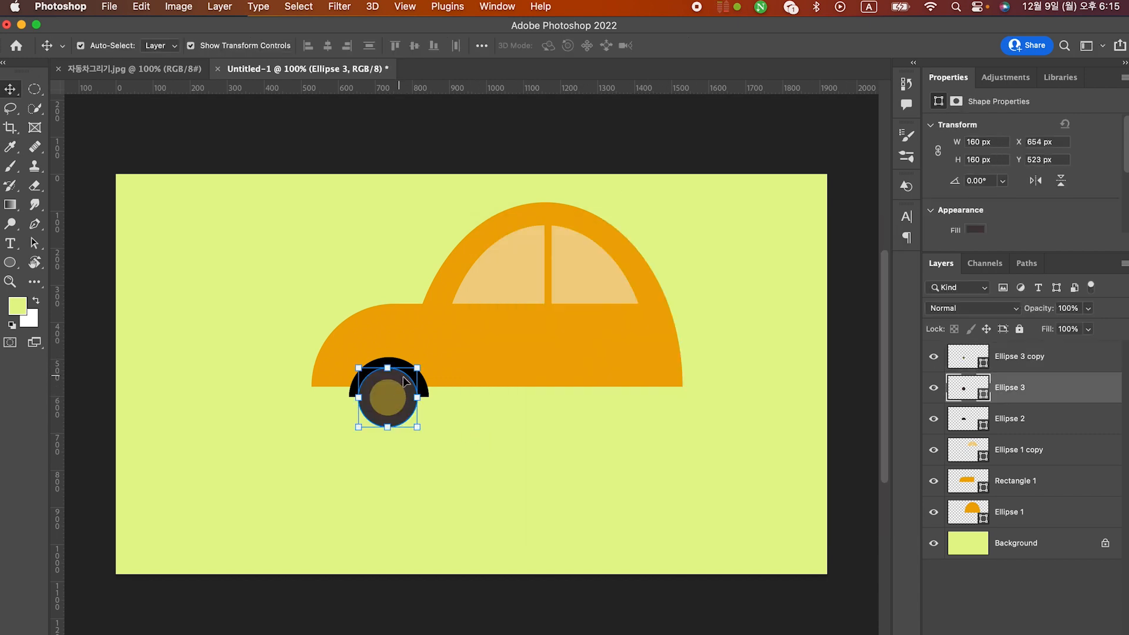
Duplicate the three front wheel and arch layers to the car's rear at the same height, and check the reference image.
left_click(1015, 364)
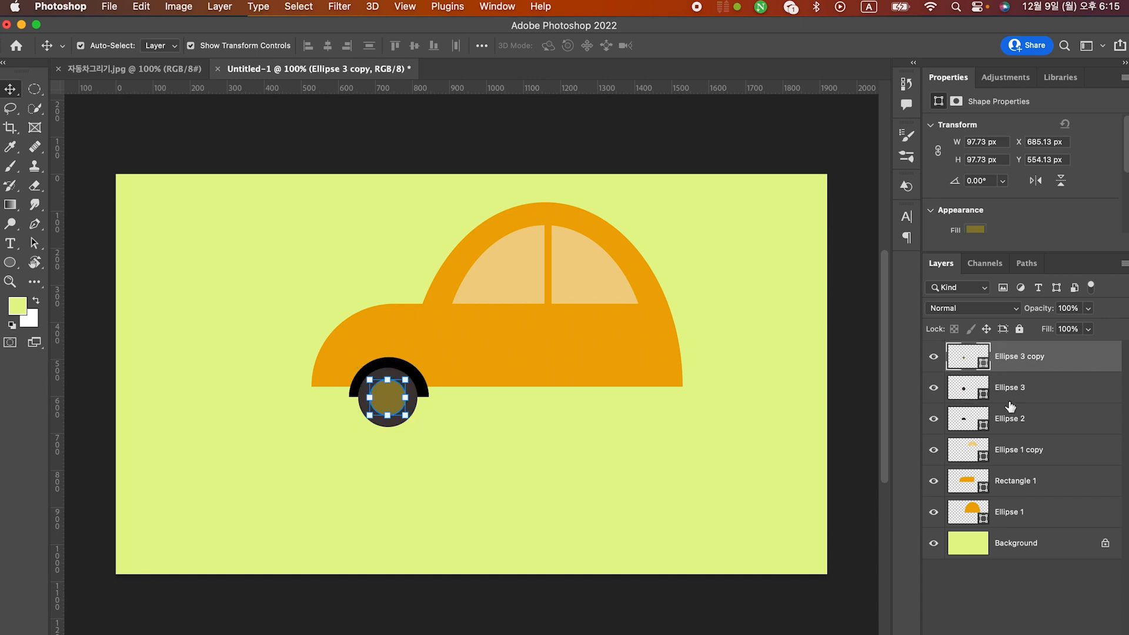
left_click(1008, 418, "shift")
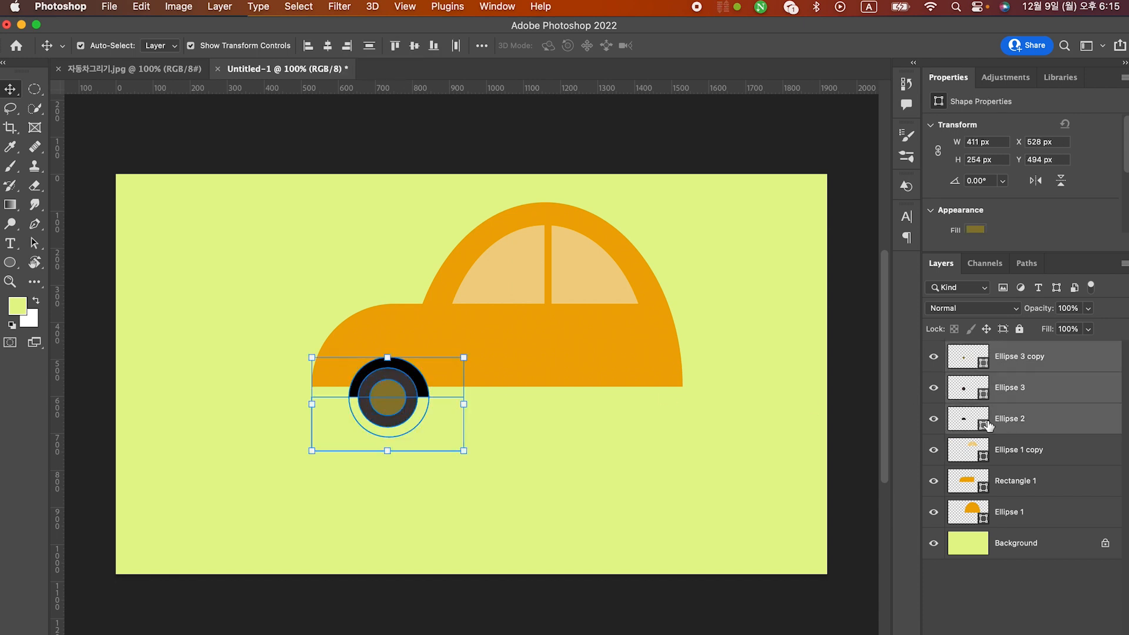
key("super+j")
key("super")
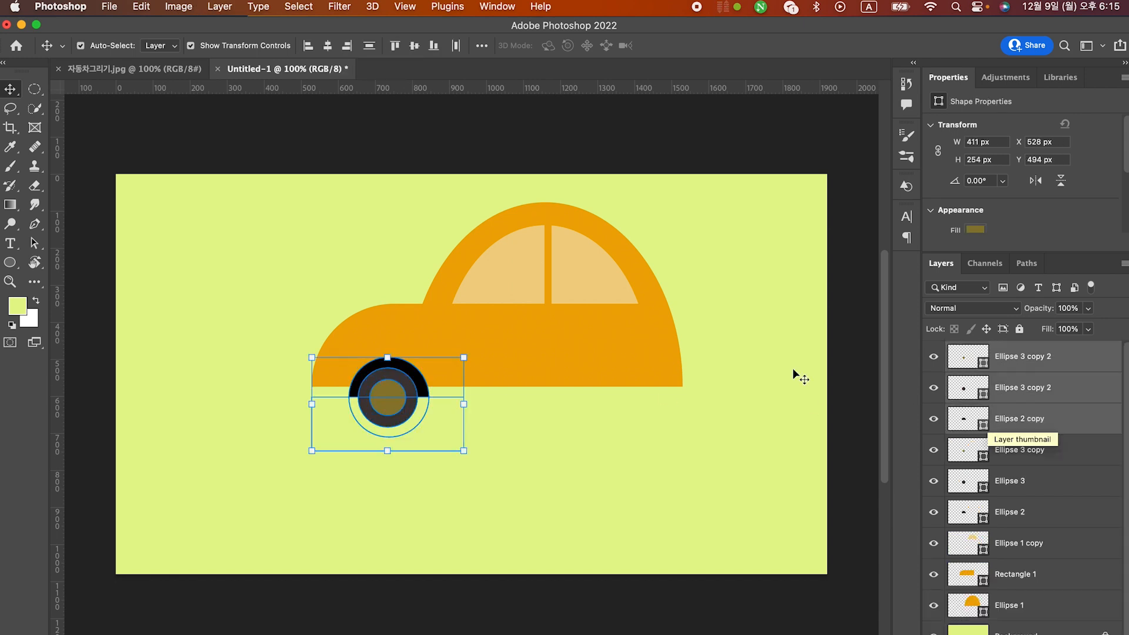
left_click_drag(393, 400, 605, 396)
left_click(124, 69)
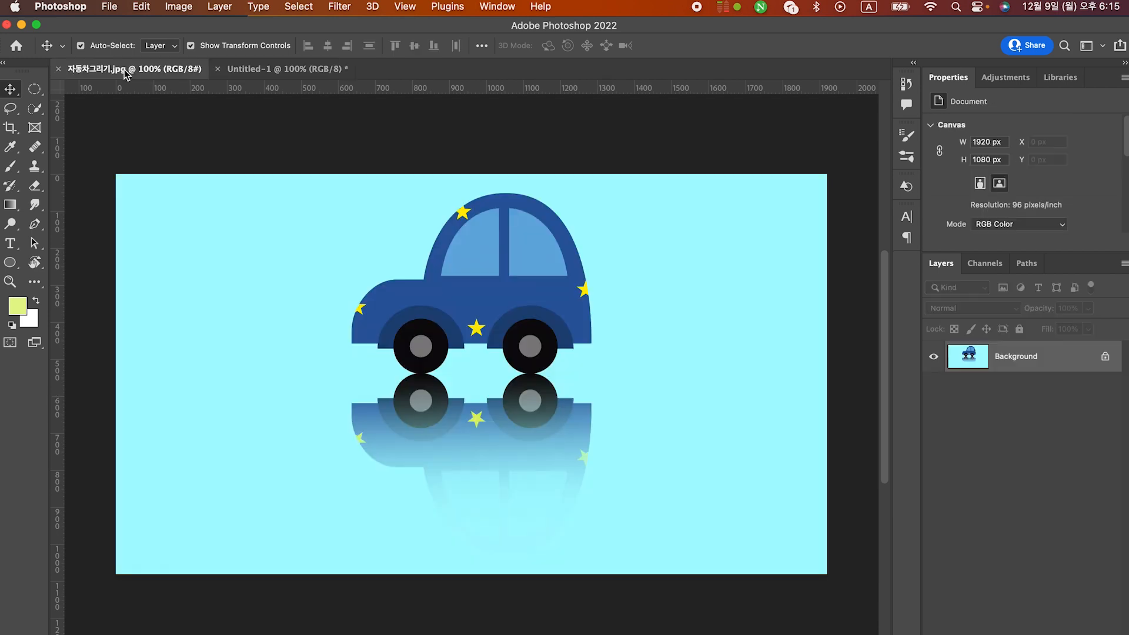
left_click(238, 68)
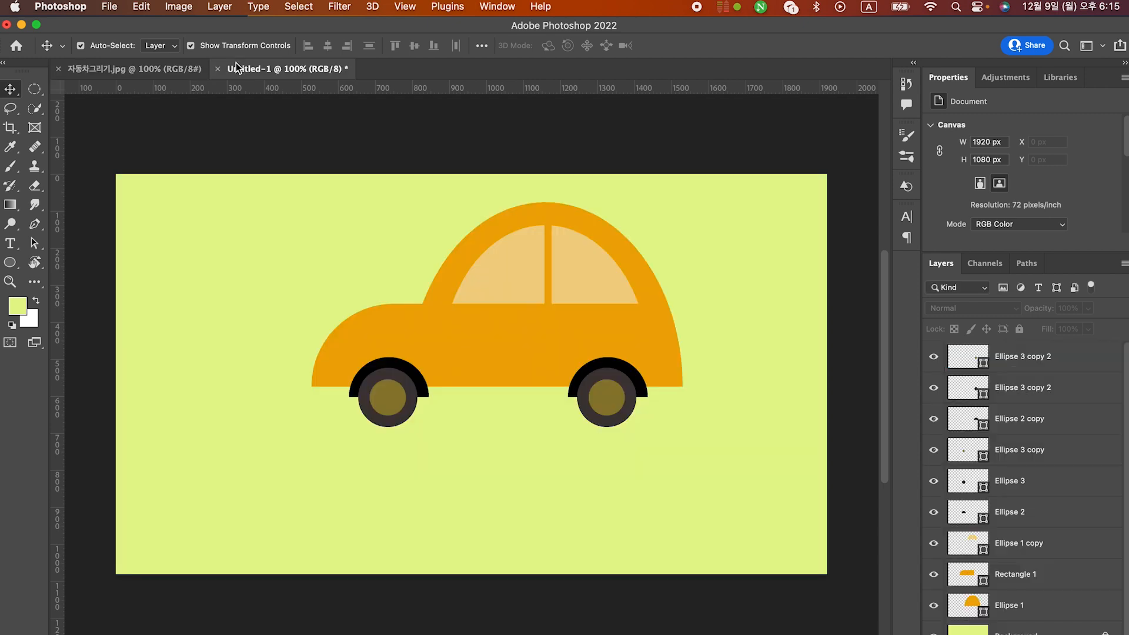
Draw a five-sided polygon shape, about 48 by 46 px, on the car body between the wheels.
left_click(10, 268)
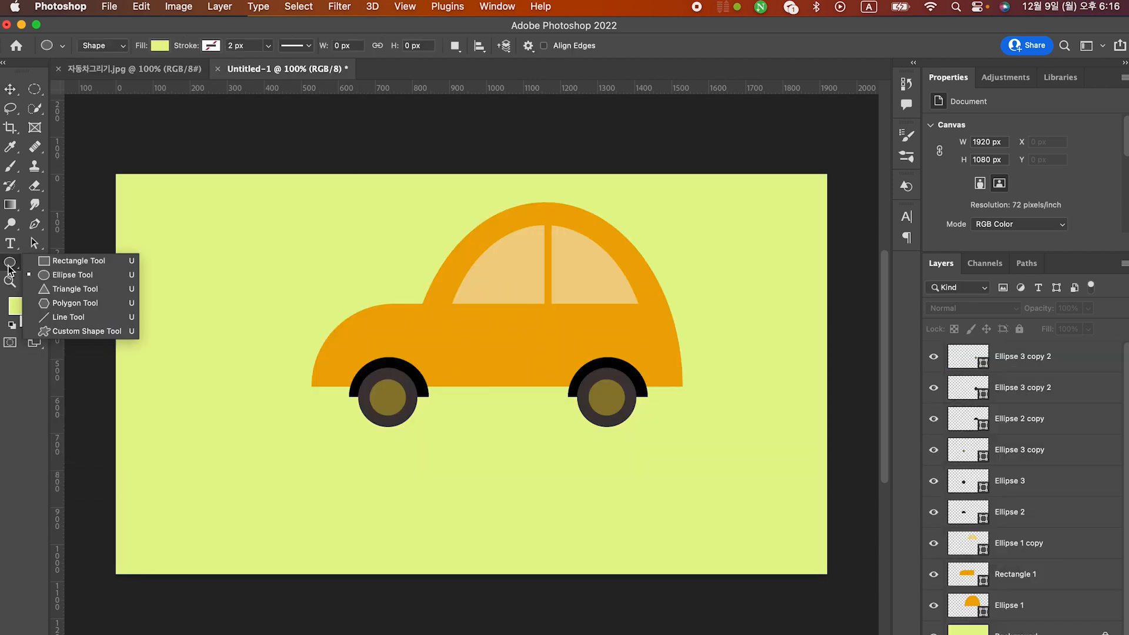
left_click(74, 305)
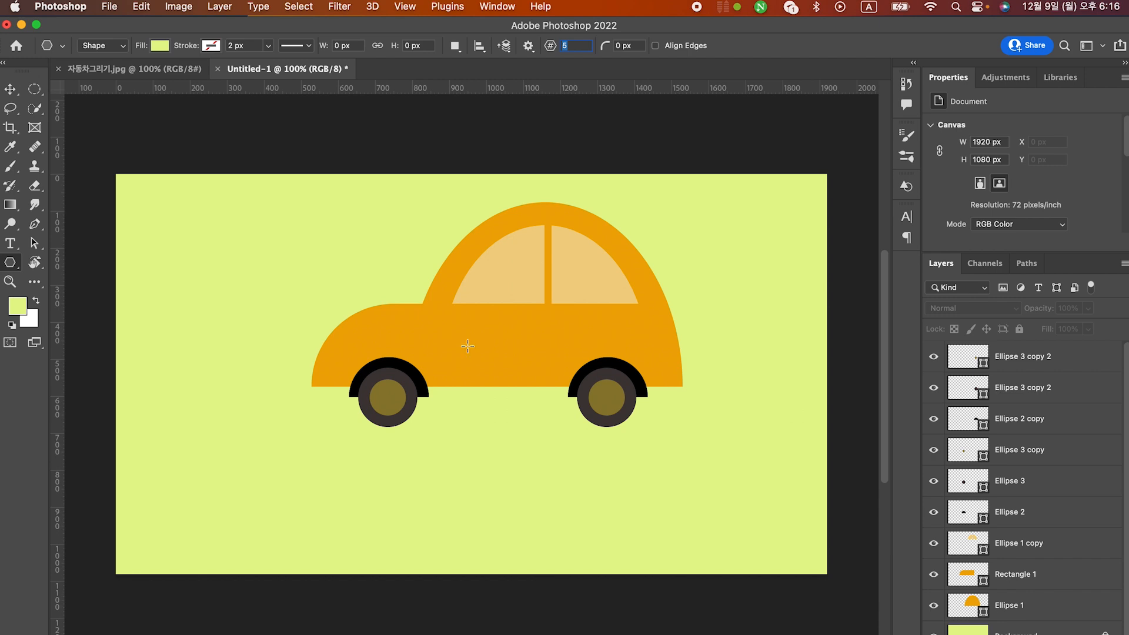
left_click_drag(445, 333, 463, 351)
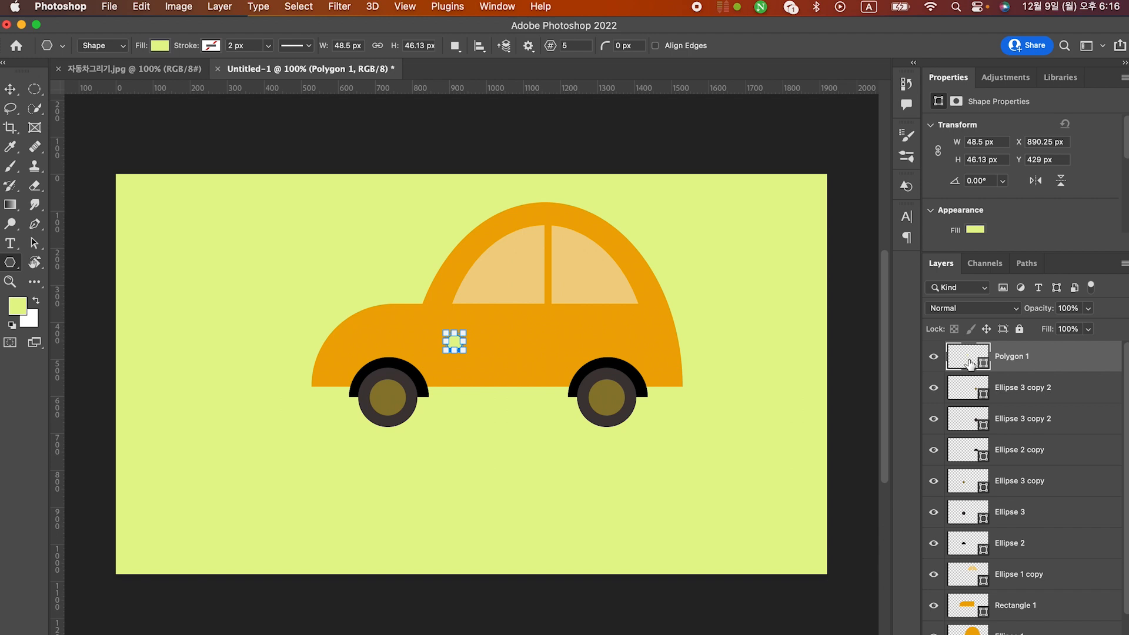
Recolor the small polygon to light blue #cbddfc.
double_click(969, 364)
left_click(501, 266)
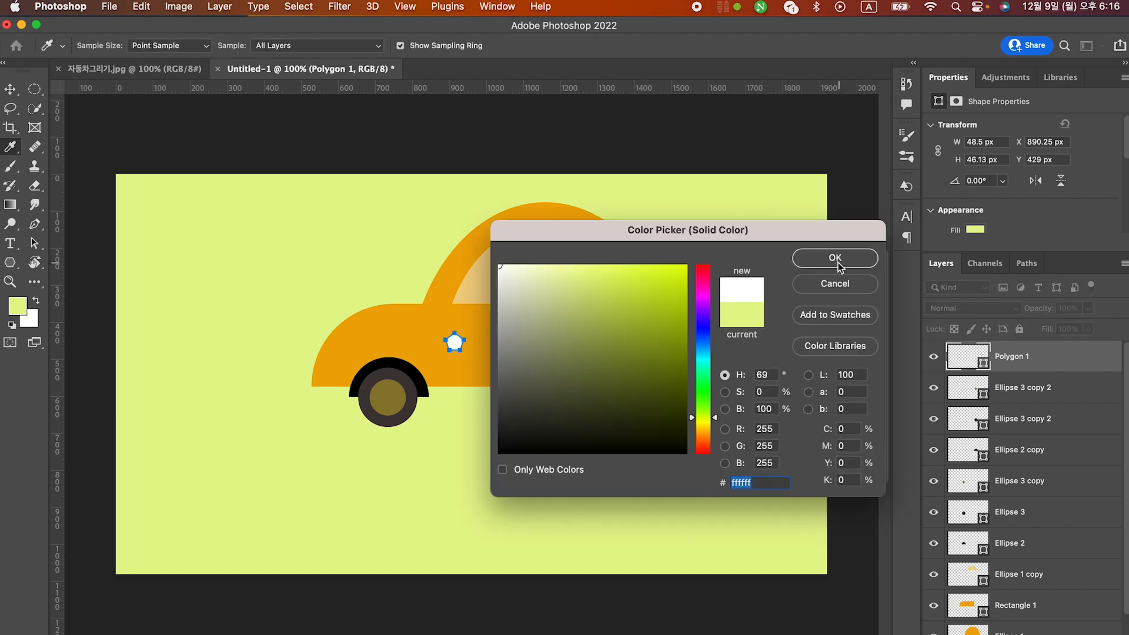
left_click(703, 340)
left_click(573, 280)
left_click_drag(573, 280, 535, 267)
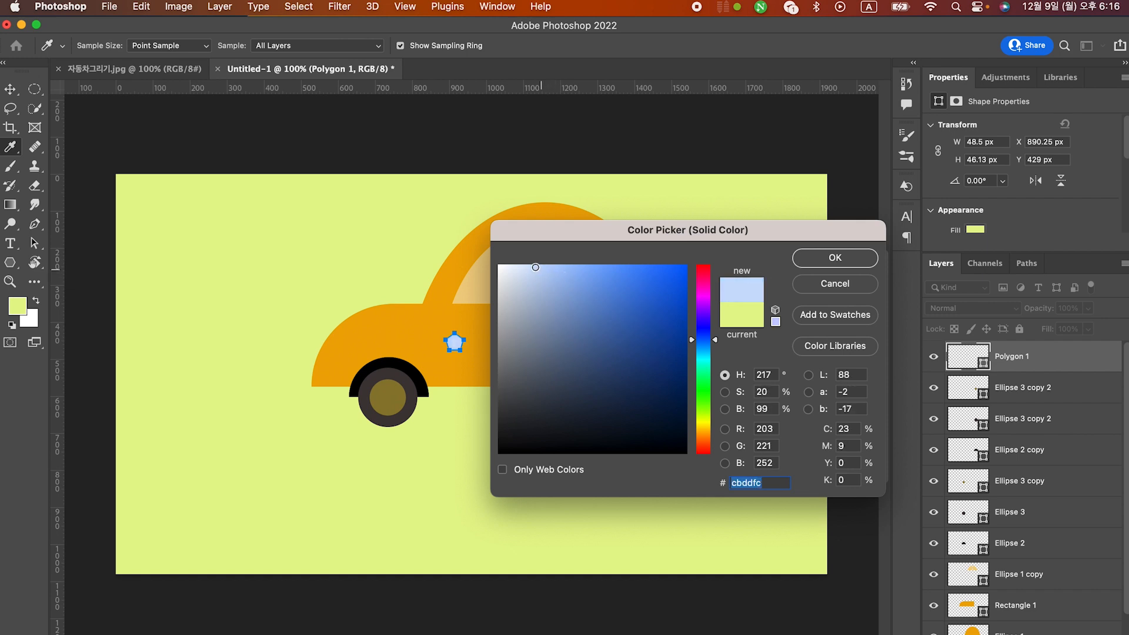
left_click(836, 258)
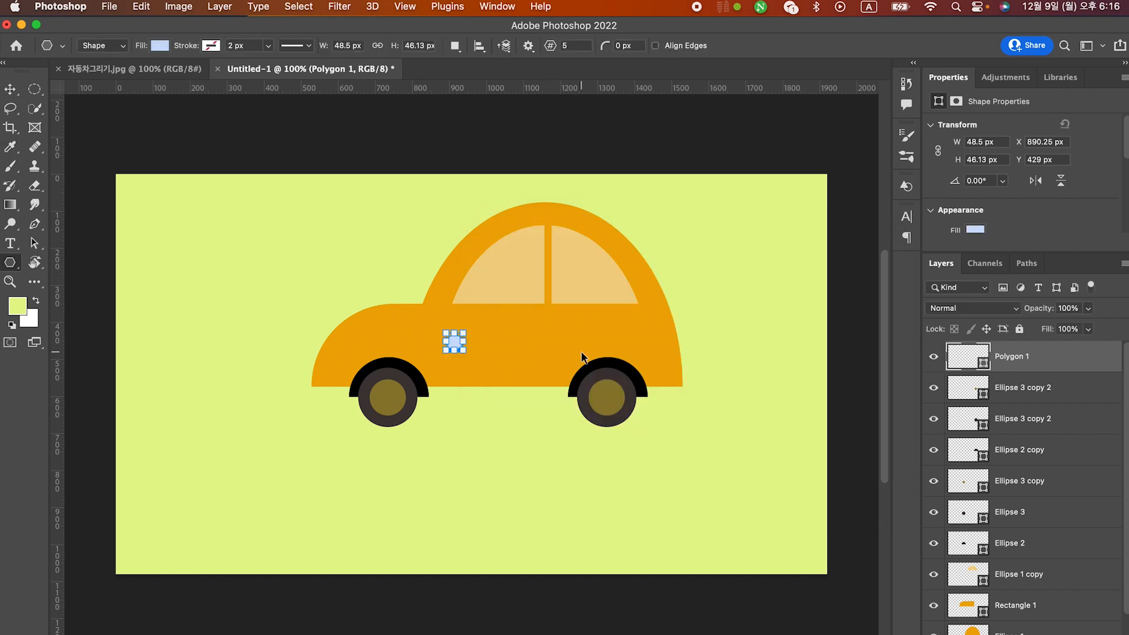
Turn the polygon into a five-pointed star by setting its star ratio to 47%.
key("super+plus")
key("super+plus")
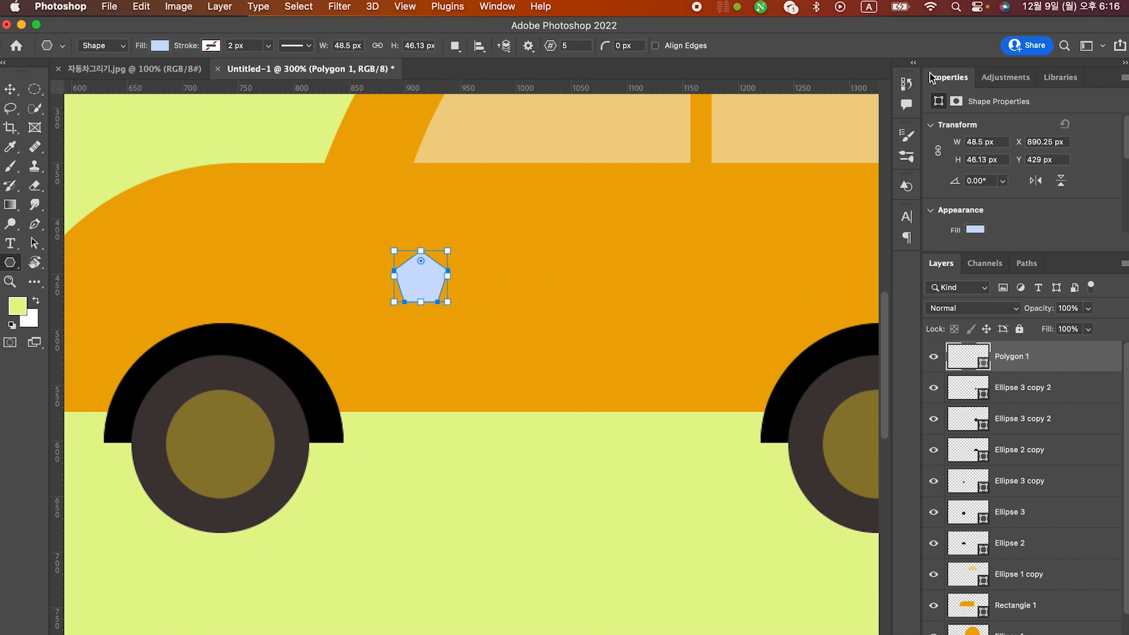
scroll(1035, 209, "down", 5)
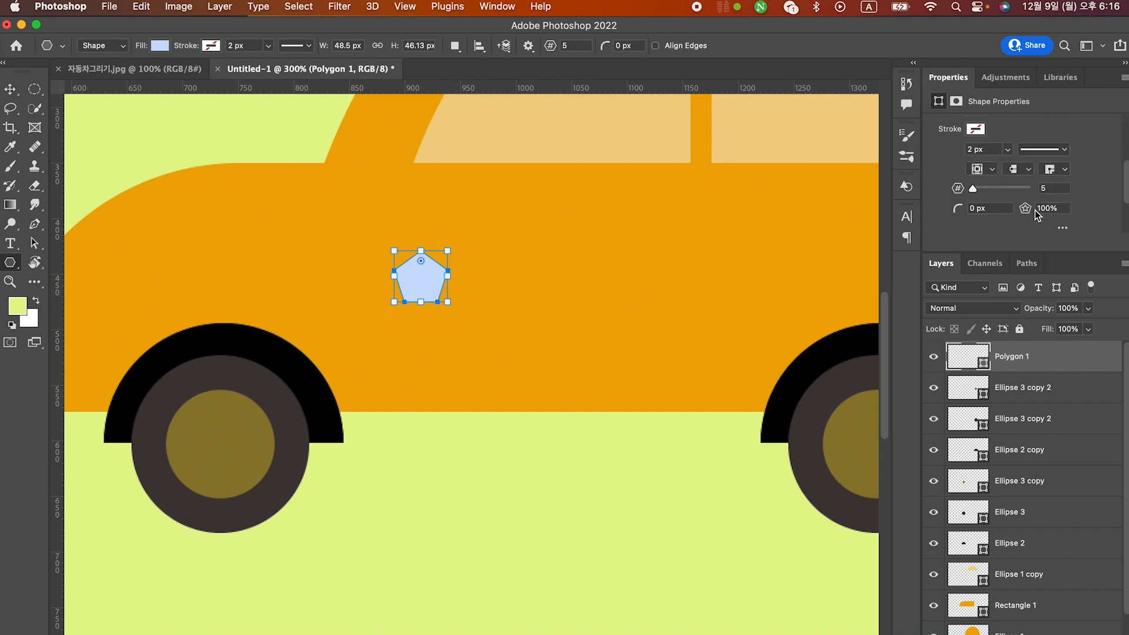
scroll(1035, 209, "down", 2)
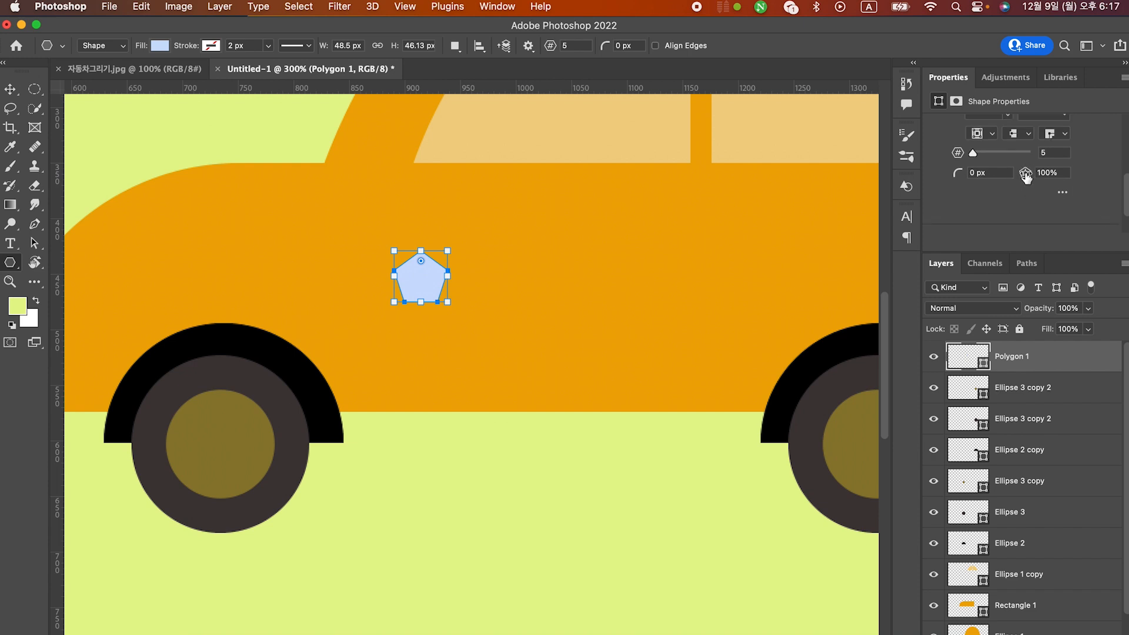
left_click_drag(1026, 176, 996, 178)
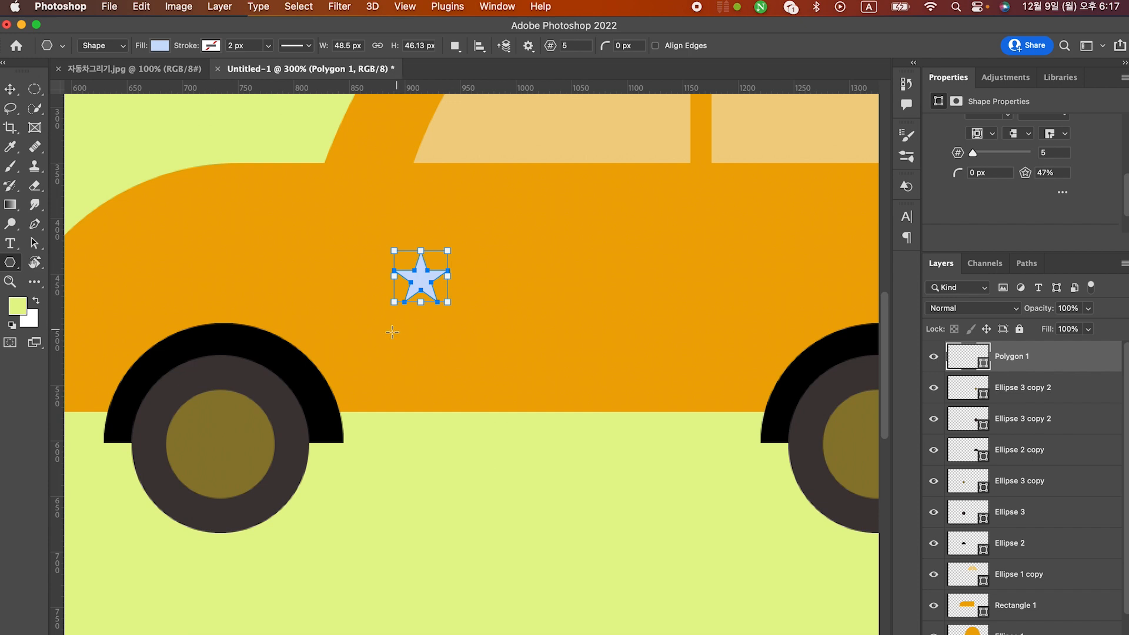
Move the star onto the curved front edge of the hood, and check the star placement in the reference image.
scroll(363, 319, "left", 3)
key("v")
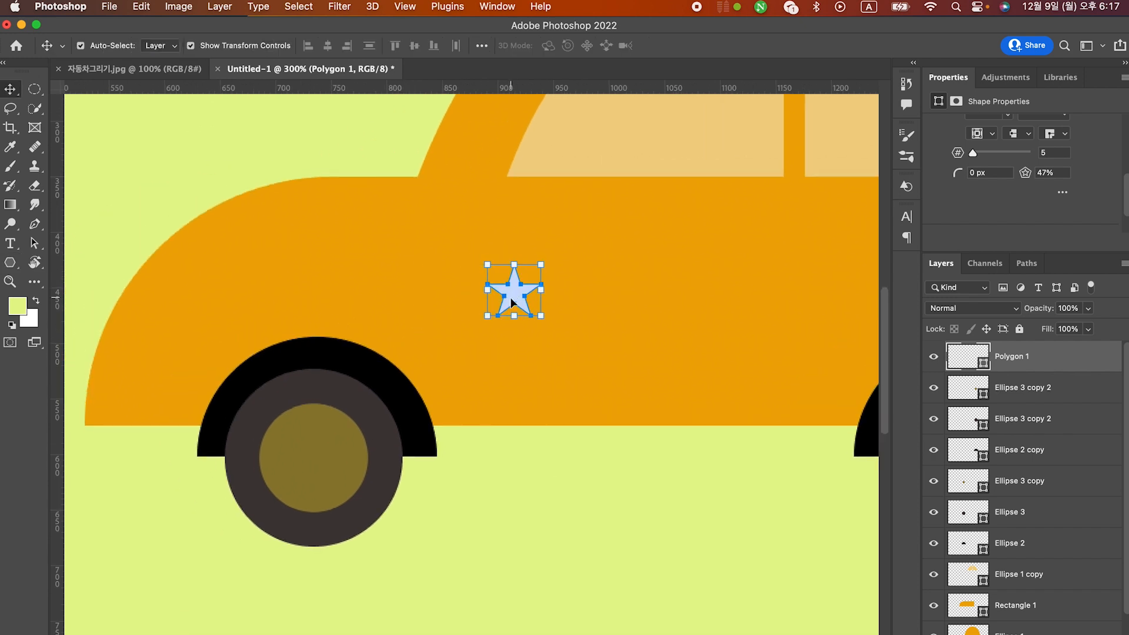
left_click_drag(516, 298, 148, 296)
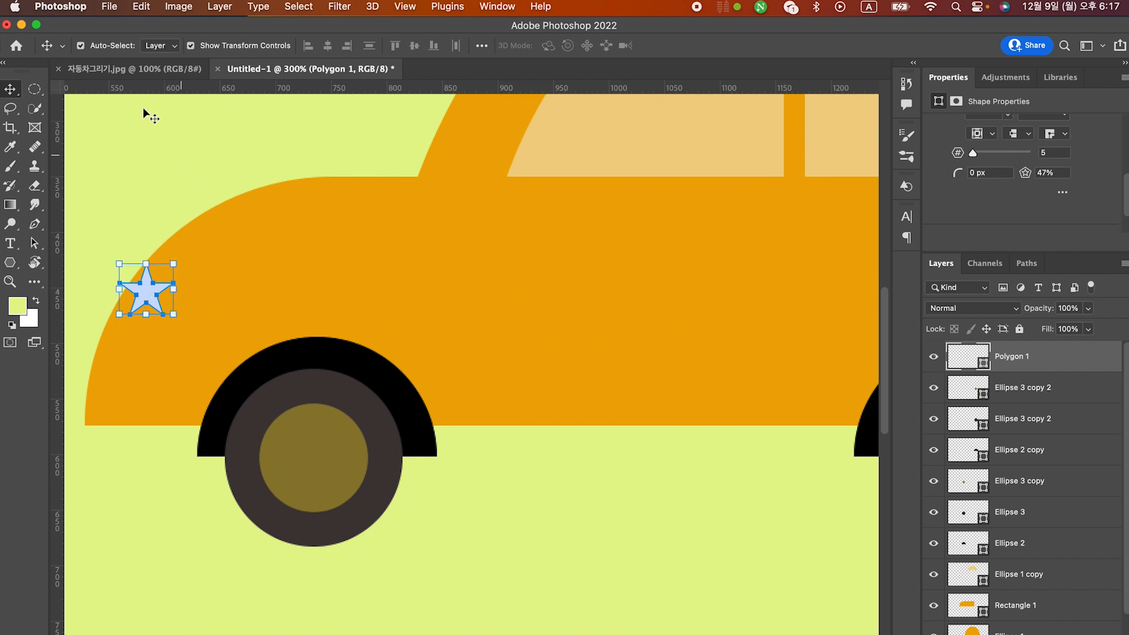
left_click(137, 69)
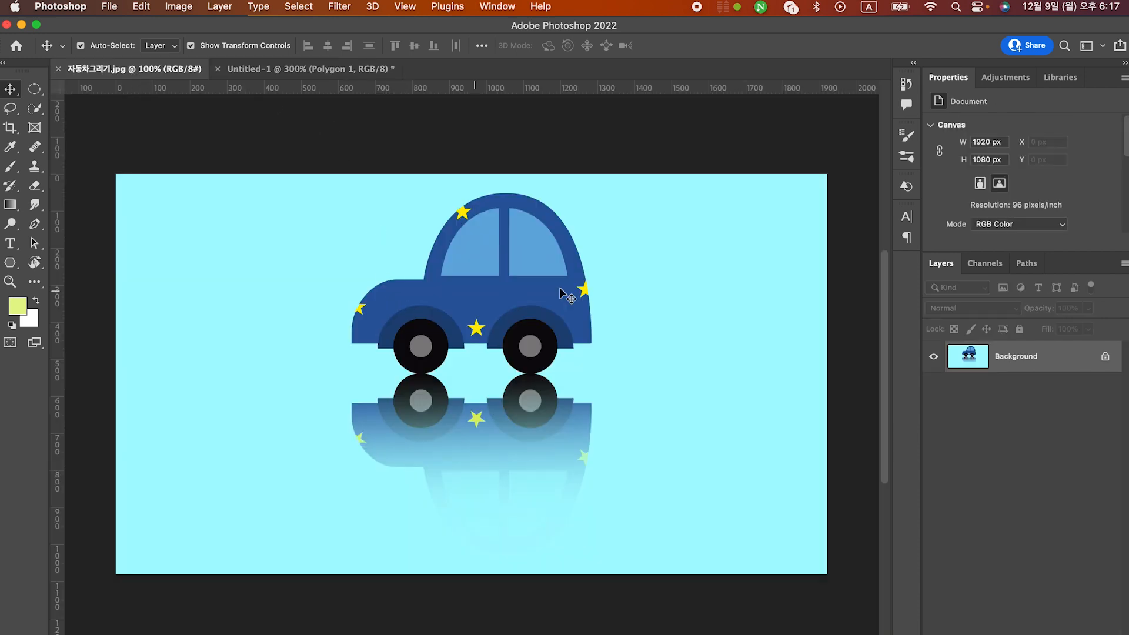
left_click(351, 71)
Duplicate the star three times: low on the body between the wheels, on the rear edge, and on the roof's front edge.
left_click(143, 294)
left_click_drag(145, 294, 687, 374)
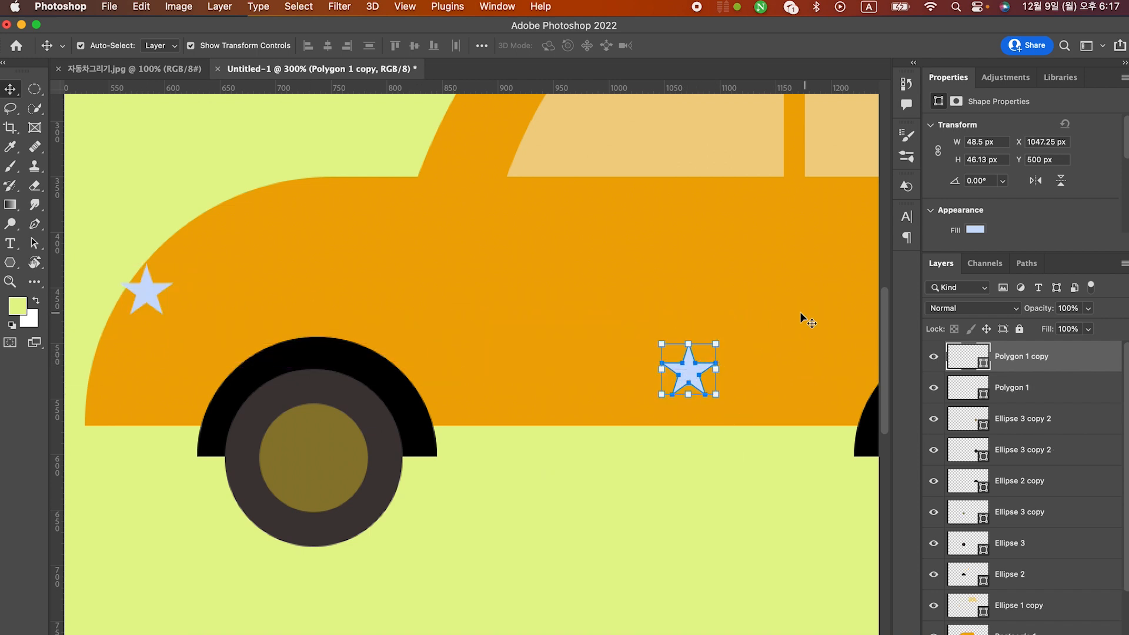
left_click_drag(814, 294, 441, 409)
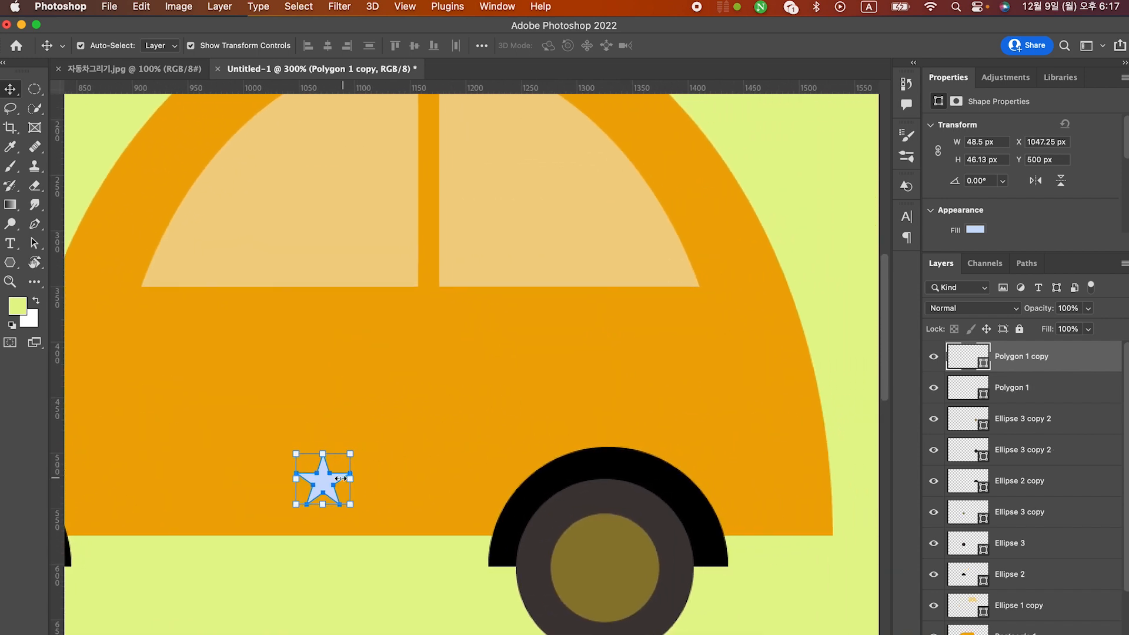
left_click_drag(333, 482, 151, 145)
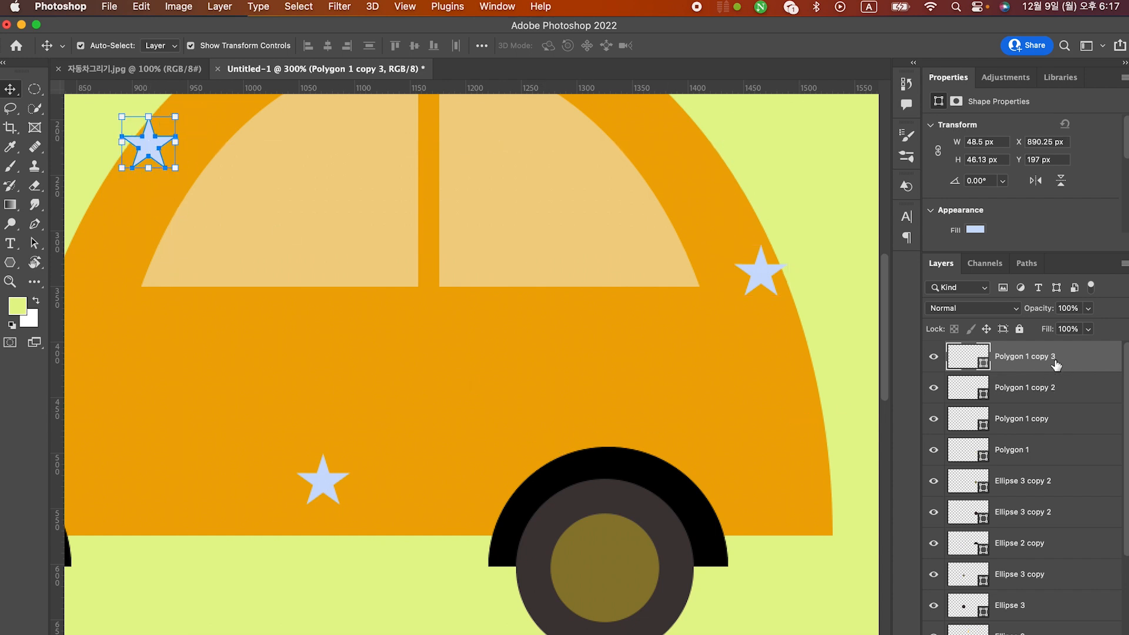
Merge the four star layers into a single shape layer with Merge Shapes.
left_click(1022, 450, "shift")
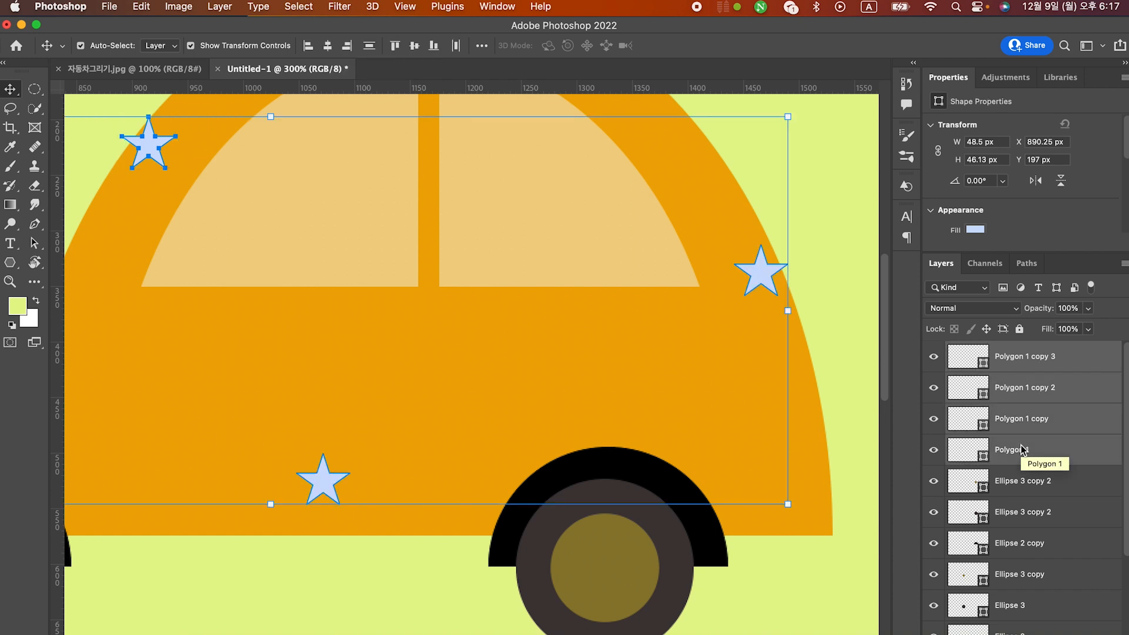
right_click(1046, 454)
scroll(941, 530, "down", 5)
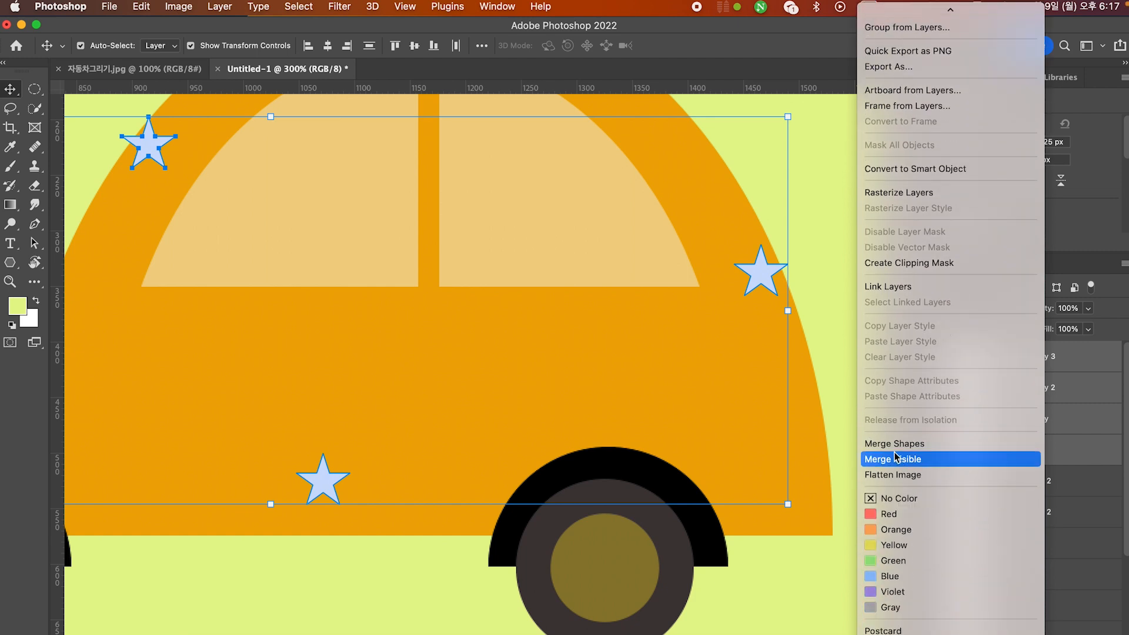
left_click(893, 448)
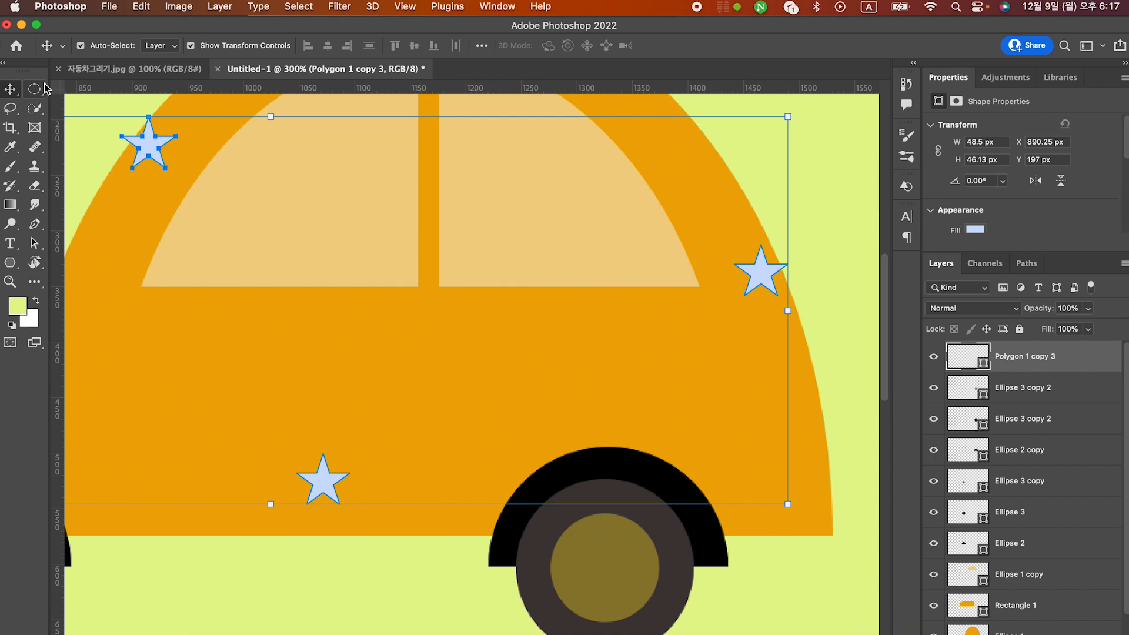
Examine in the reference image how the stars meet the car's outline at the hood, rear and roof.
left_click(137, 68)
scroll(452, 409, "up", 5)
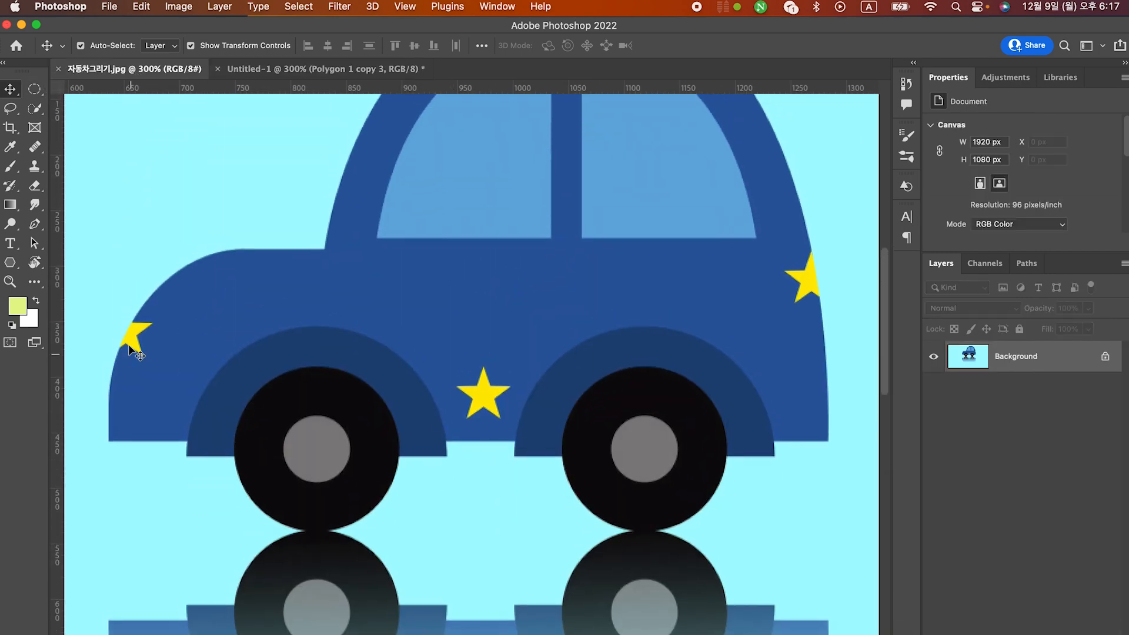
left_click_drag(790, 293, 810, 281)
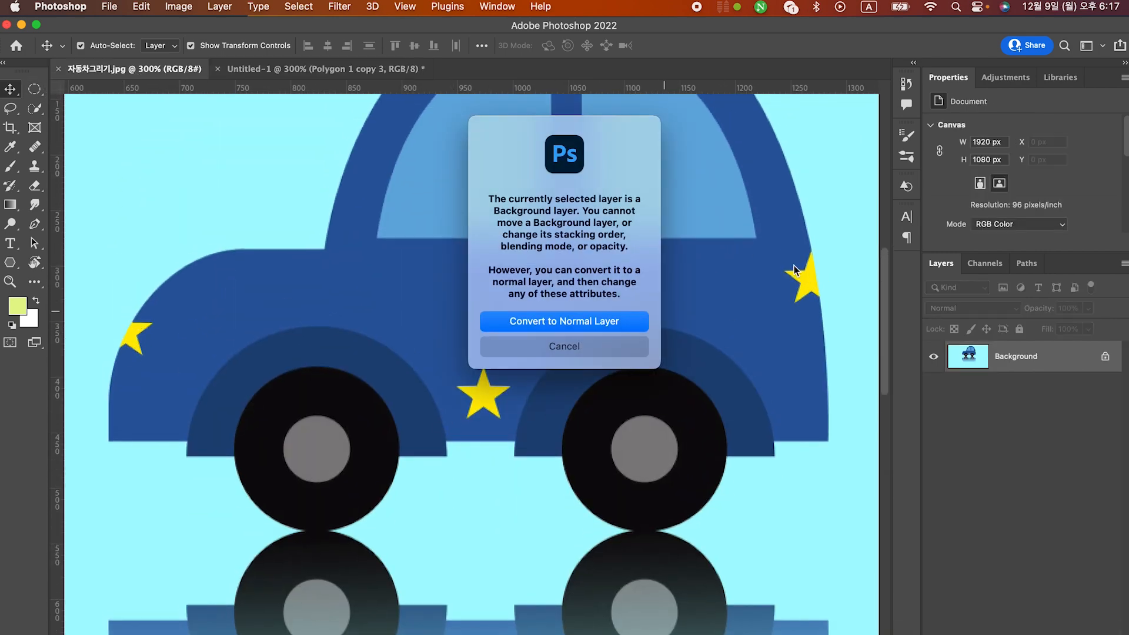
left_click(608, 349)
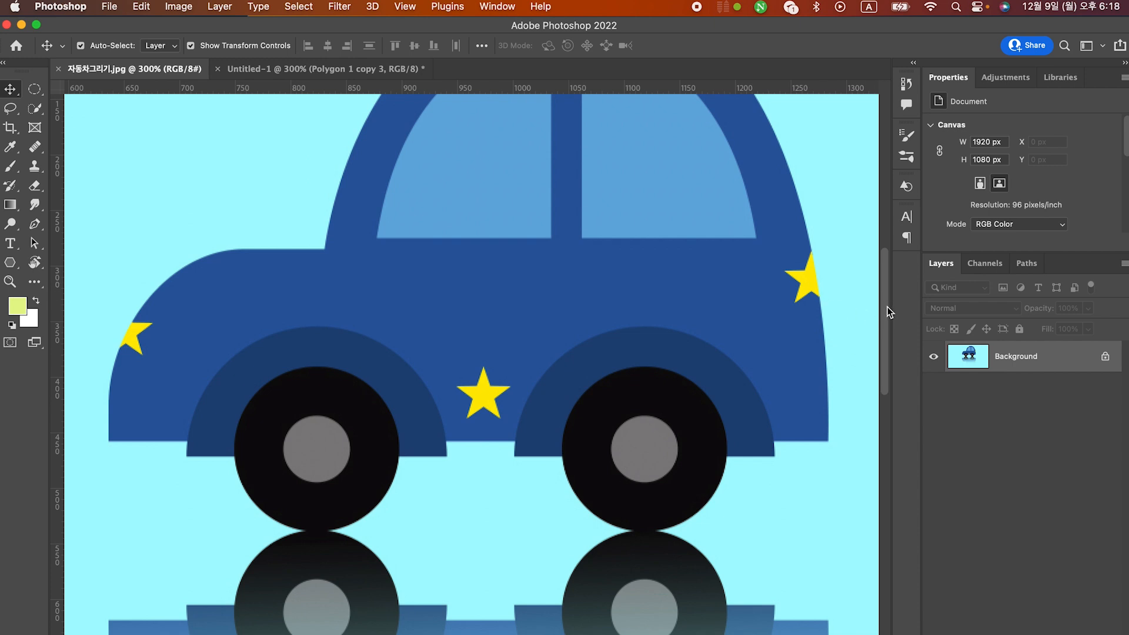
left_click_drag(887, 307, 887, 296)
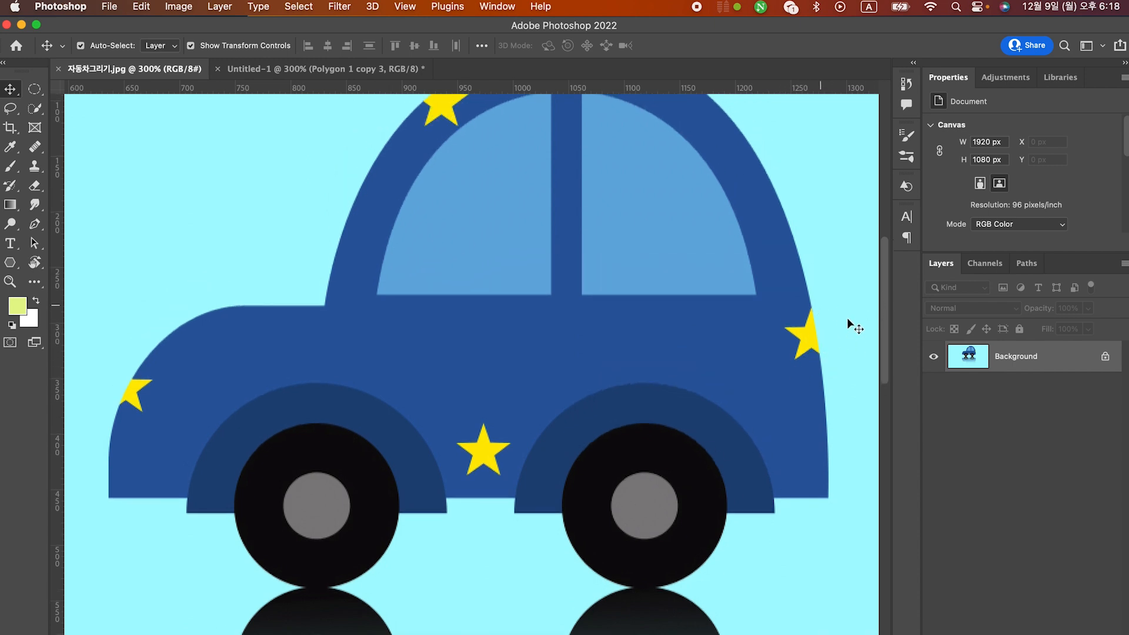
left_click_drag(886, 339, 884, 322)
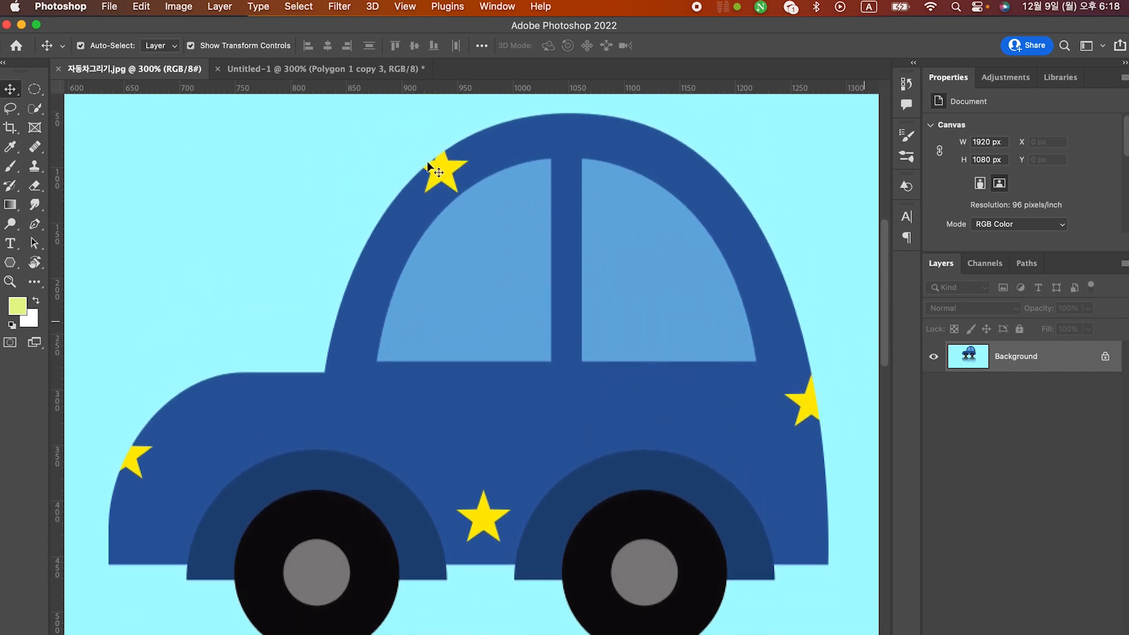
left_click(301, 78)
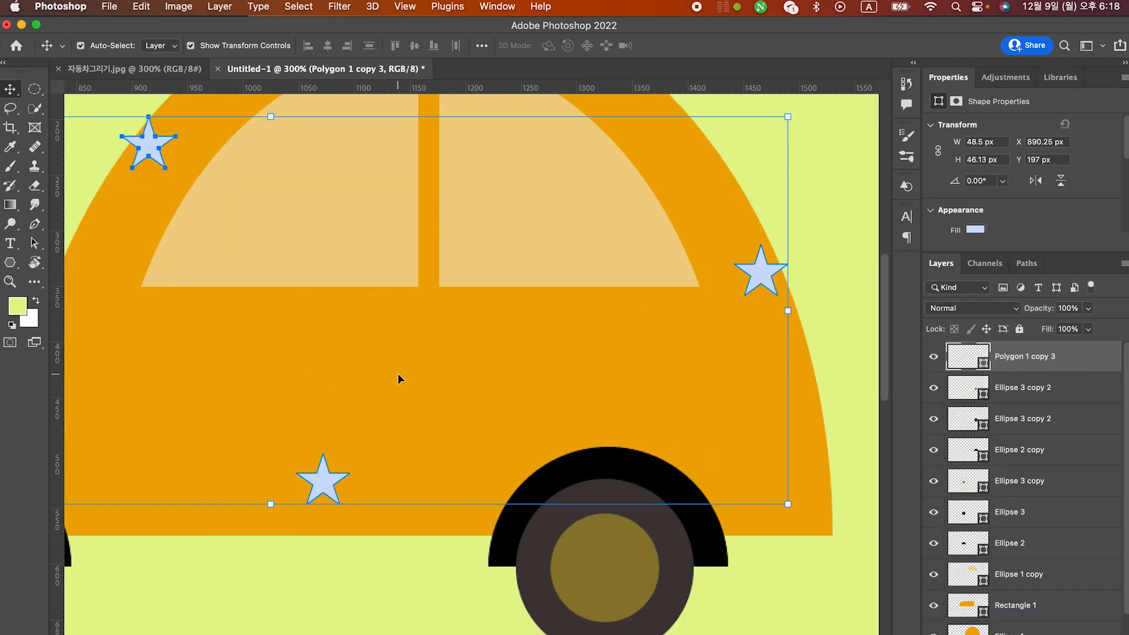
Merge the car body layers Rectangle 1 and Ellipse 1 into a single shape layer with Merge Shapes.
scroll(398, 378, "left", 3)
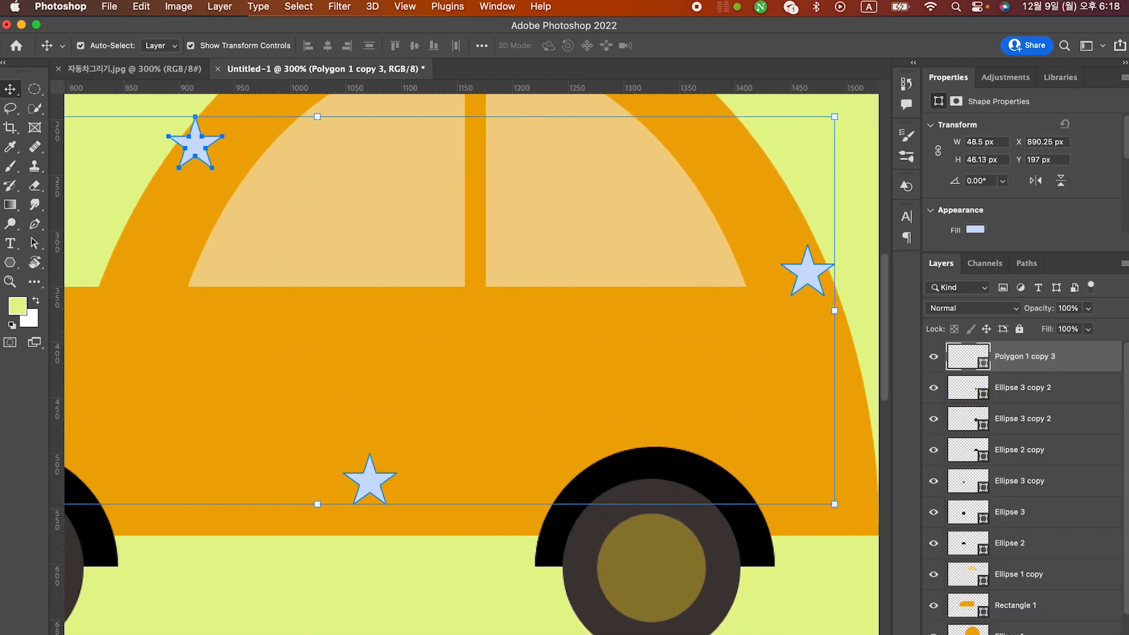
scroll(470, 353, "left", 10)
scroll(470, 353, "right", 5)
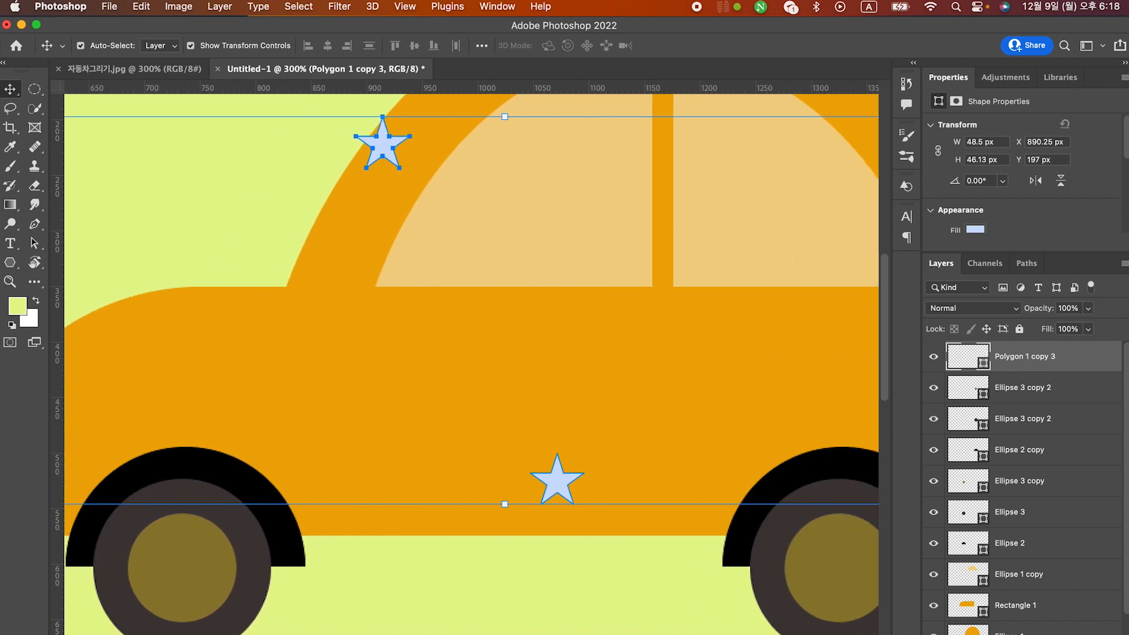
scroll(470, 353, "right", 2)
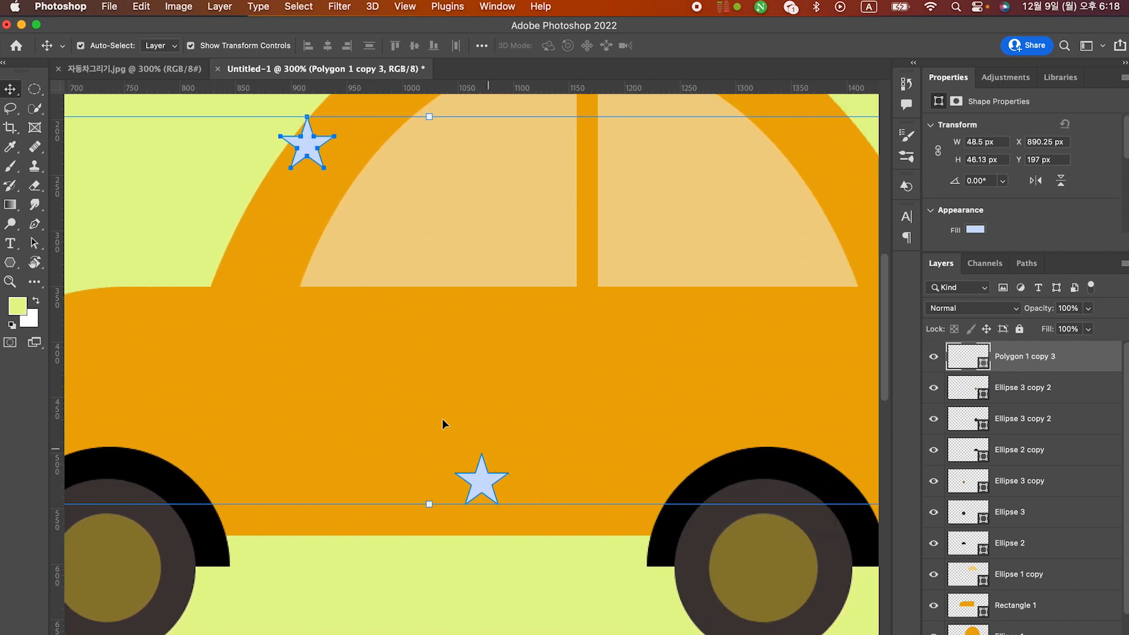
key("super+minus")
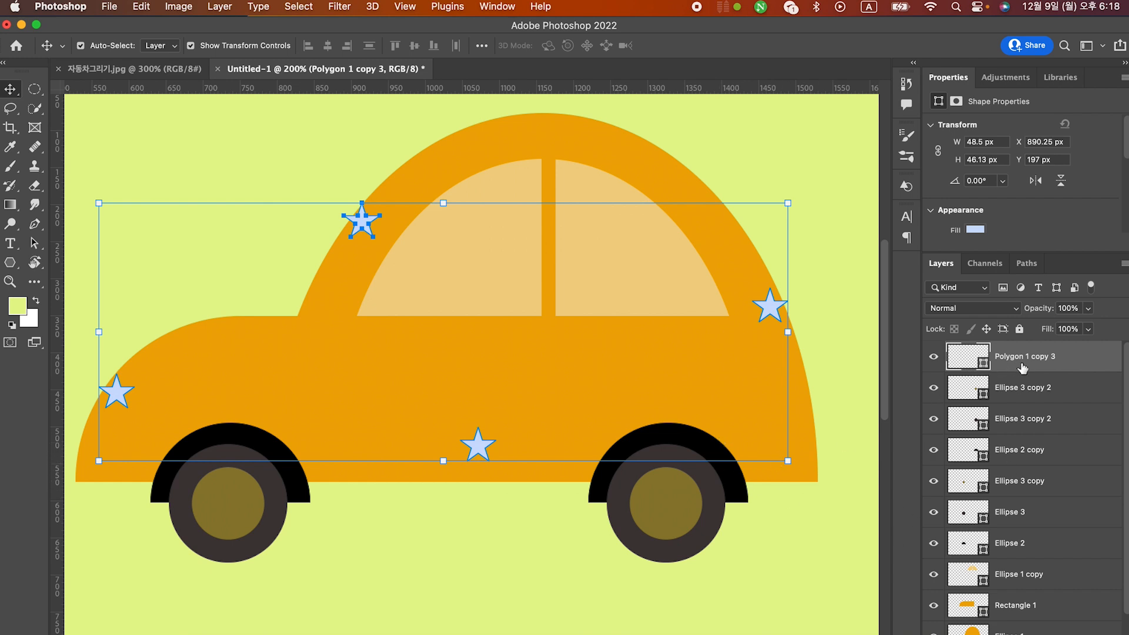
scroll(1073, 524, "down", 1)
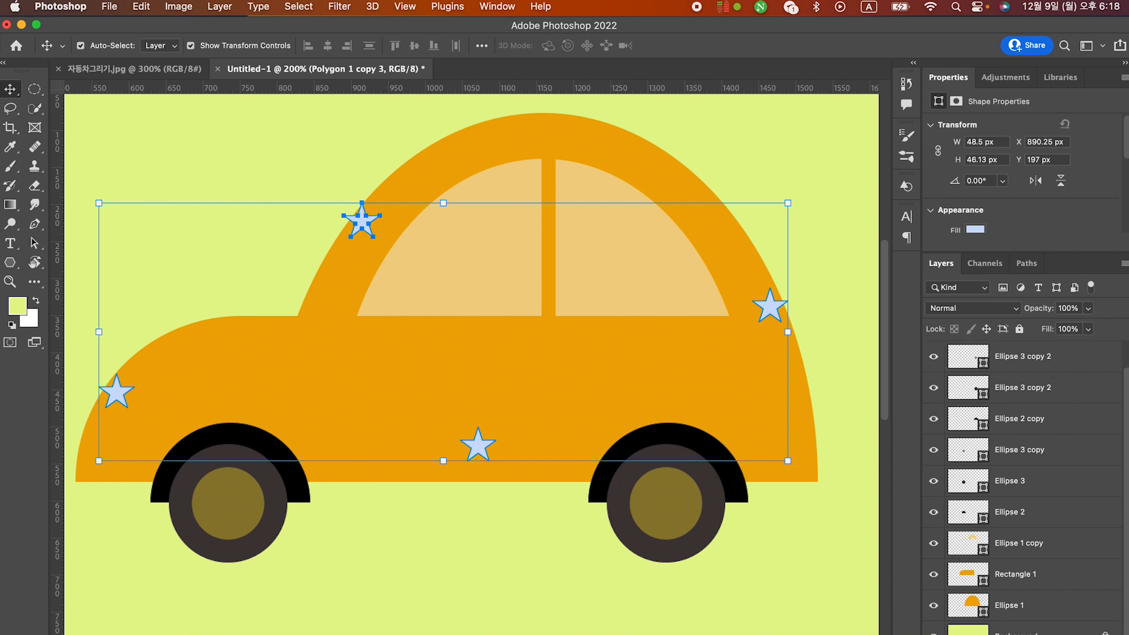
left_click(1024, 614)
left_click(1025, 570)
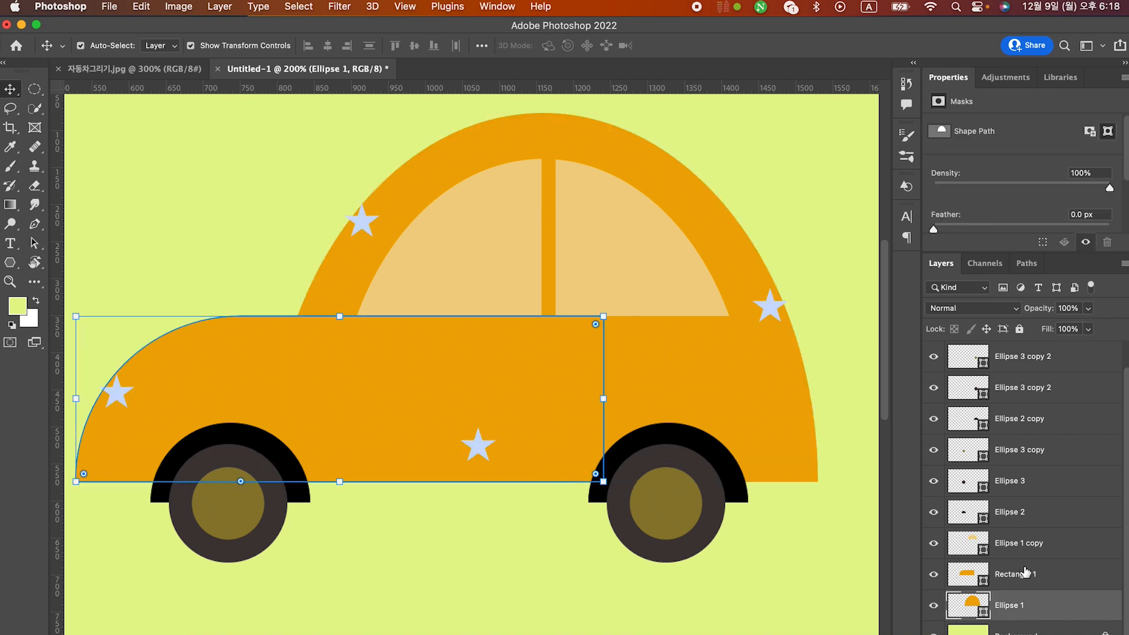
left_click(1029, 612, "shift")
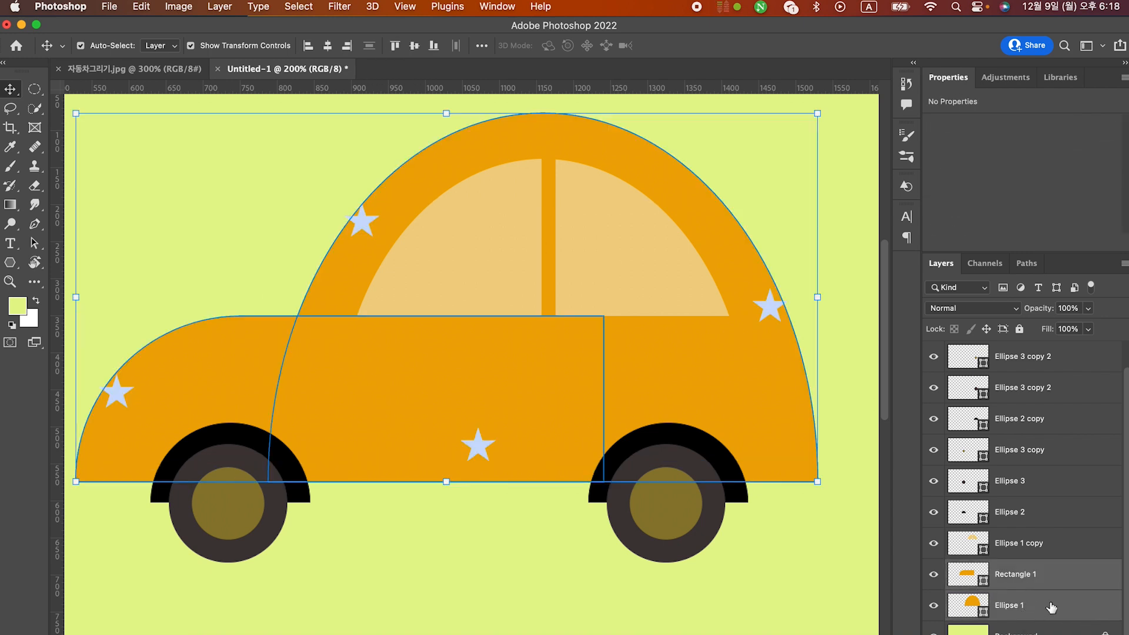
right_click(1045, 599)
scroll(1041, 605, "down", 10)
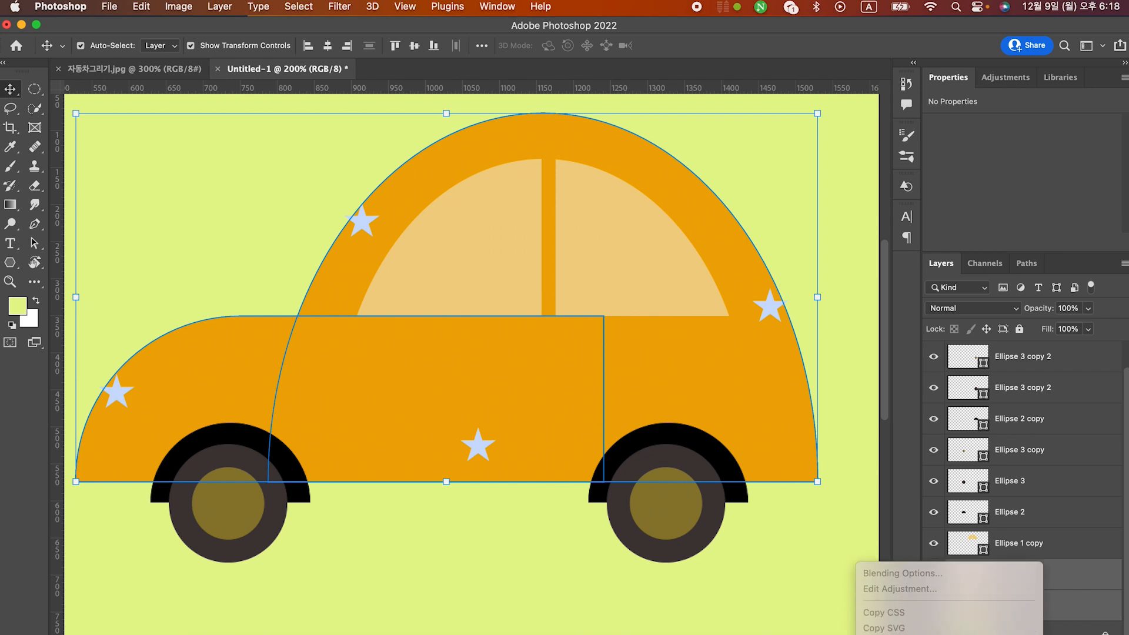
scroll(946, 612, "down", 5)
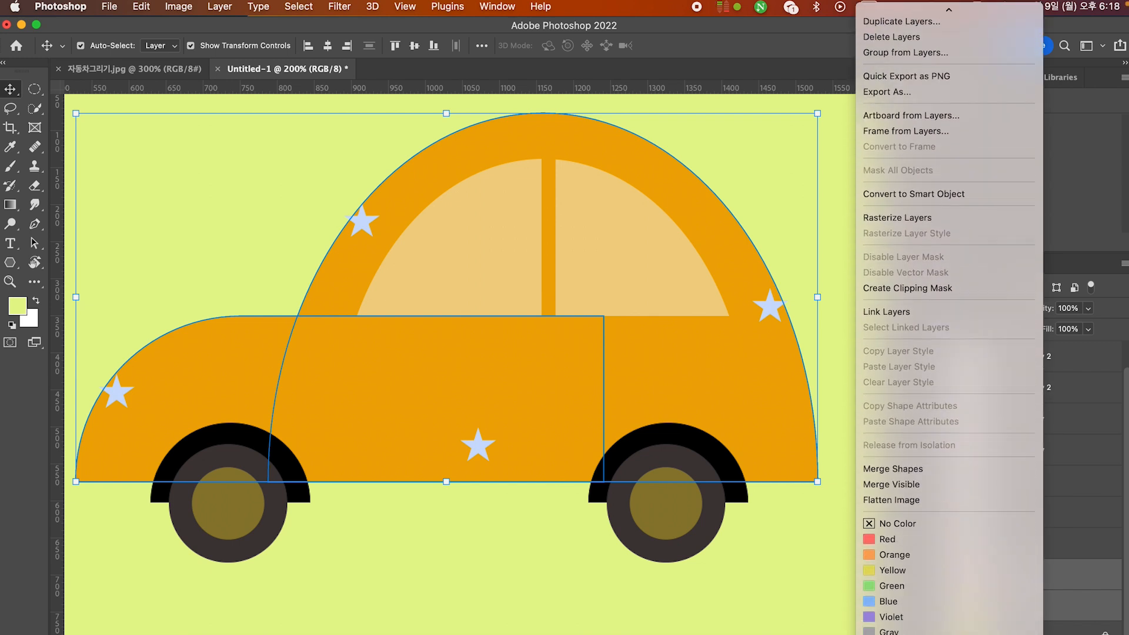
left_click(905, 437)
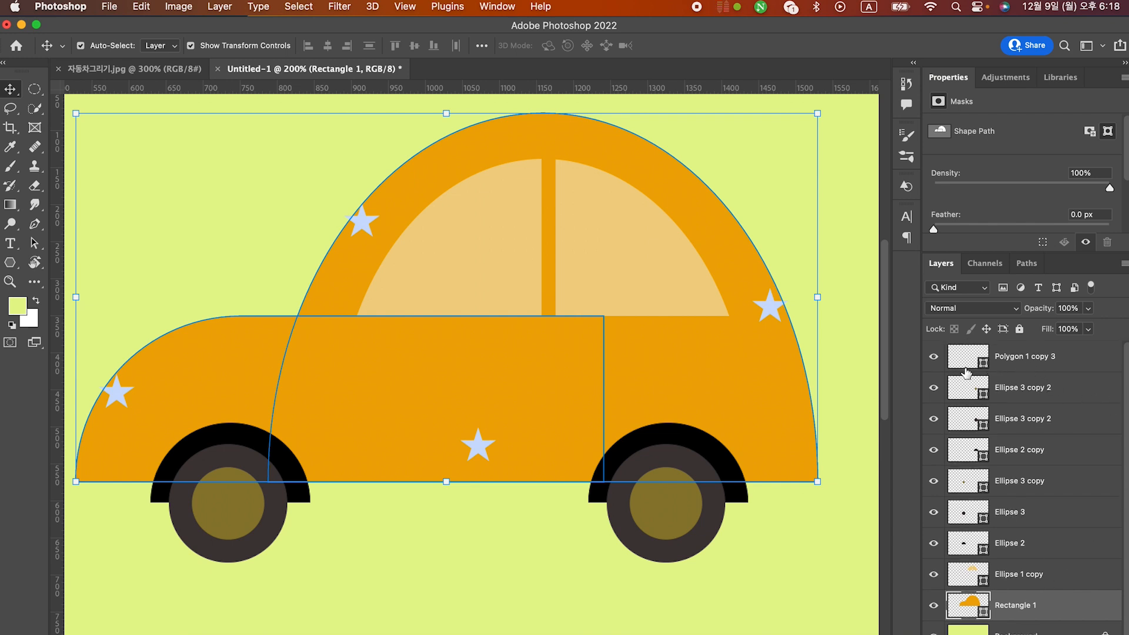
Move the merged star layer directly above the Rectangle 1 car body layer and clip it to the body with a clipping mask.
left_click(934, 356)
left_click(934, 356)
left_click_drag(1006, 363, 1023, 589)
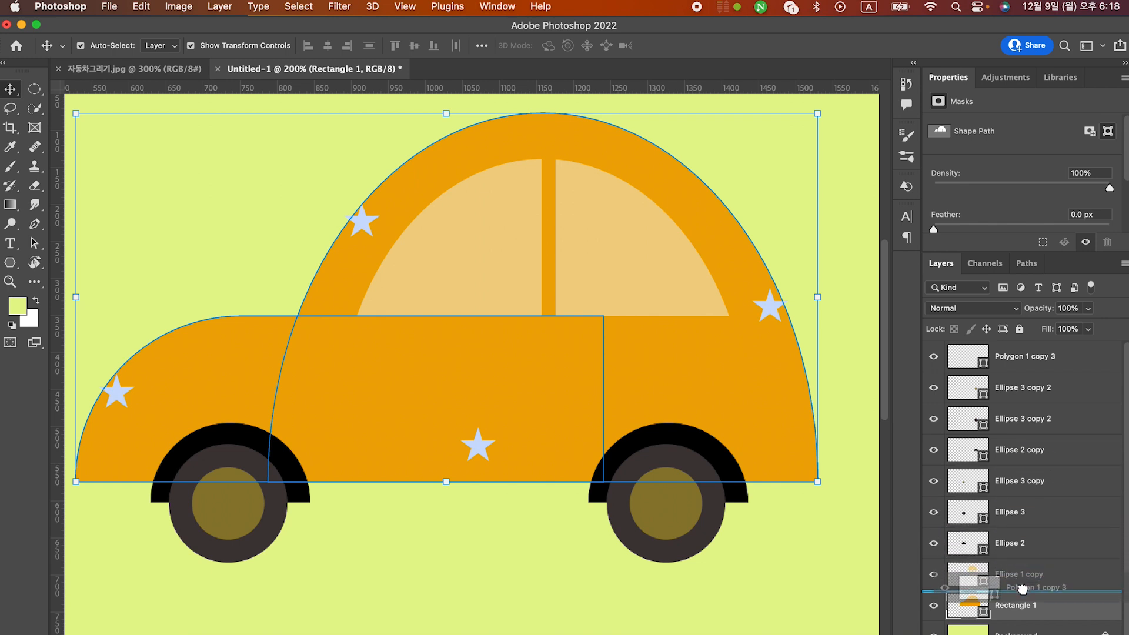
left_click_drag(1023, 589, 1023, 588)
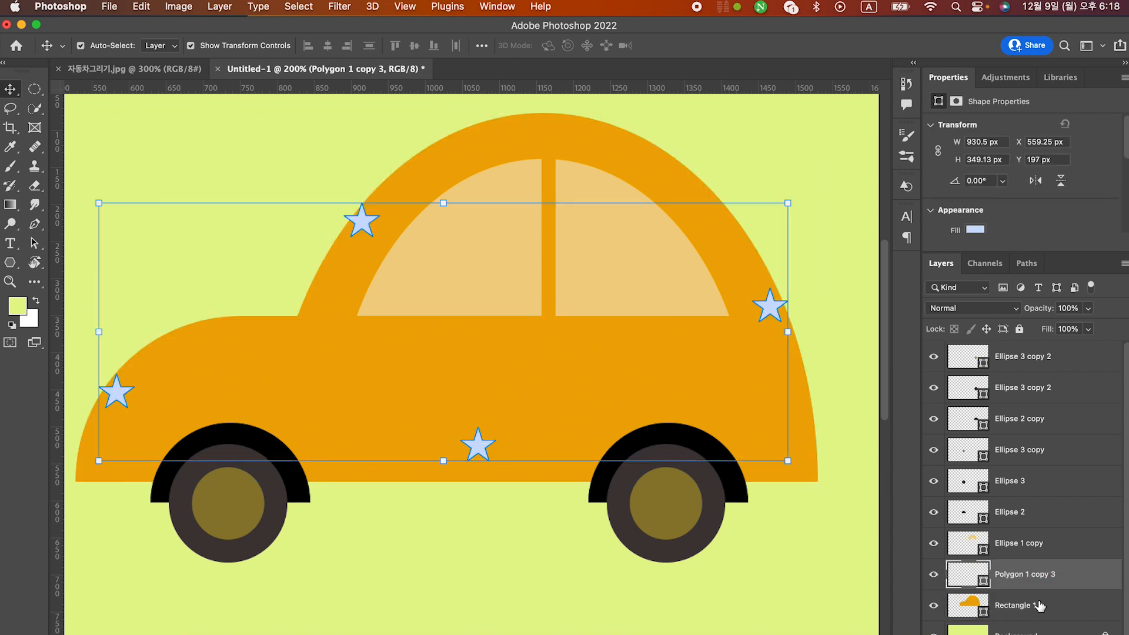
right_click(1077, 584)
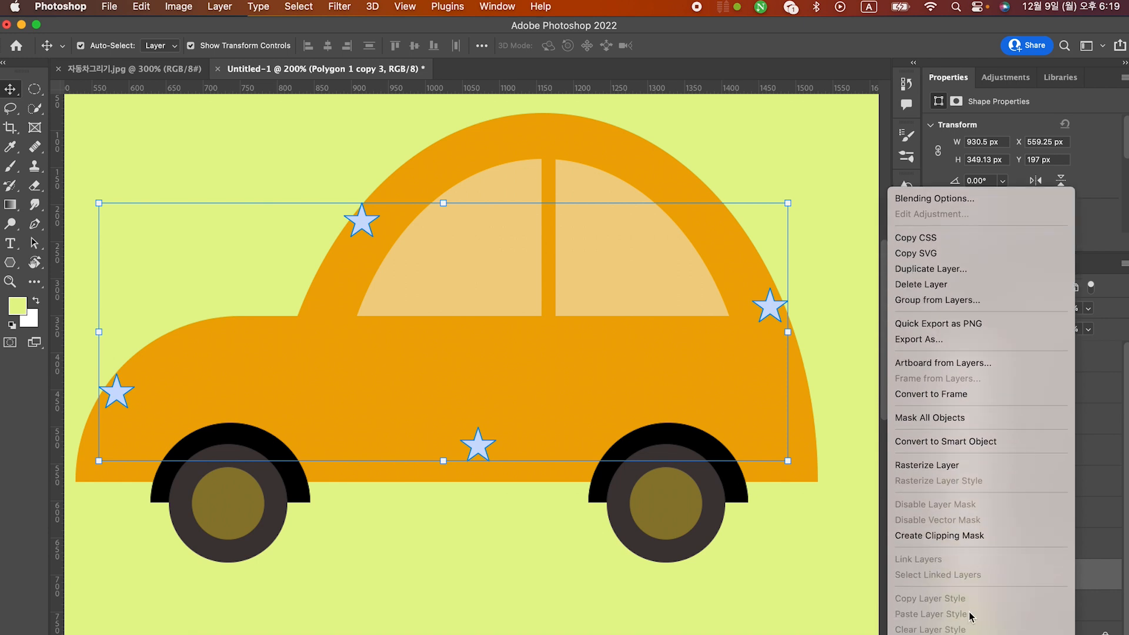
left_click(937, 539)
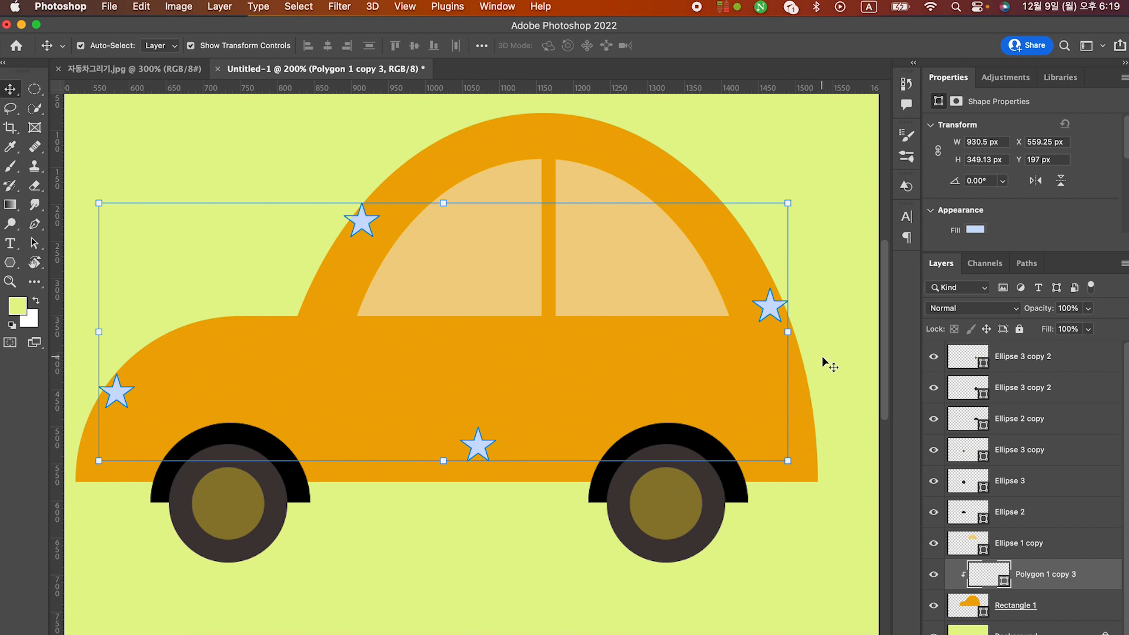
left_click(796, 330)
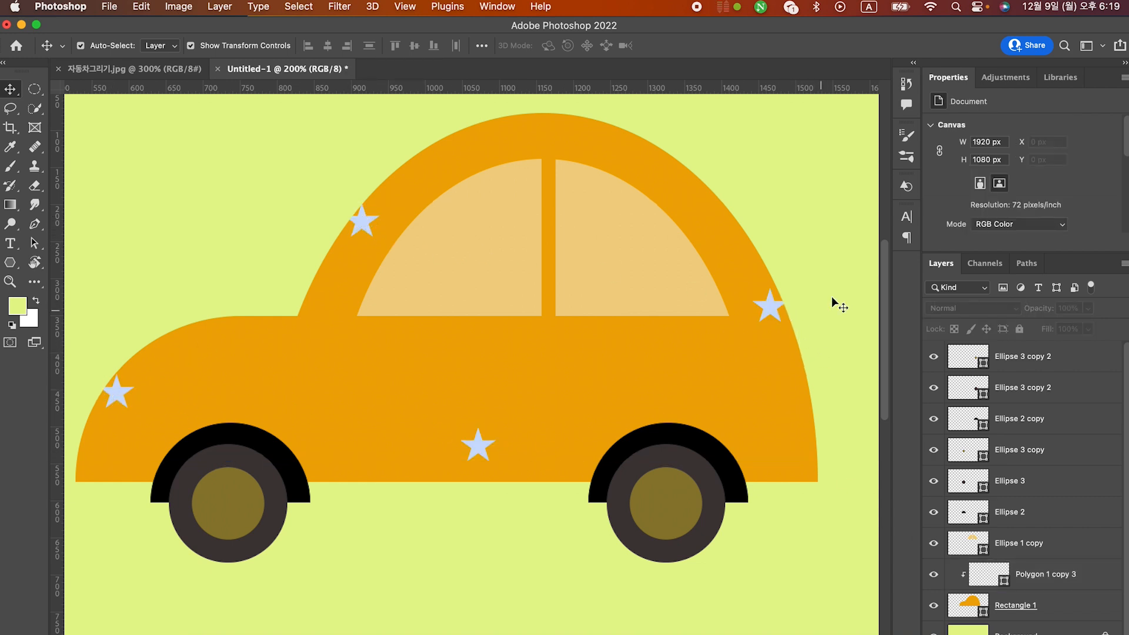
Inspect the clipped stars along the car's outline up close, and examine the whole reference image including the car's reflection.
key("super+equal")
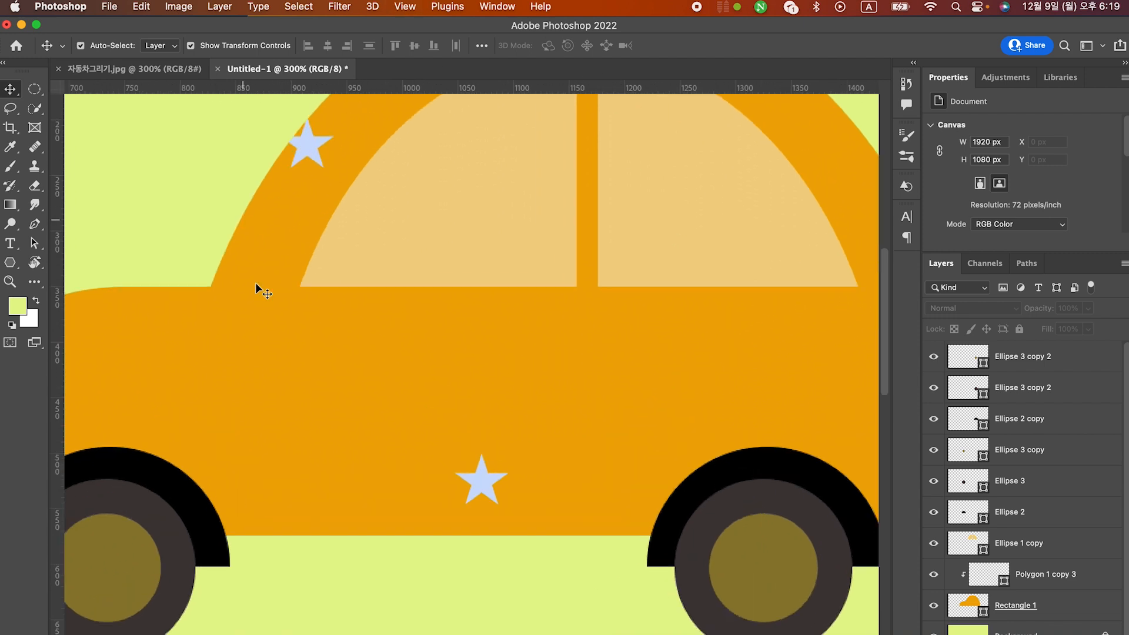
left_click_drag(208, 431, 791, 284)
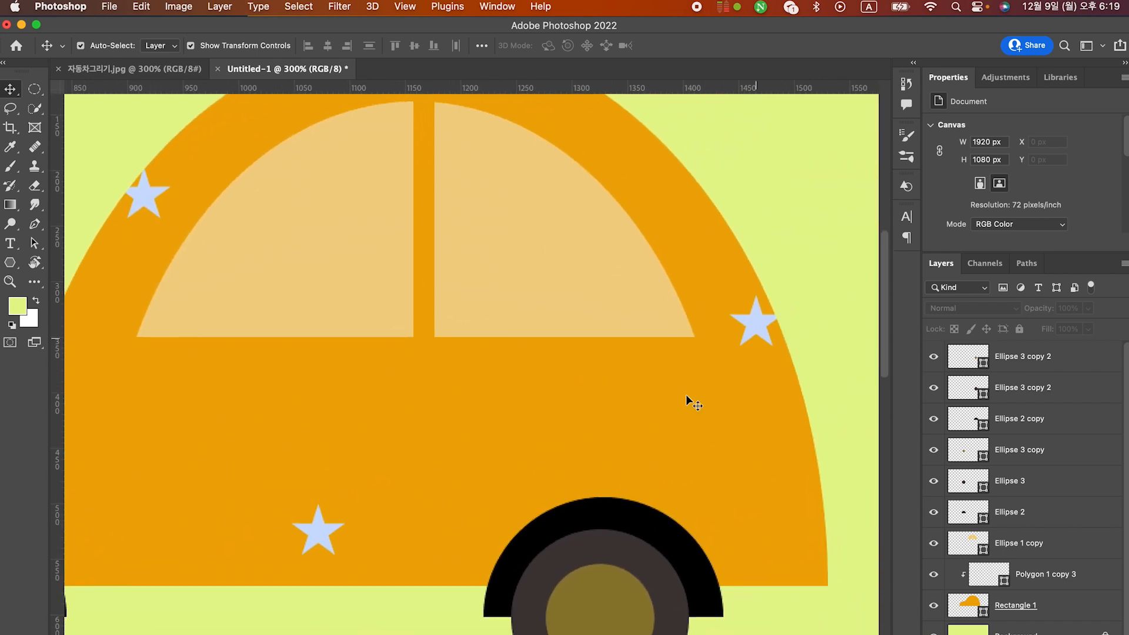
scroll(686, 396, "left", 3)
scroll(686, 397, "down", 1)
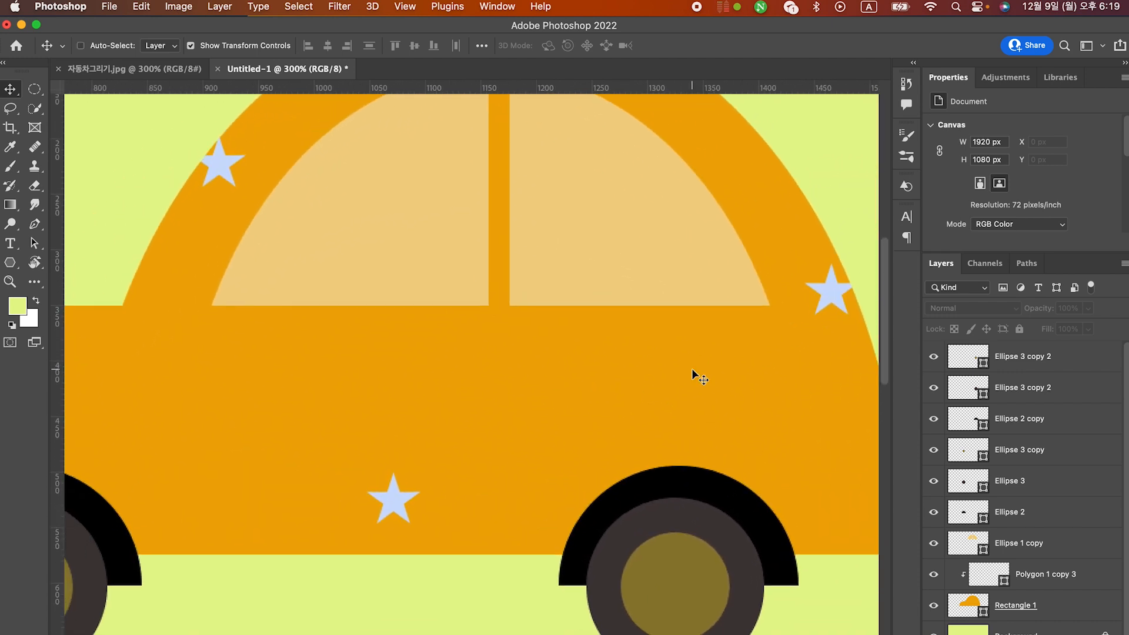
key("super+0")
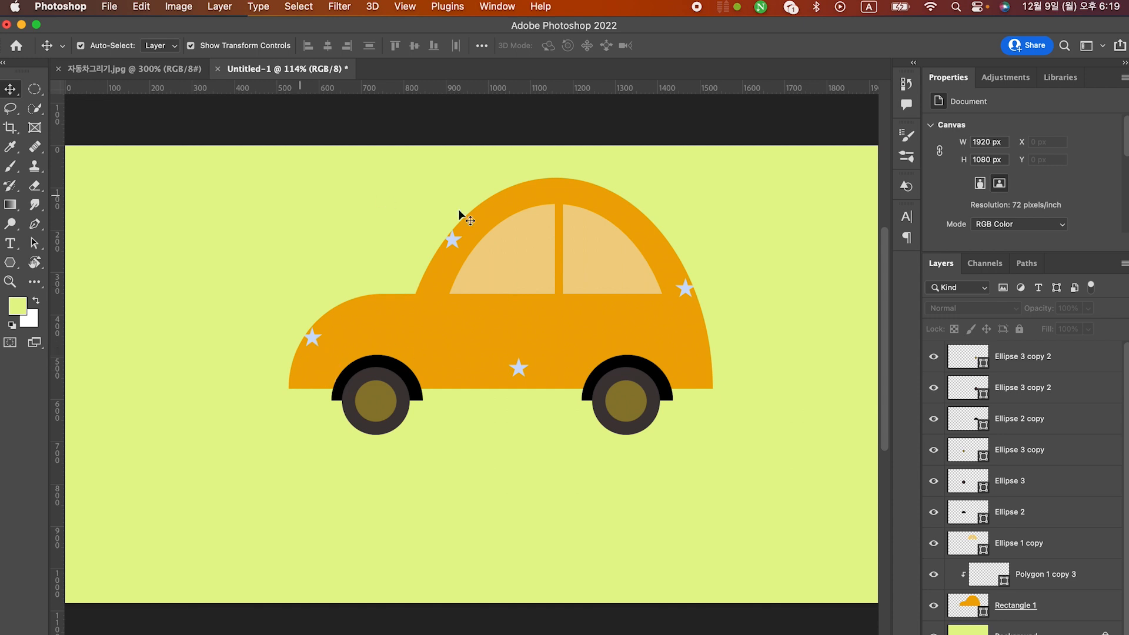
left_click(152, 72)
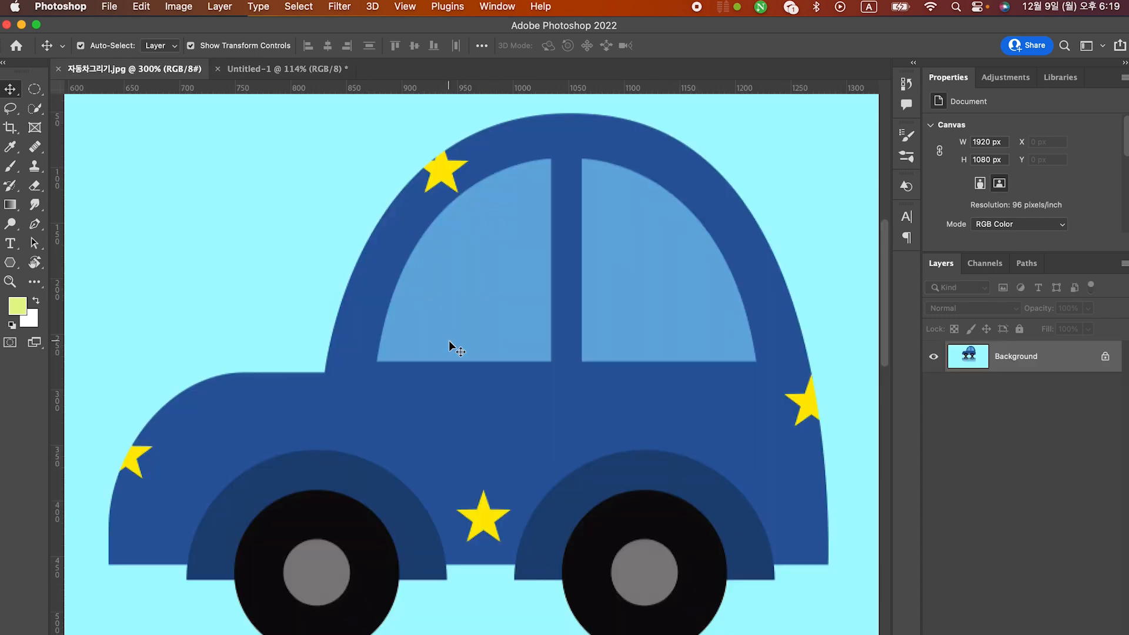
key("super+0")
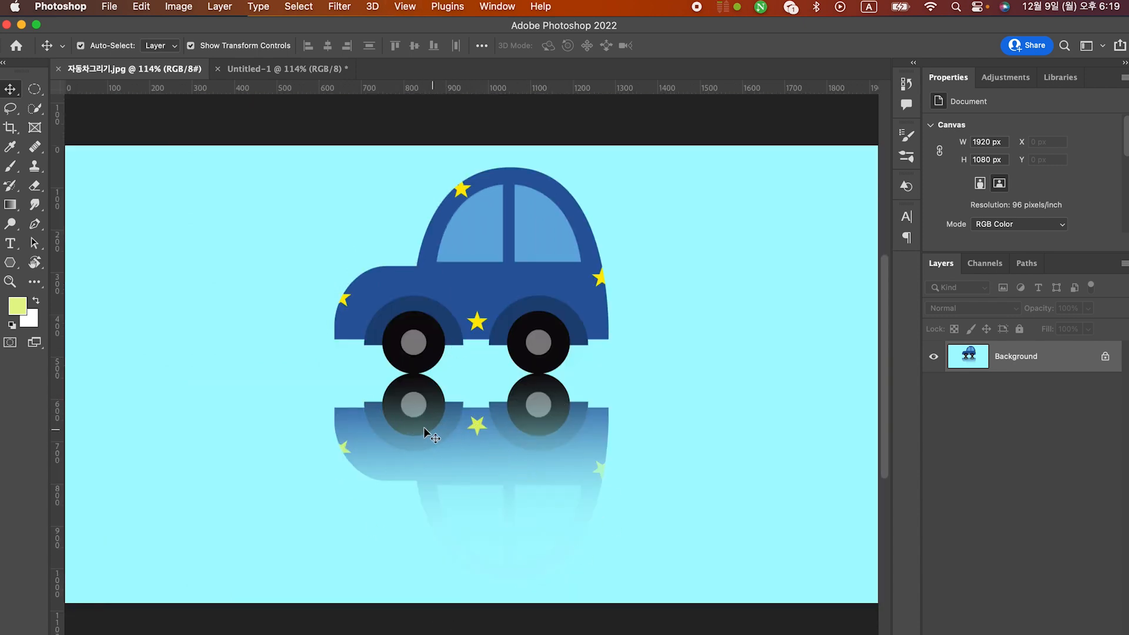
left_click(276, 69)
Group the wheel, wheel arch and window layers, from the topmost Ellipse 3 copy 2 down to Ellipse 1 copy.
left_click(549, 308)
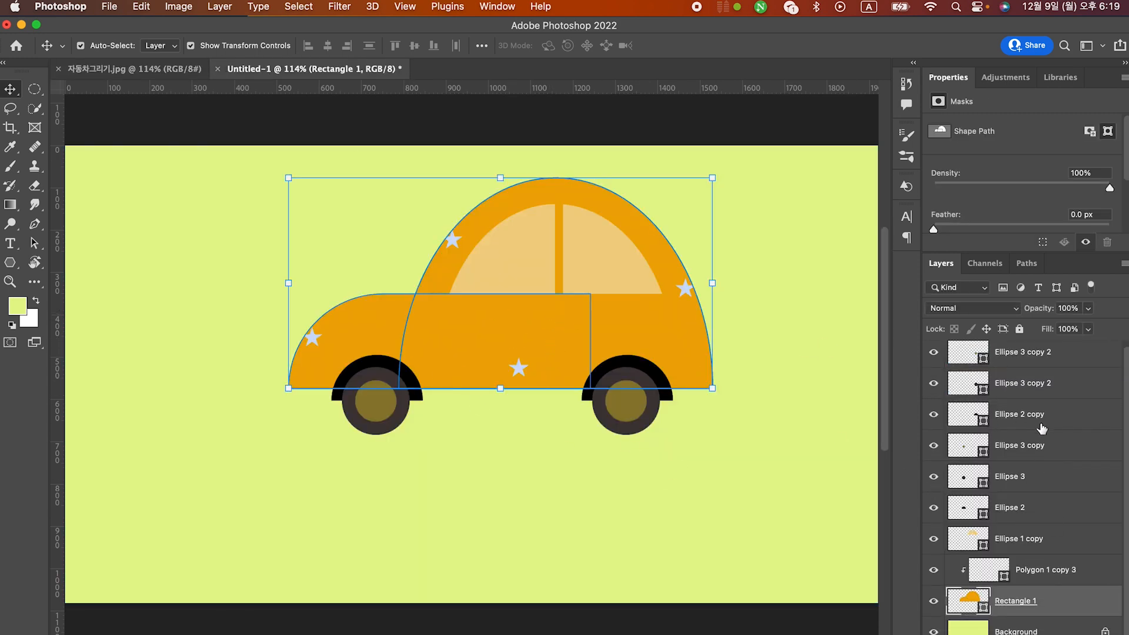
left_click(1058, 356)
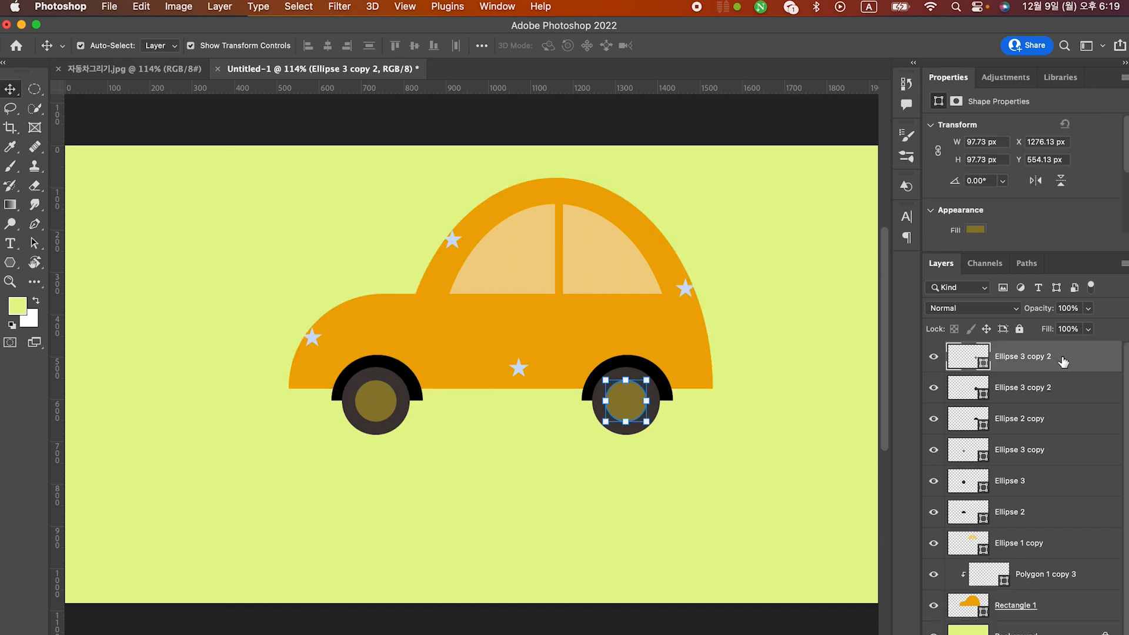
scroll(1092, 522, "down", 1)
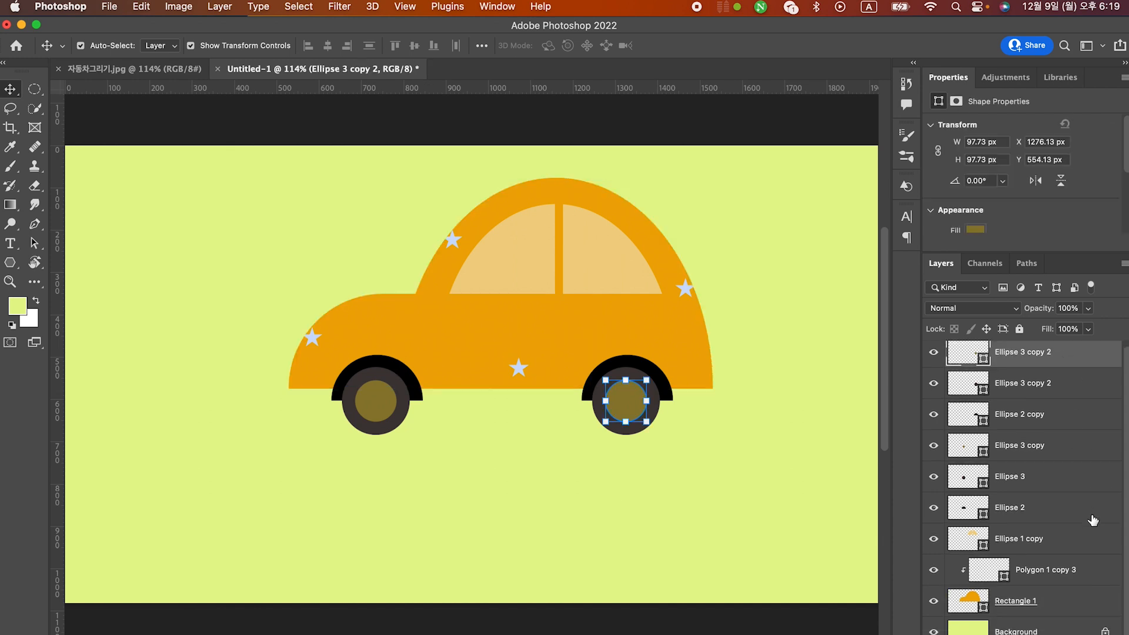
left_click(1072, 549, "shift")
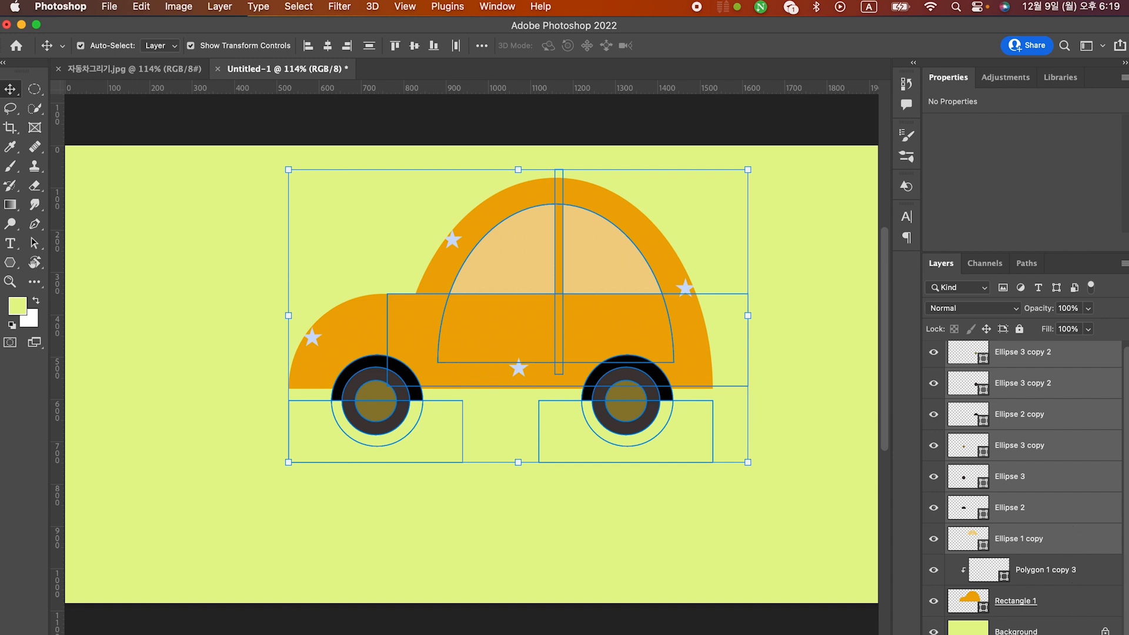
key("super+g")
Group the clipped star layer together with the Rectangle 1 car body layer.
key("alt+bracketleft")
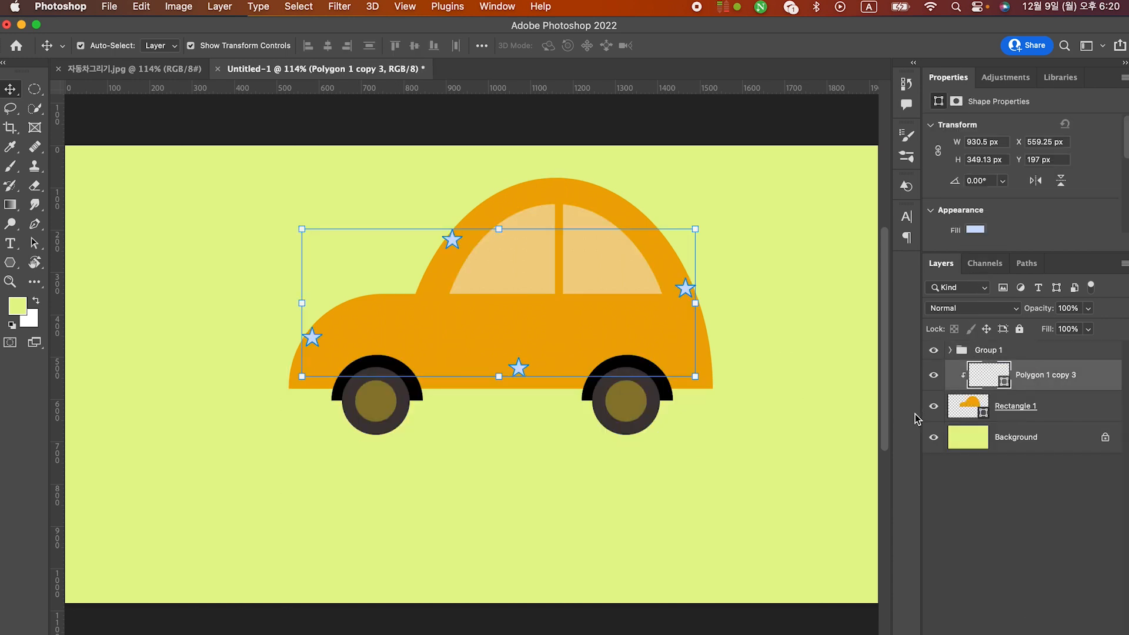
left_click(1025, 409)
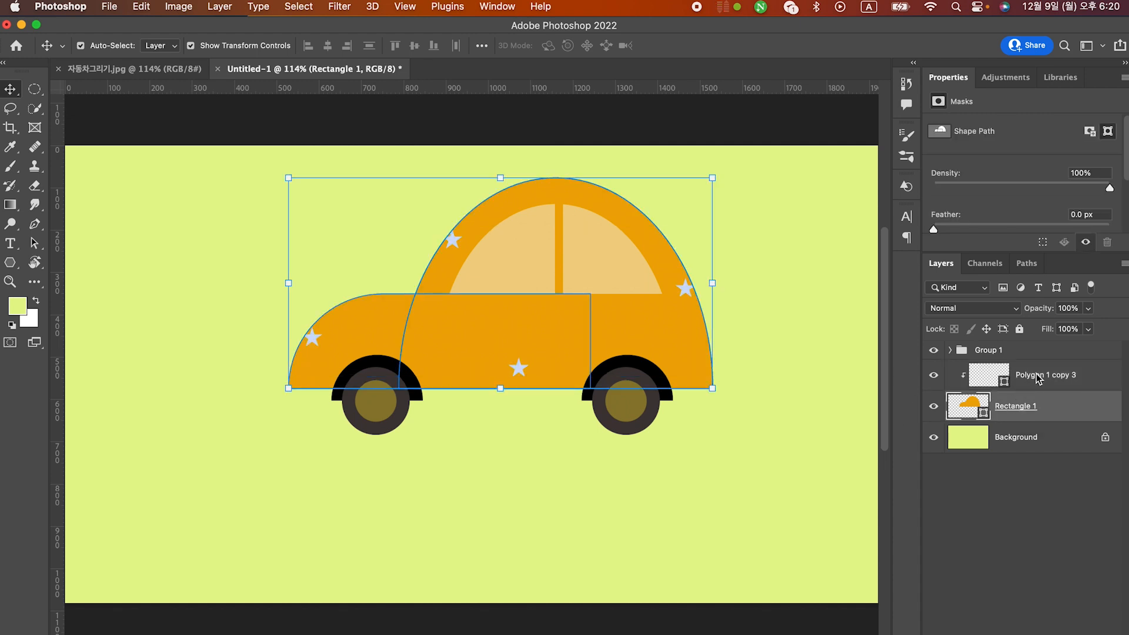
left_click(1036, 379, "shift")
key("super+g")
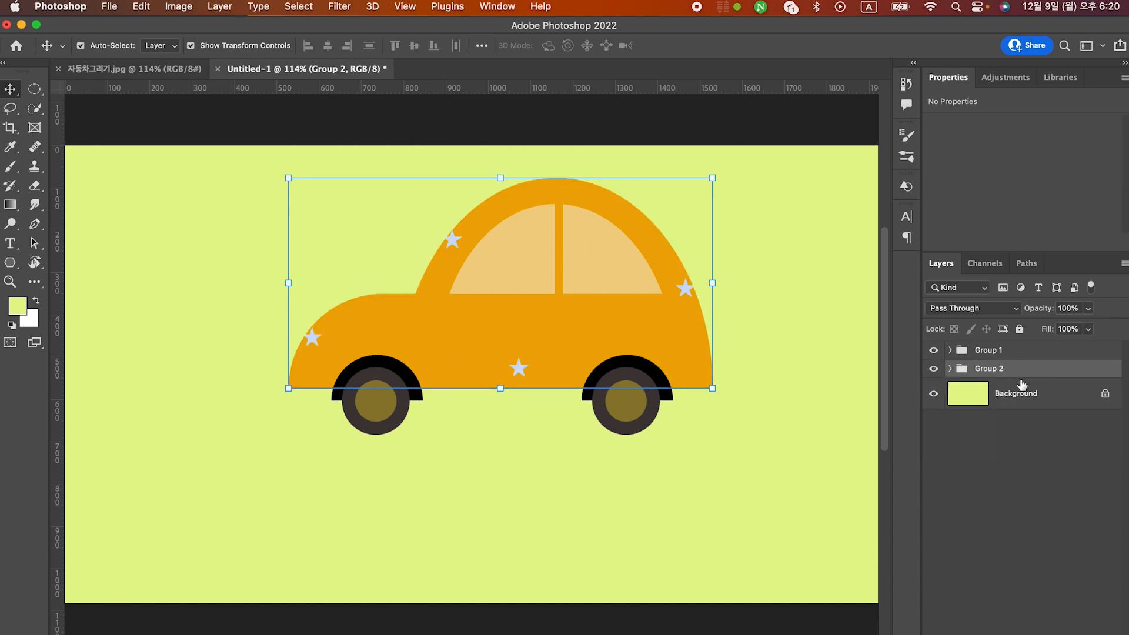
Merge Group 1 and Group 2 into a single layer and move the car to X 418 px, Y 88 px.
left_click(993, 351, "shift")
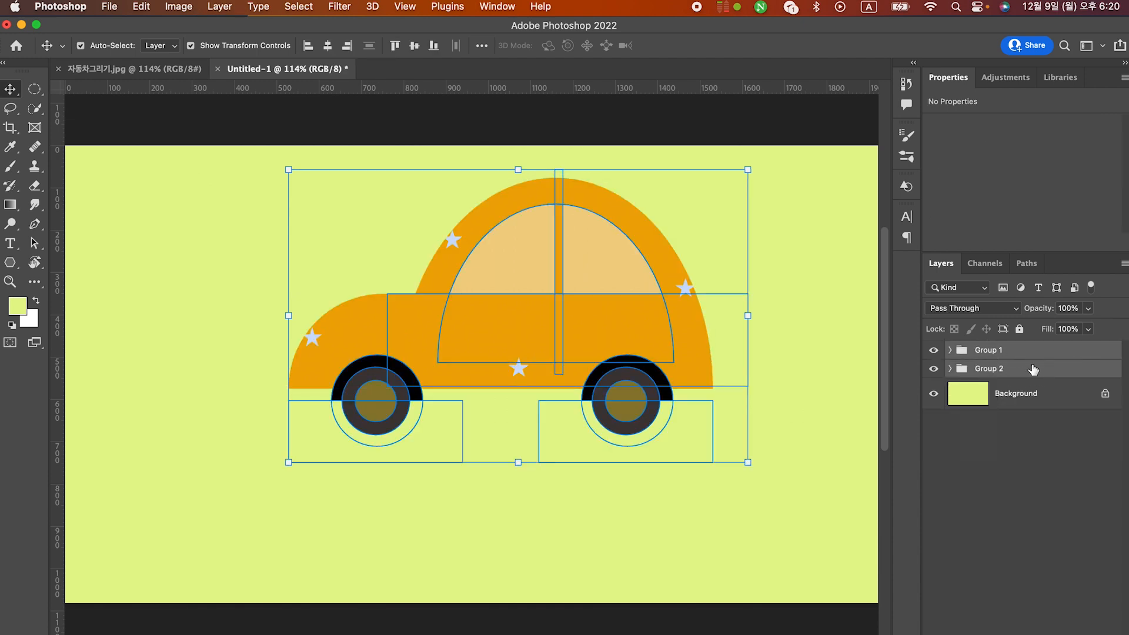
right_click(1033, 369)
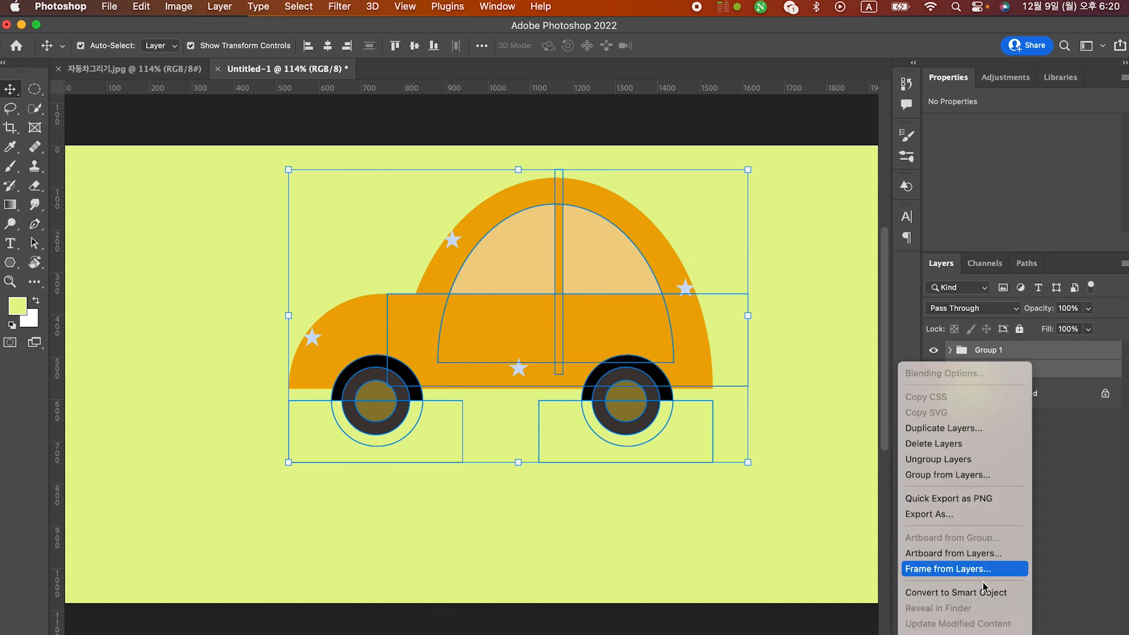
mouse_move(965, 631)
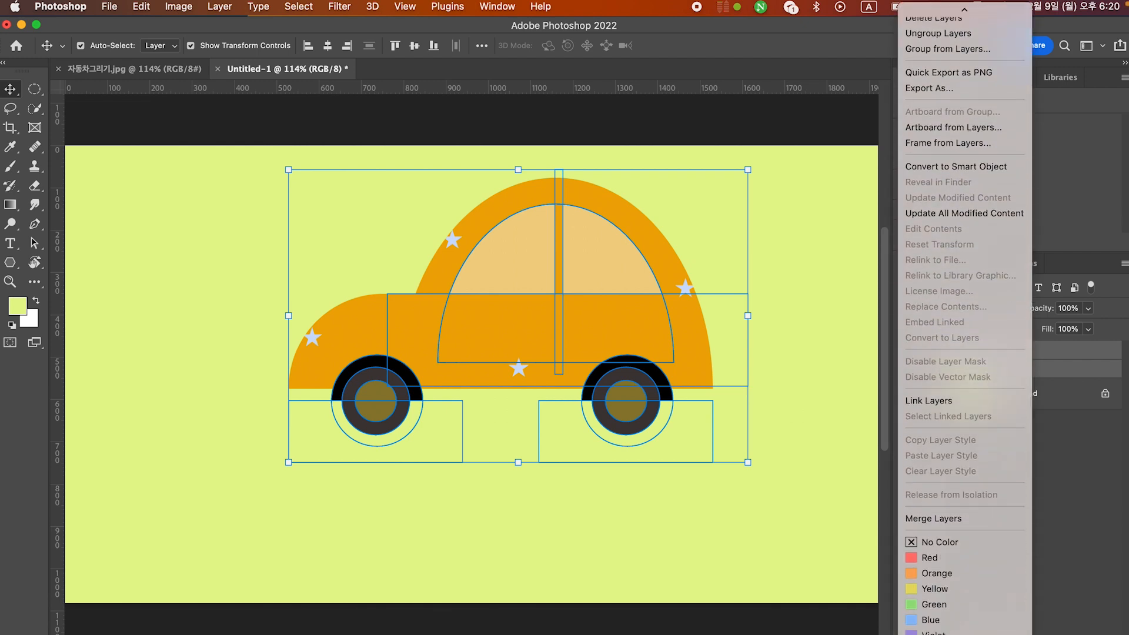
left_click(965, 519)
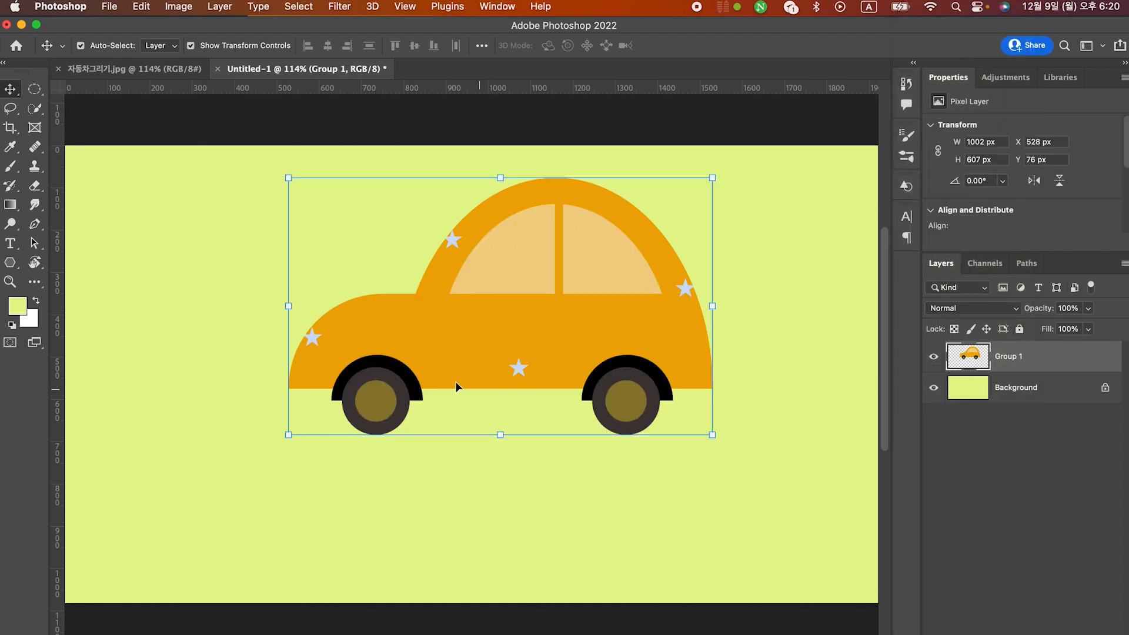
left_click_drag(496, 353, 450, 358)
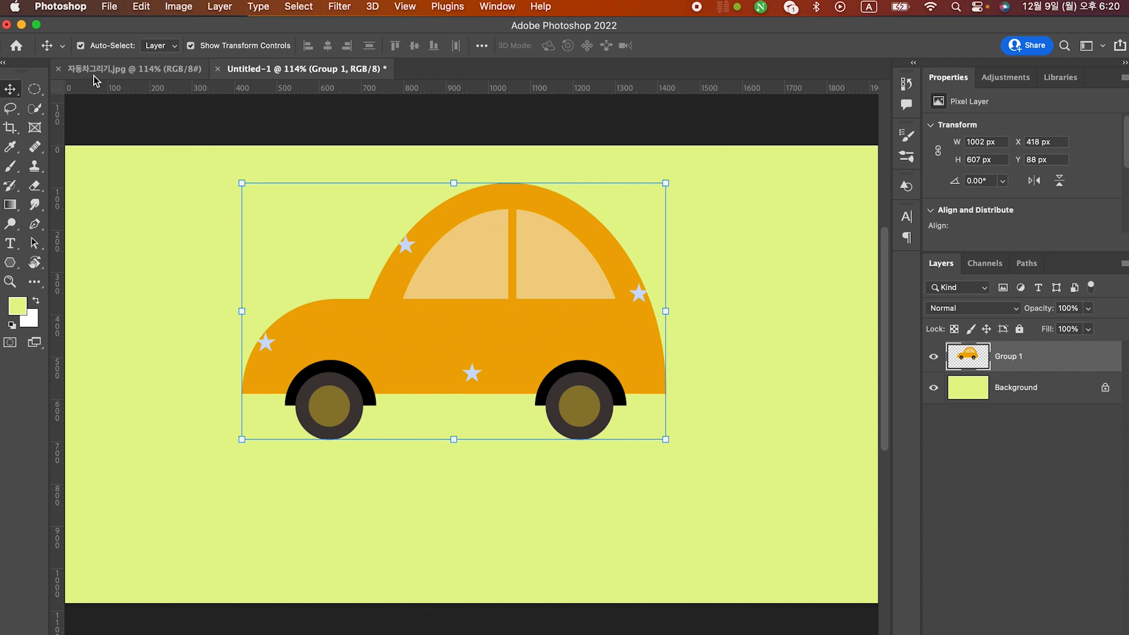
Duplicate the car layer, flip the copy vertically and place it directly below the original so the wheels touch.
key("super+j")
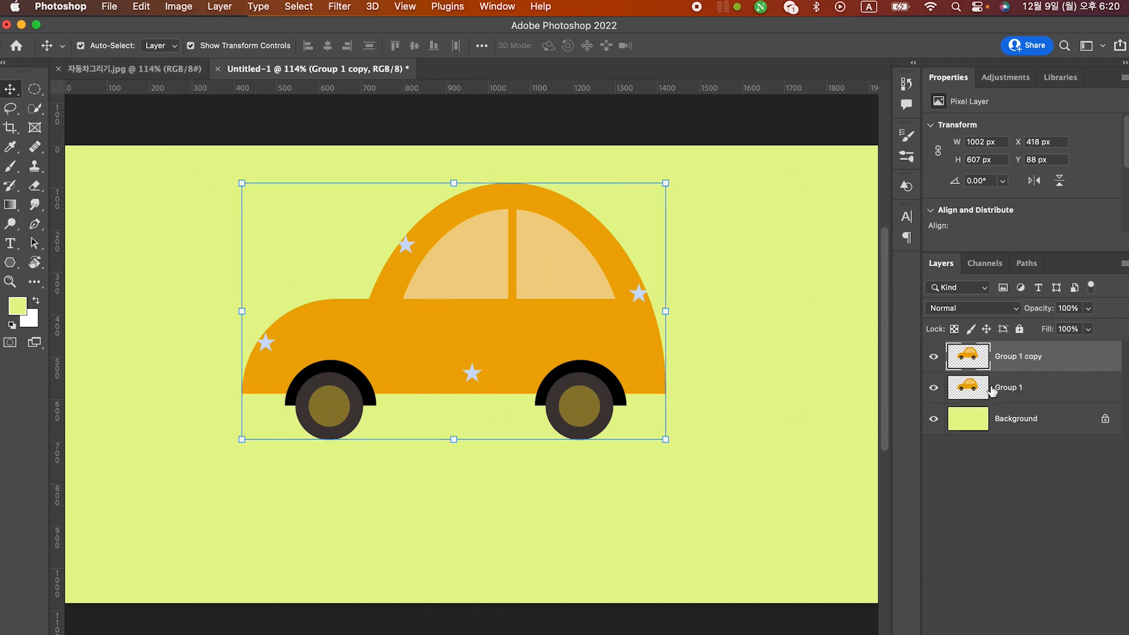
key("super+t")
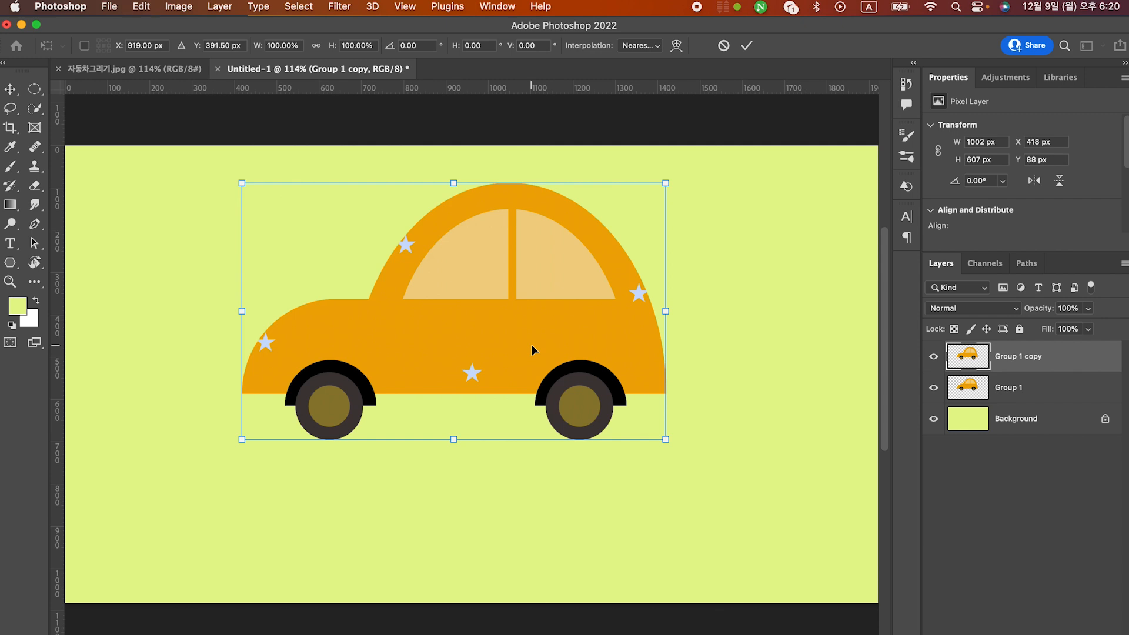
right_click(532, 345)
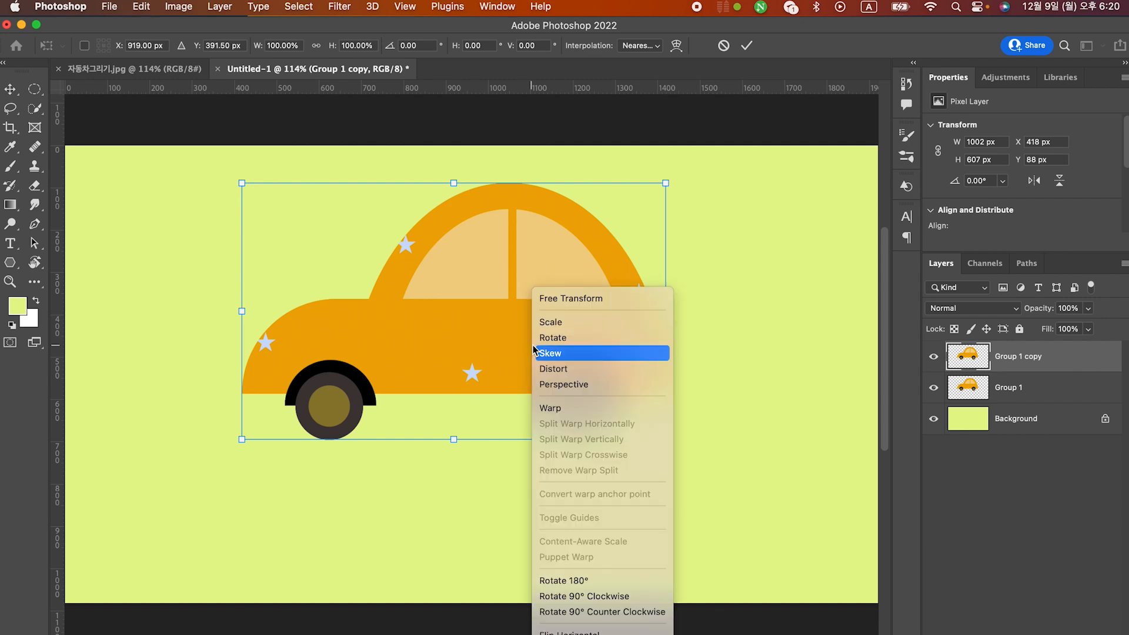
left_click(596, 613)
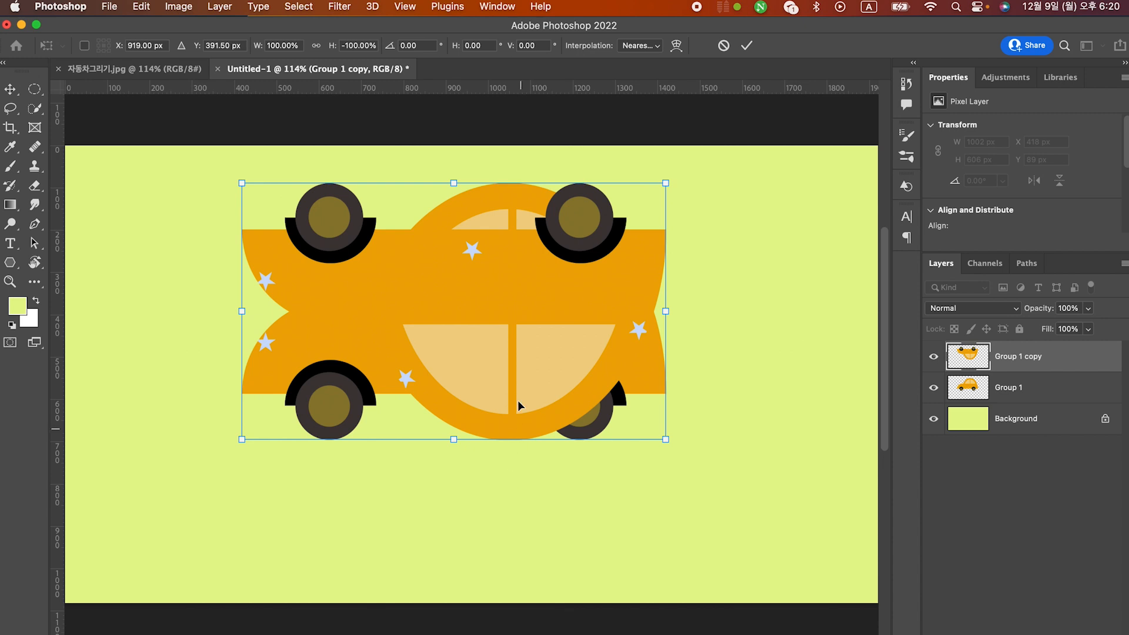
left_click_drag(522, 320, 507, 570)
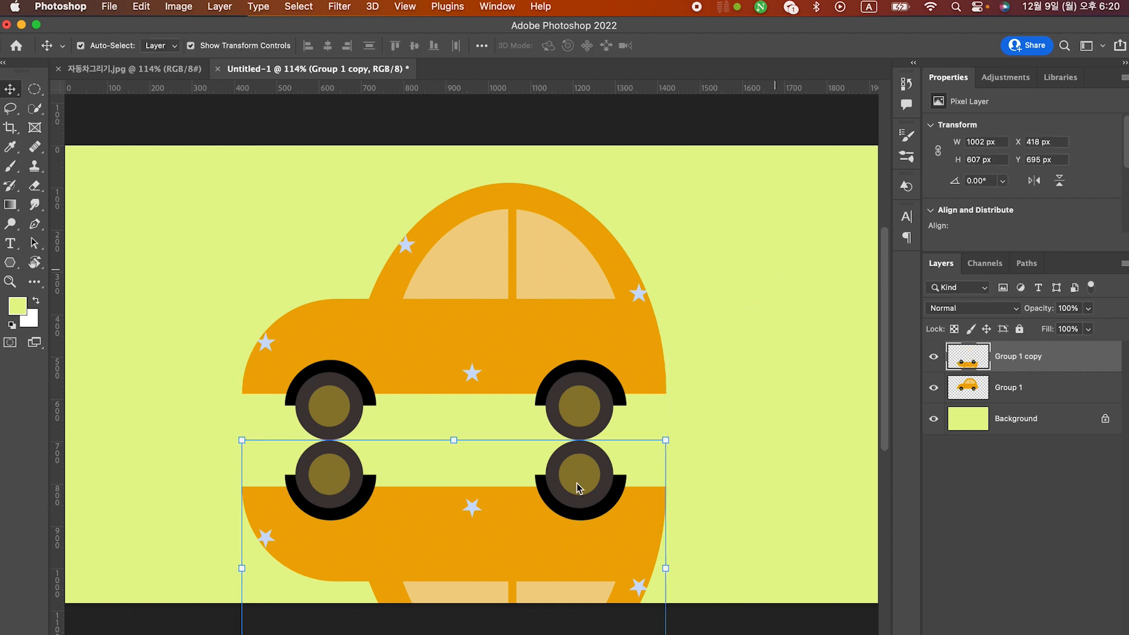
Scale both car layers together to about 84% and centre them horizontally on the canvas.
left_click_drag(835, 228, 449, 533)
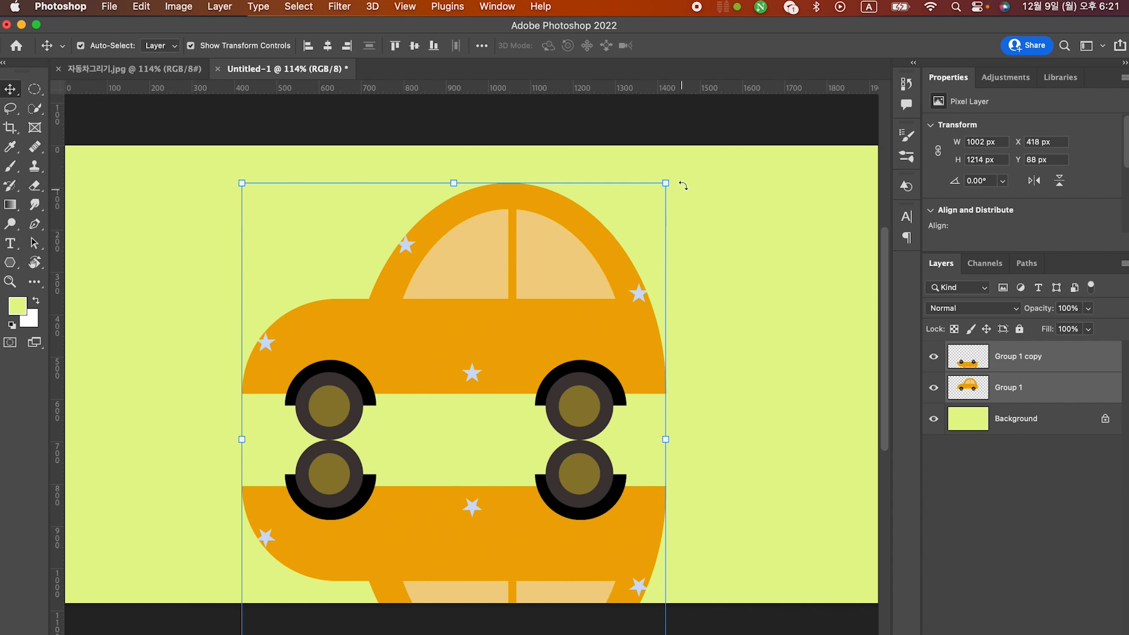
left_click_drag(666, 183, 545, 320)
left_click_drag(481, 388, 529, 305)
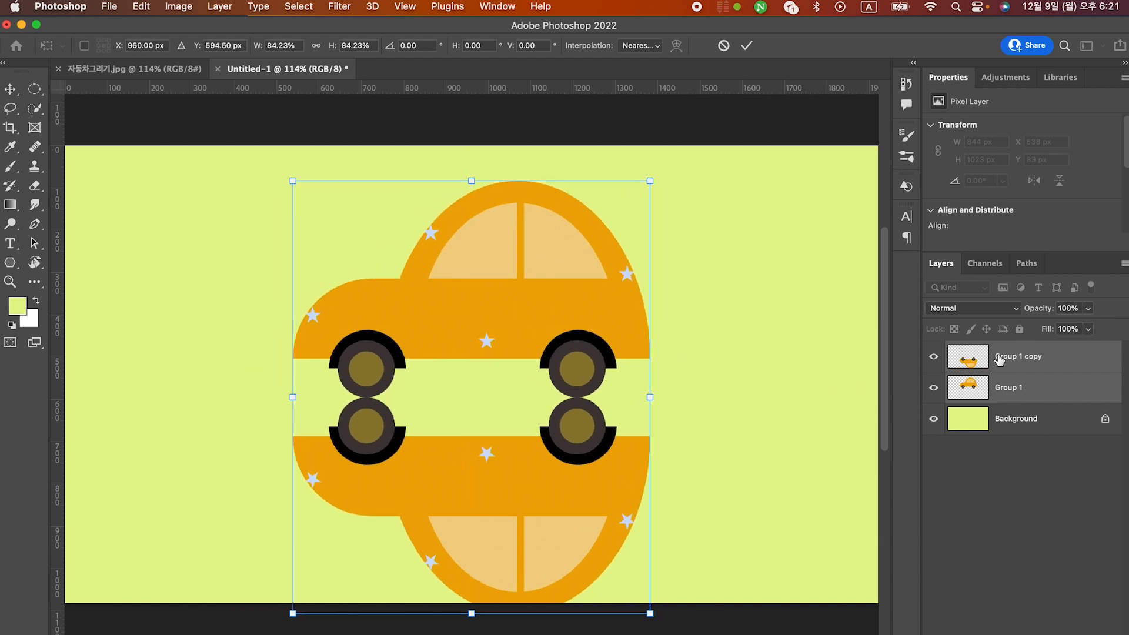
Compare the reflection in the reference image, add a layer mask to the flipped car copy, and choose the Brush tool with black foreground.
left_click(1029, 357)
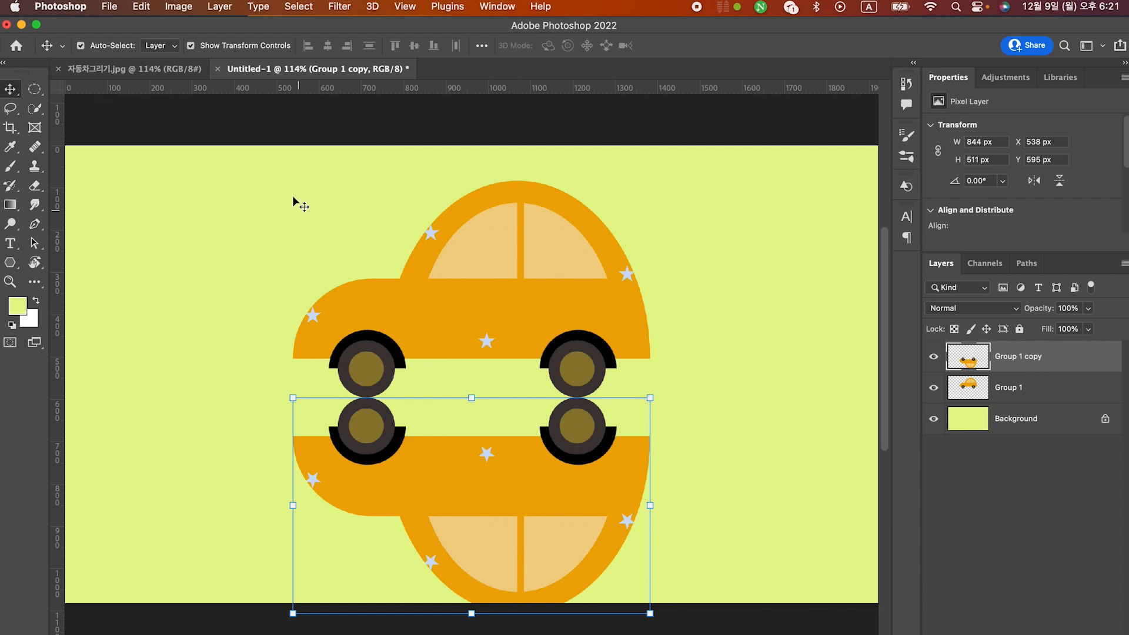
left_click(141, 68)
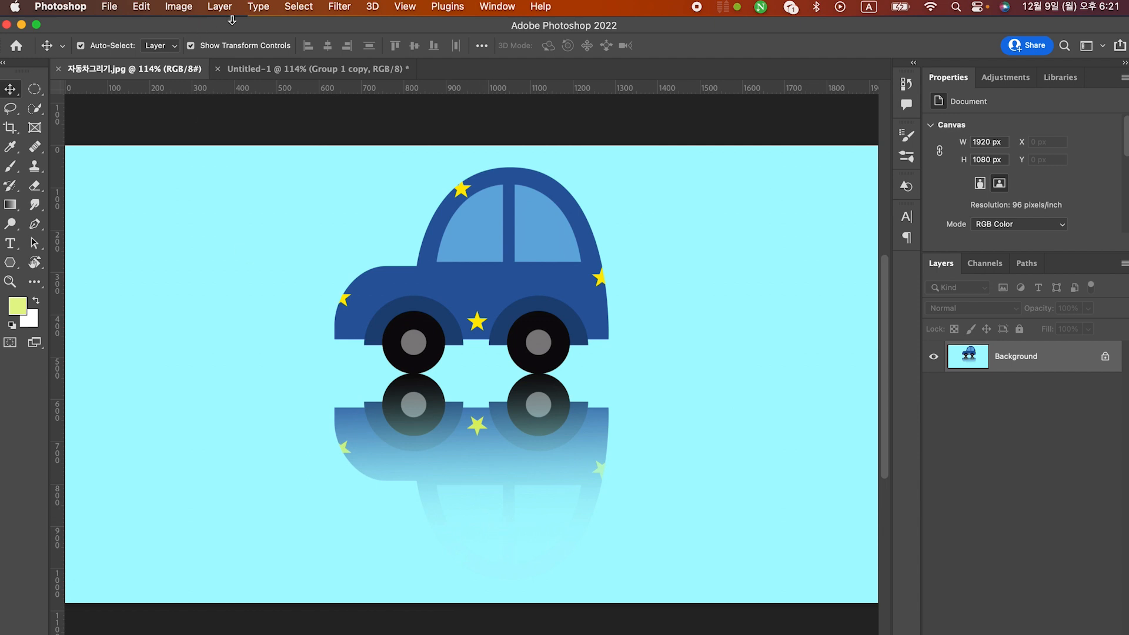
left_click(359, 71)
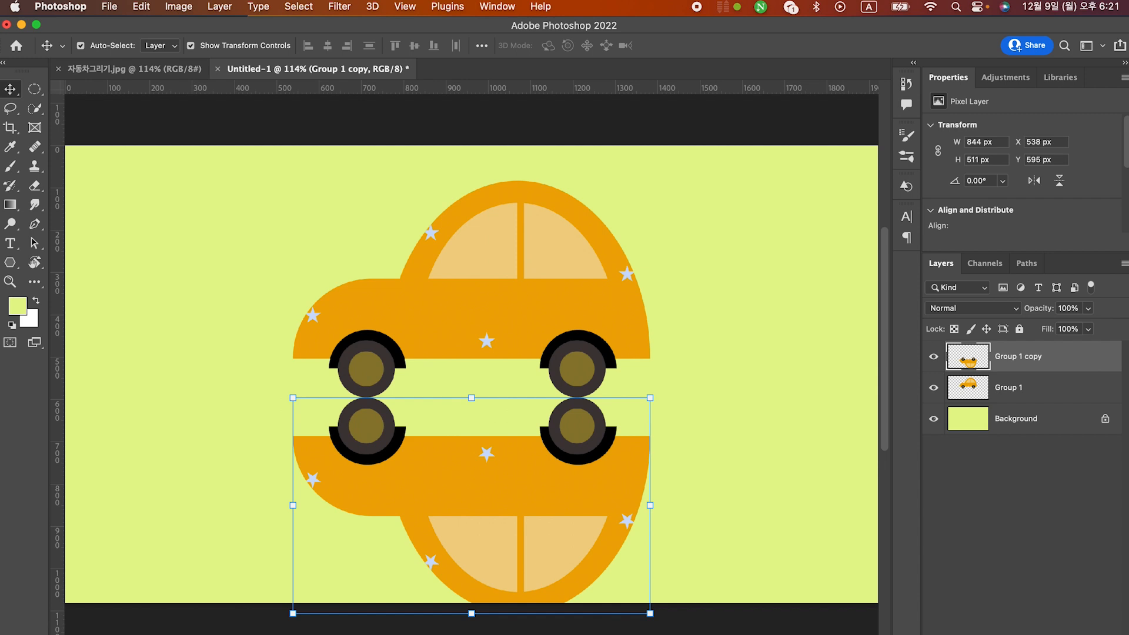
left_click(965, 626)
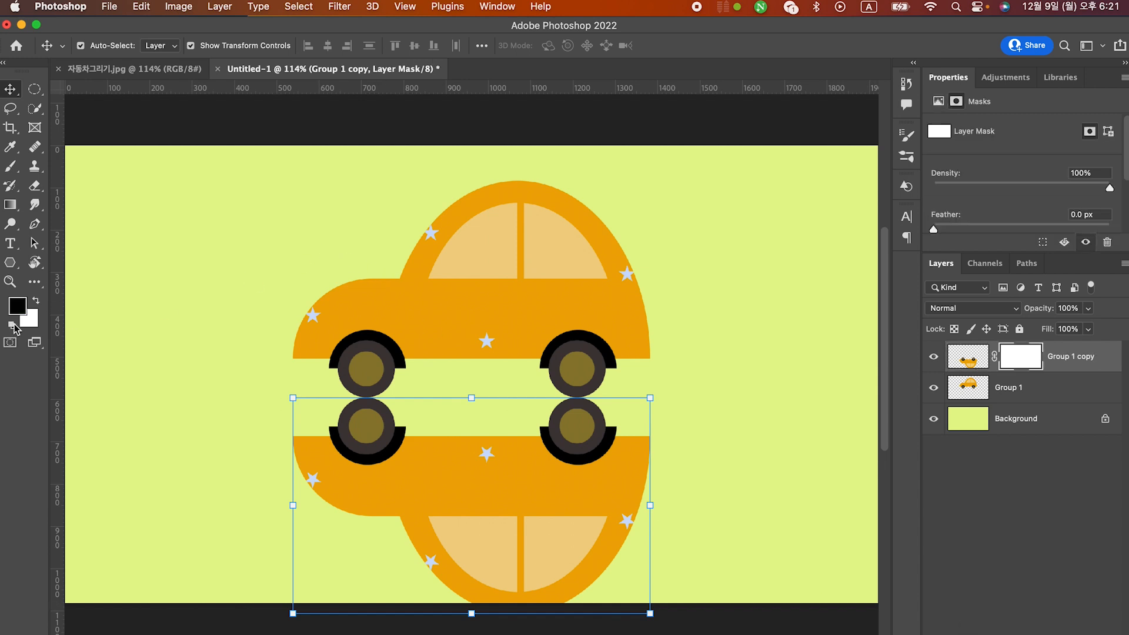
left_click(11, 170)
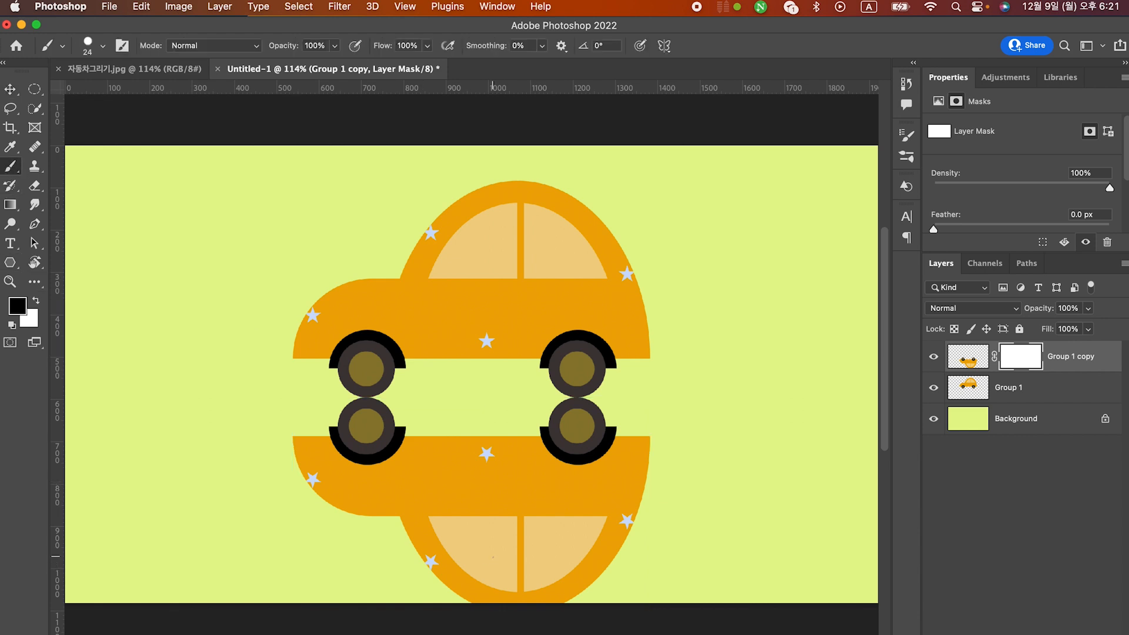
Try hiding the flipped car's window area by brushing black on its layer mask, and undo the strokes.
mouse_move(493, 557)
left_mouse_down()
mouse_move(552, 544)
mouse_move(469, 565)
mouse_move(584, 556)
mouse_move(516, 584)
mouse_move(522, 551)
mouse_move(493, 545)
mouse_move(482, 526)
mouse_move(566, 510)
mouse_move(597, 551)
mouse_move(481, 591)
mouse_move(583, 583)
mouse_move(600, 568)
left_mouse_up()
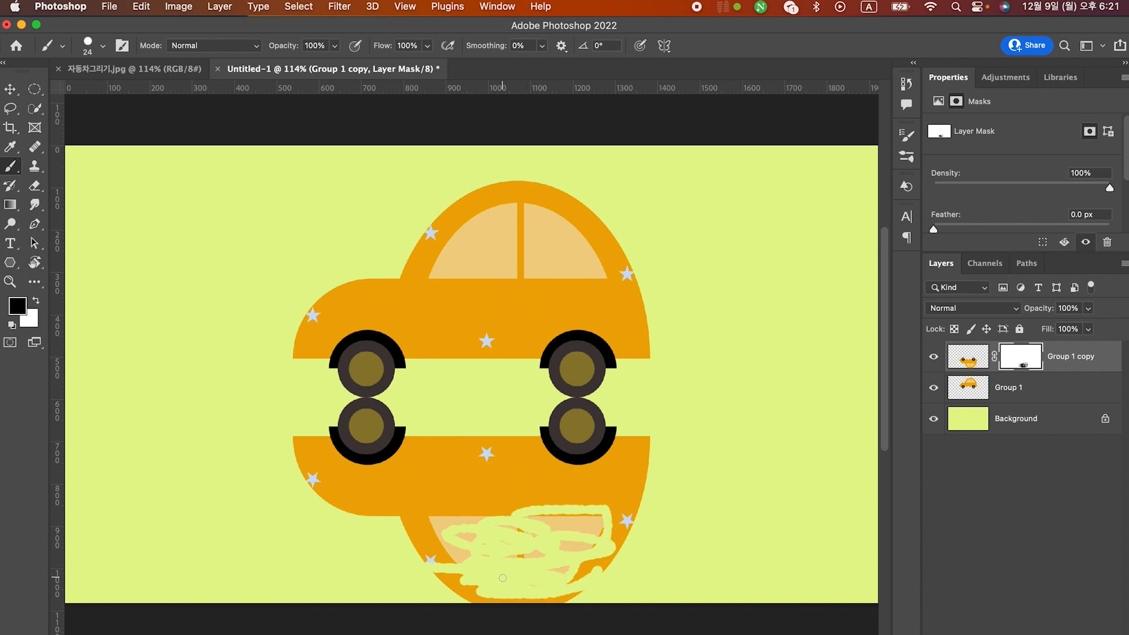
key("super+z")
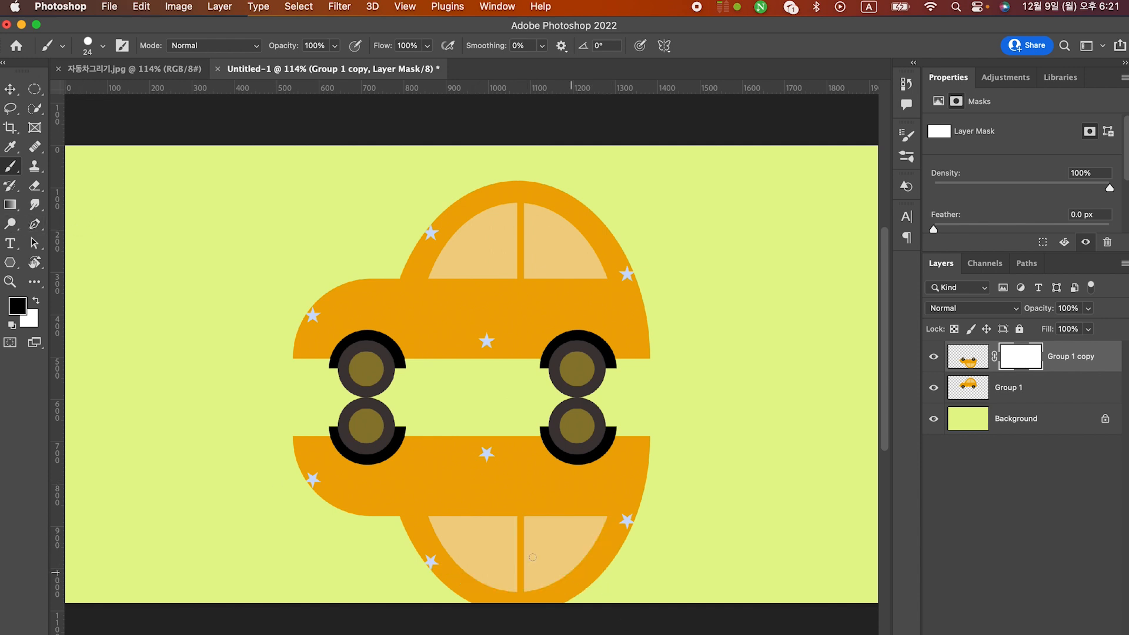
Choose the Gradient tool and check its colour stops, keeping black at 0% and white (ffffff) at 100%.
left_click(8, 205)
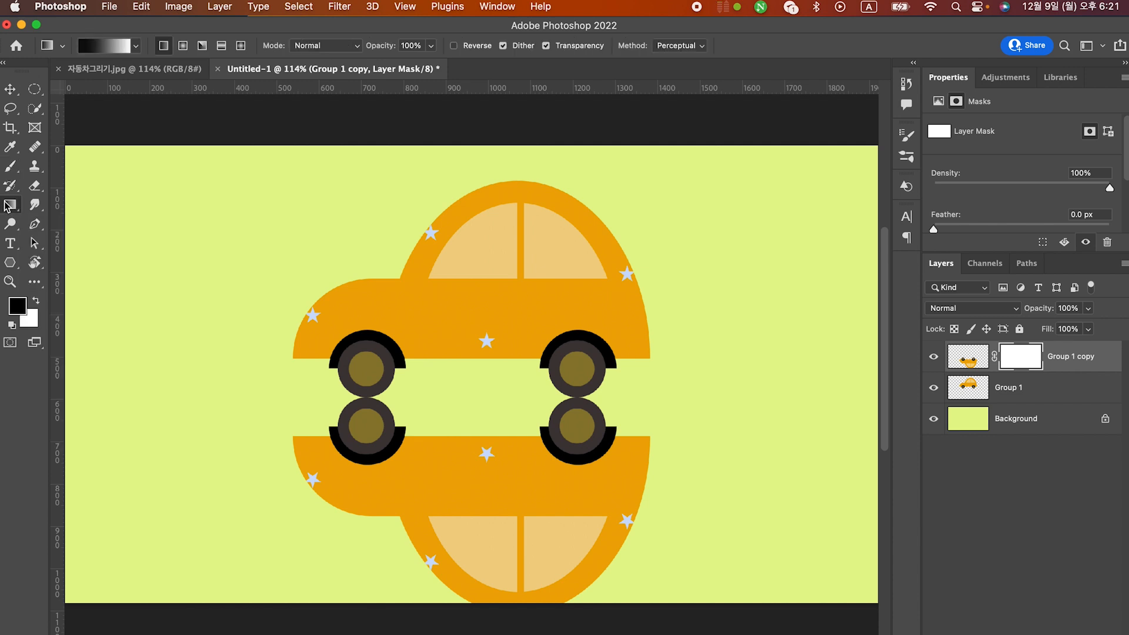
left_click(91, 48)
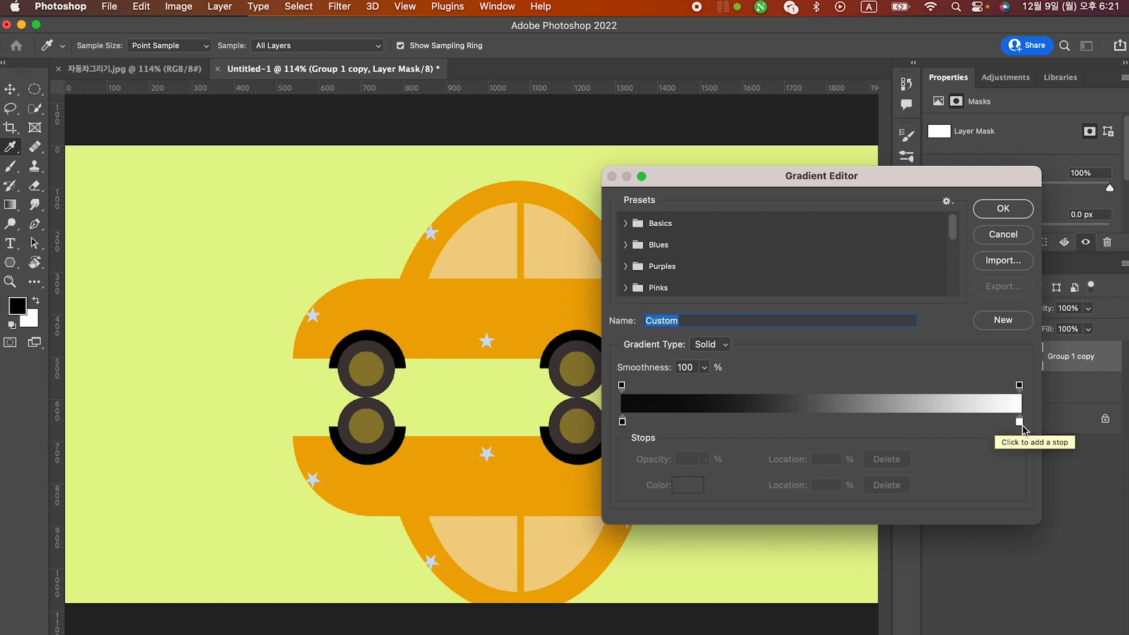
left_click(622, 423)
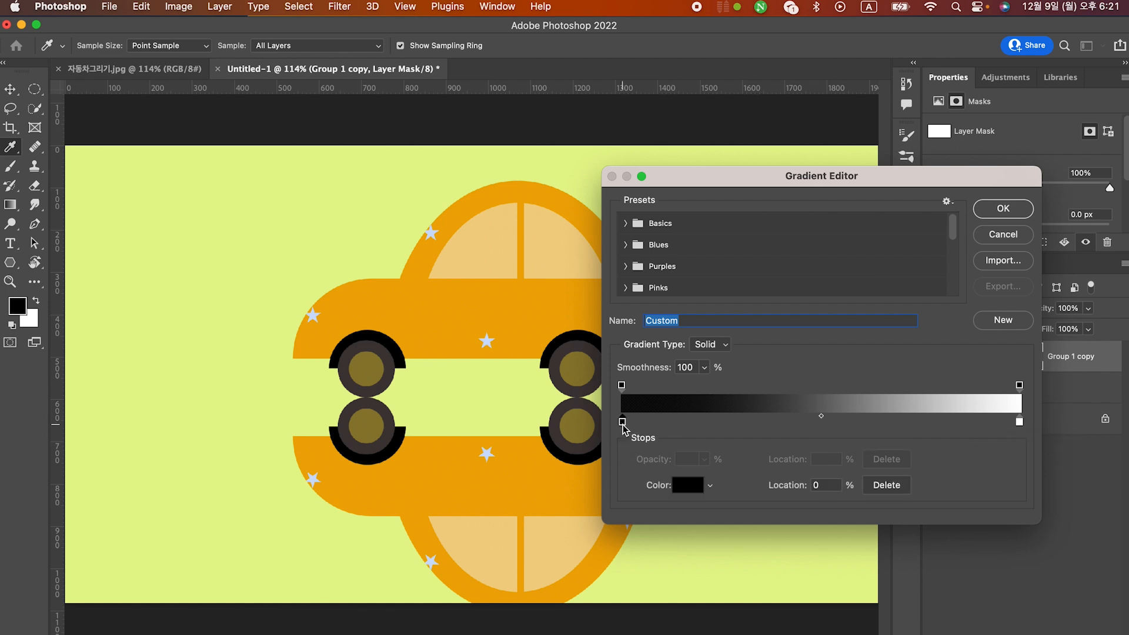
left_click(1019, 422)
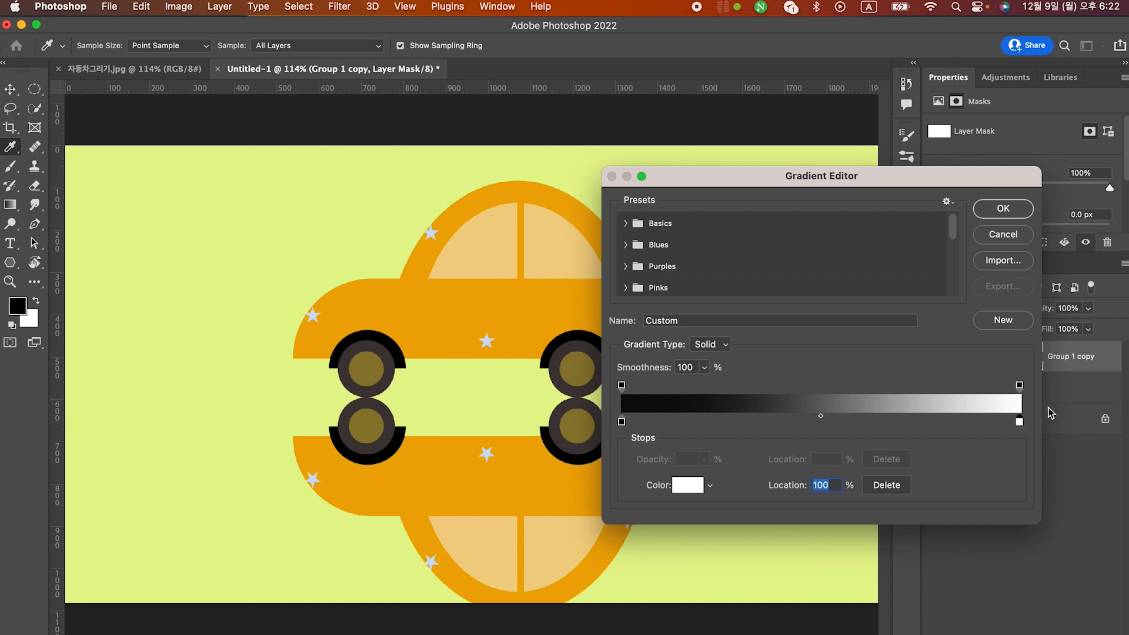
double_click(1020, 422)
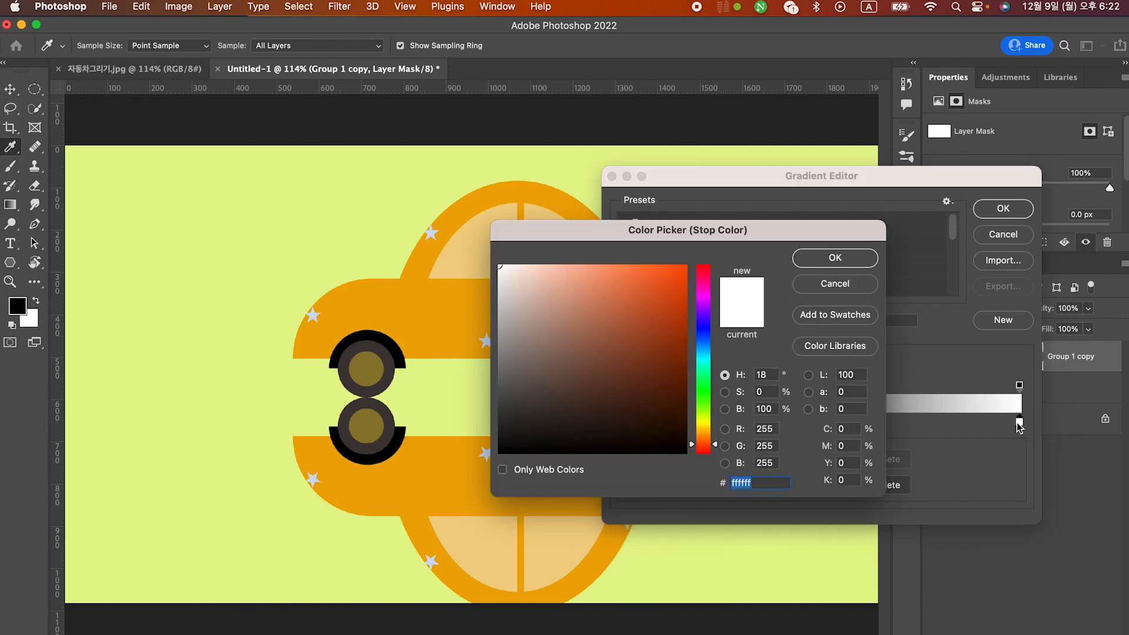
left_click(851, 257)
left_click(1003, 209)
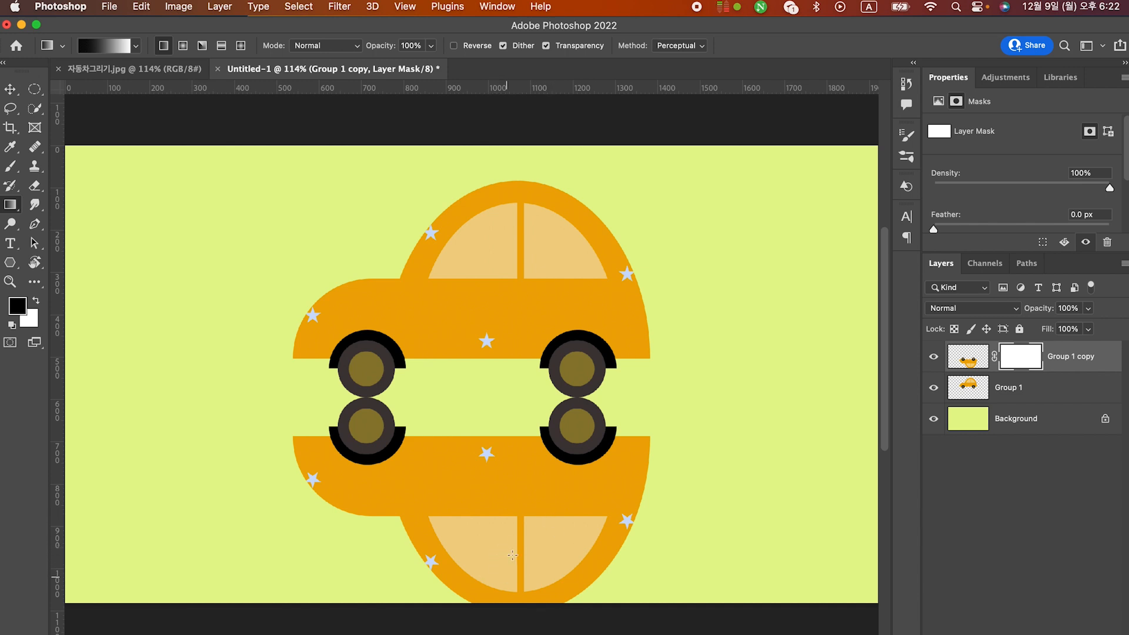
Apply the black-to-white linear gradient upward on the flipped car's mask, redrawing it until it runs from the roof to the lower body.
left_click_drag(503, 591, 493, 428)
left_click_drag(498, 573, 491, 433)
left_click_drag(488, 588, 477, 476)
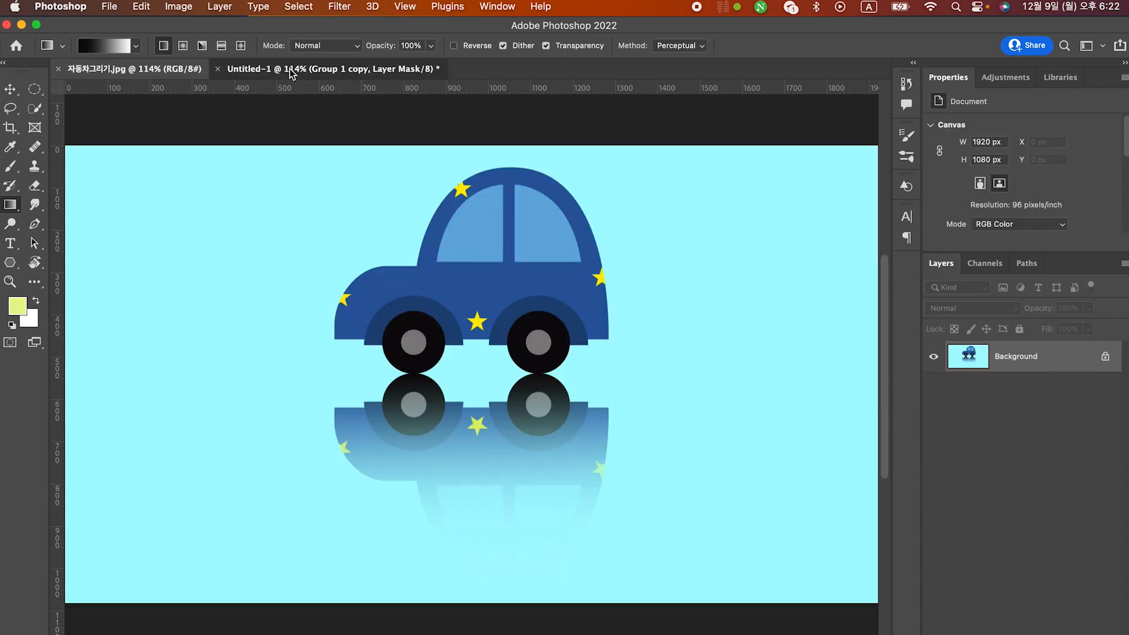
Compare the faded reflection with the one in the reference car image.
left_click(290, 72)
left_click(141, 73)
left_click(312, 71)
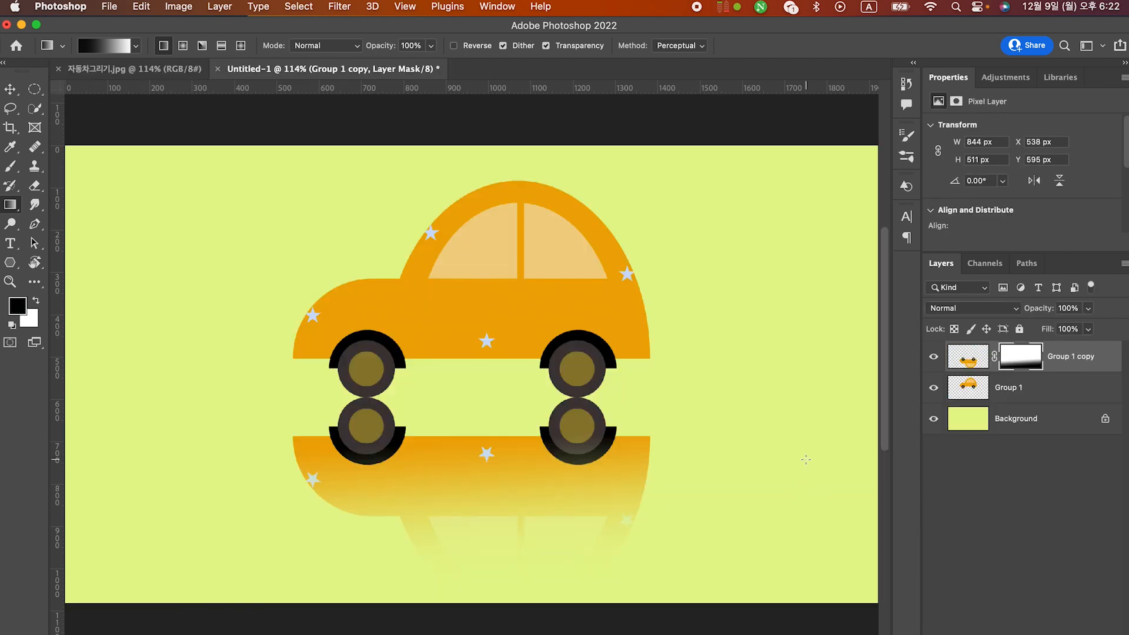